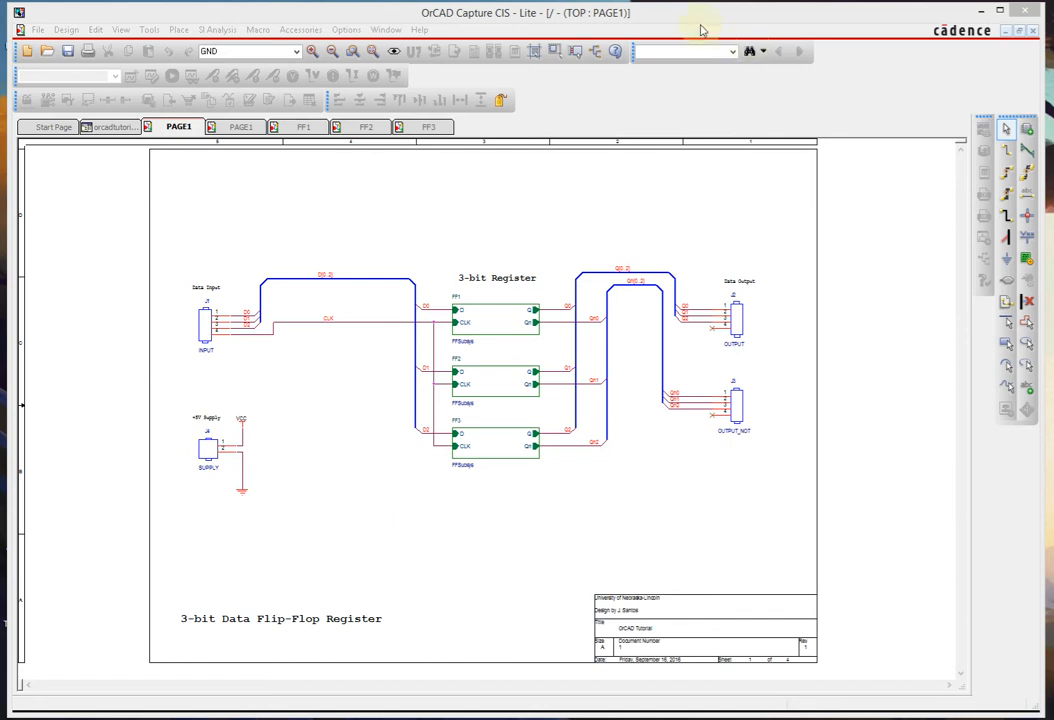
- Open the allegro folder inside the OrCadTutorial project folder in the file explorer
drag(701, 17, 704, 24)
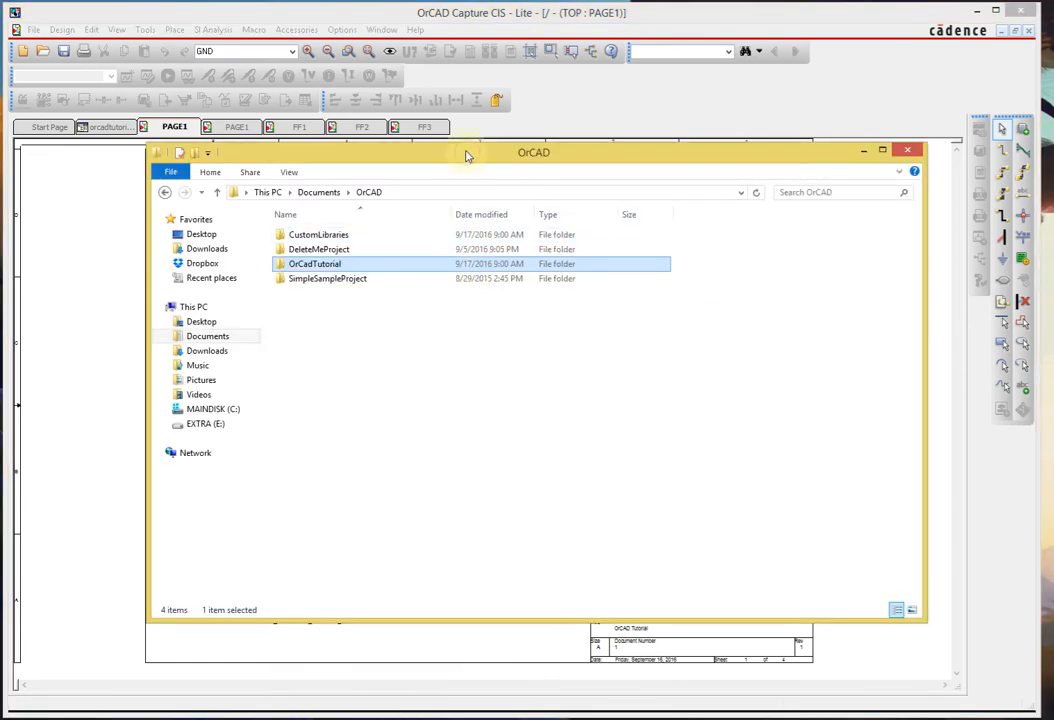
drag(465, 152, 455, 142)
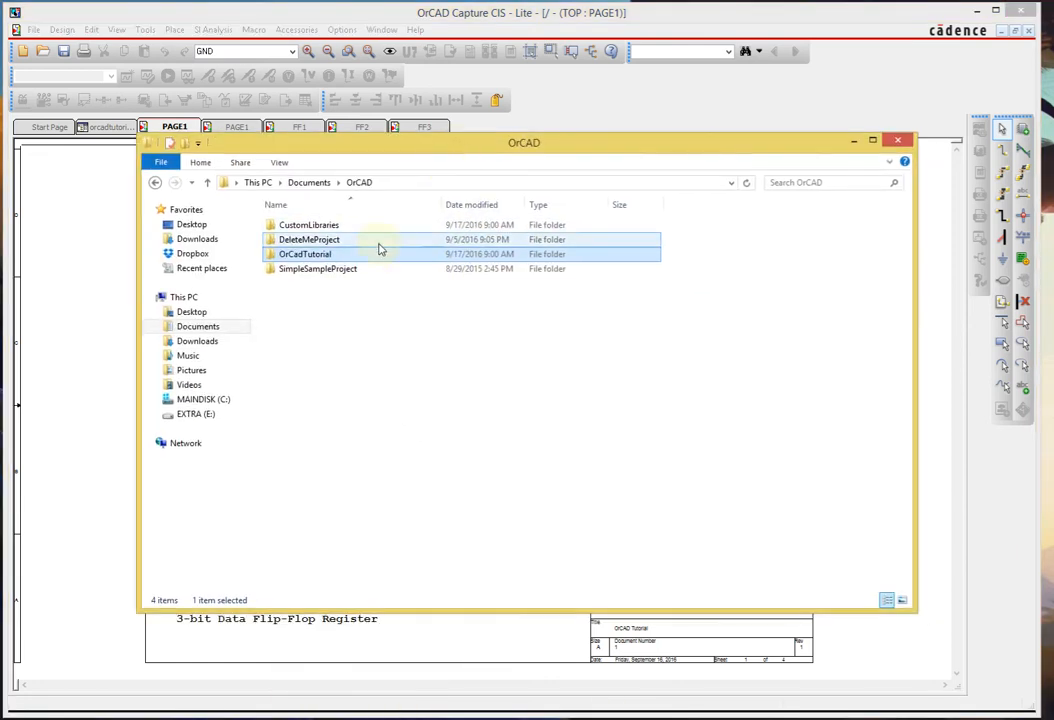
double_click(378, 257)
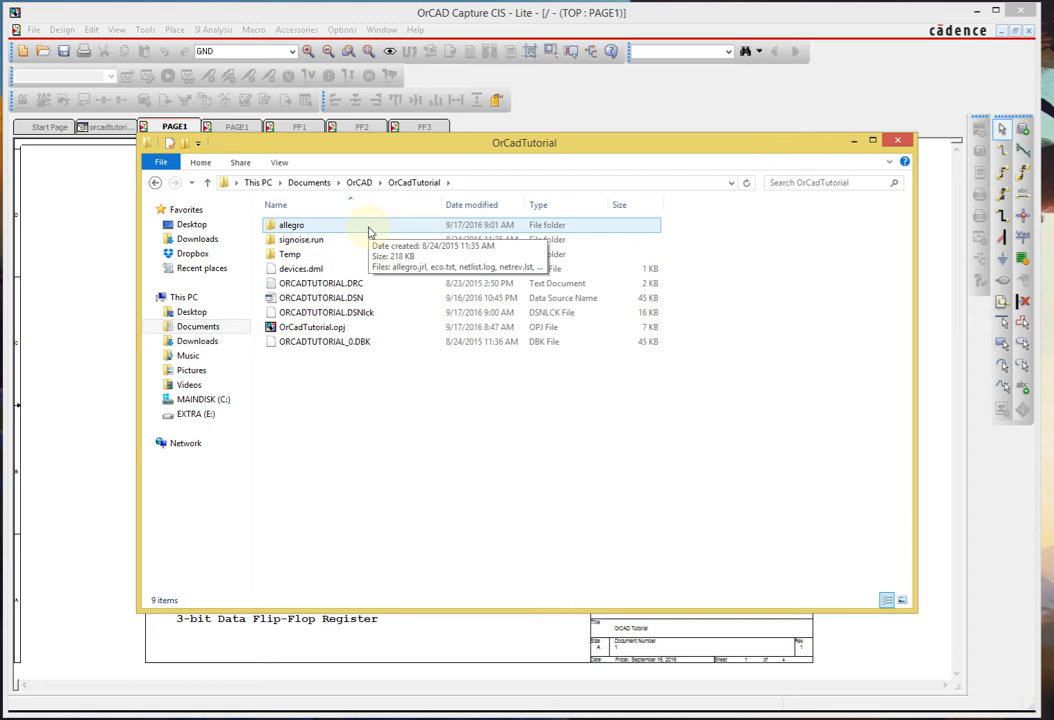
double_click(369, 228)
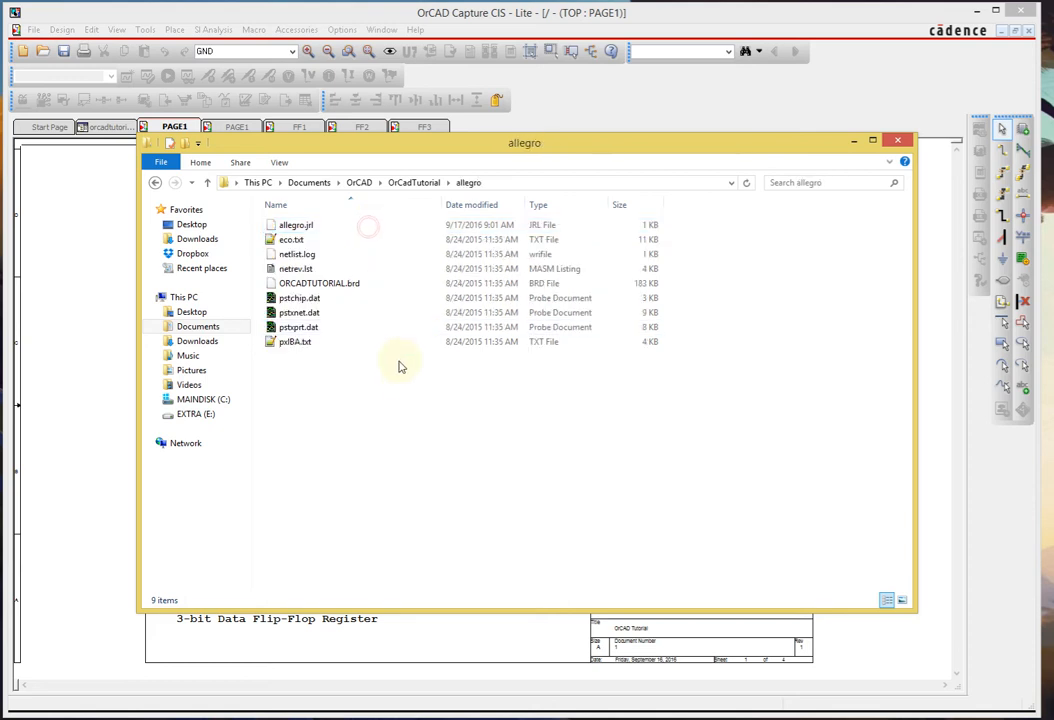
- Duplicate ORCADTUTORIAL.brd in the allegro folder and rename the copy ORCADTUTORIAL_backup.brd
click(365, 285)
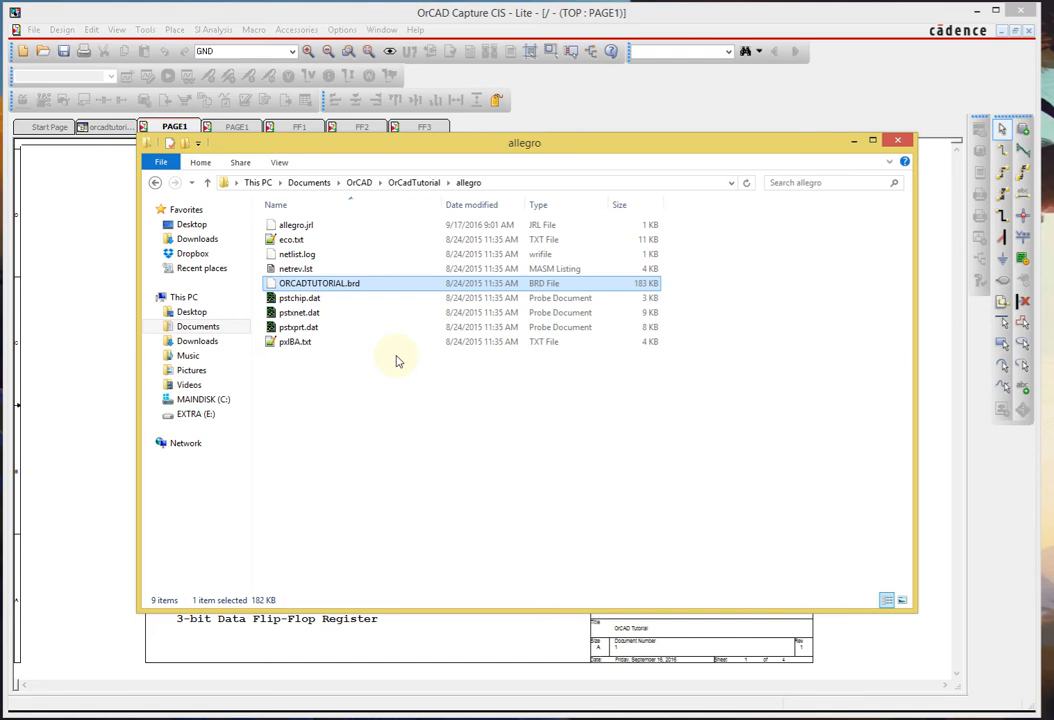
key(ctrl+v)
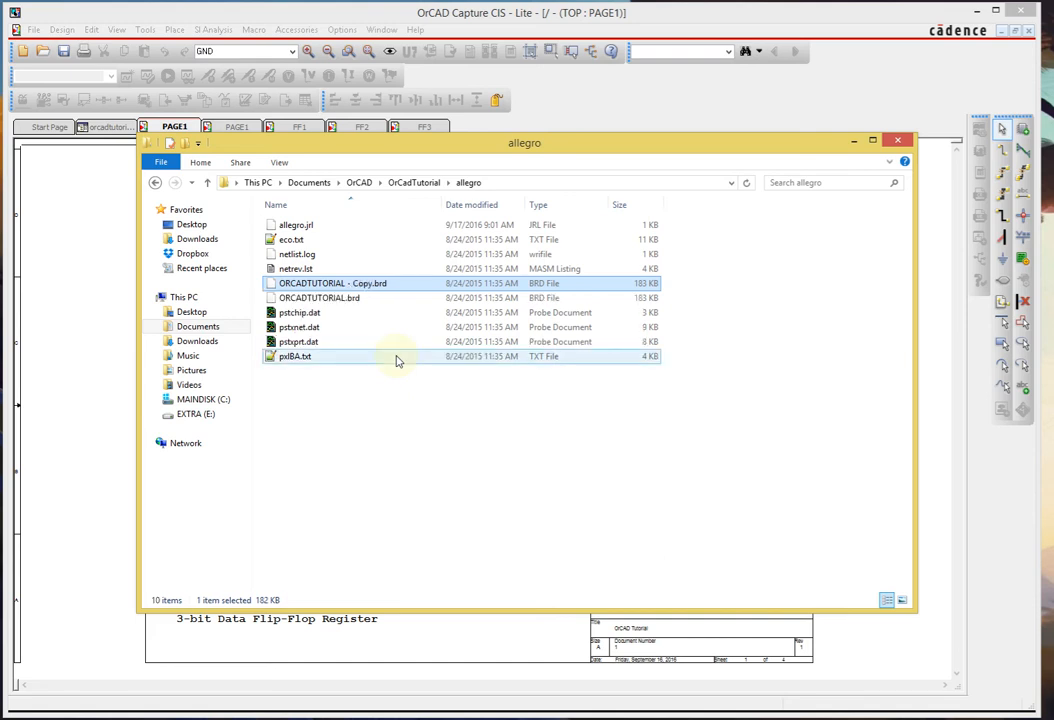
click(366, 284)
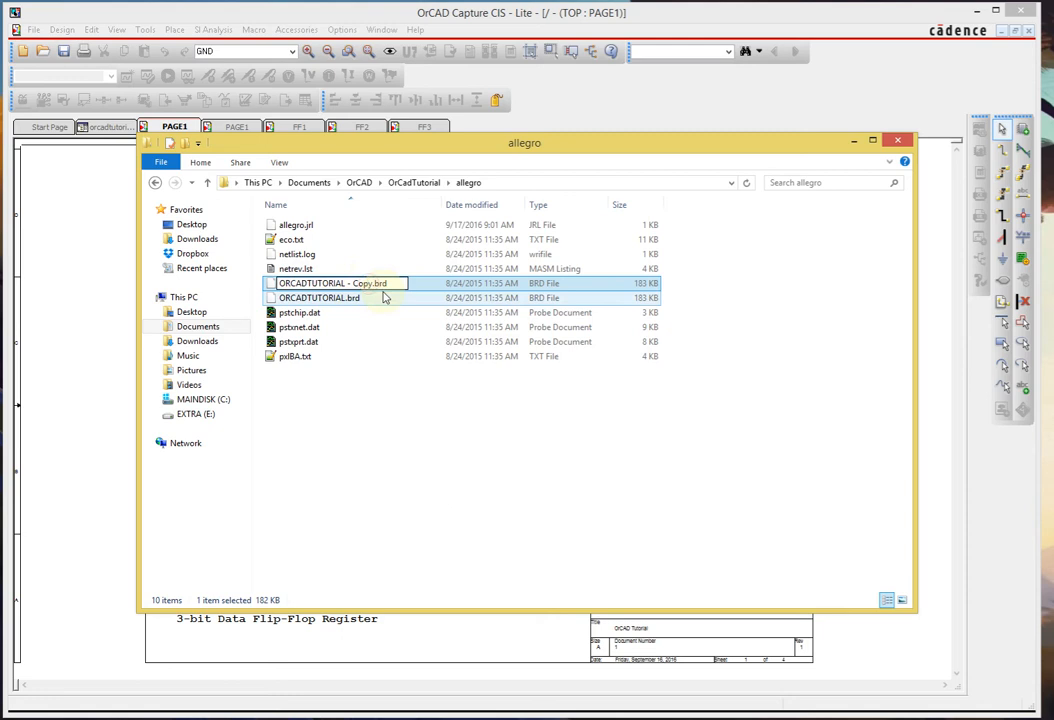
key(BackSpace)
key(BackSpace)
key(BackSpace)
key(BackSpace)
key(BackSpace)
key(BackSpace)
key(BackSpace)
text(_backup)
key(Return)
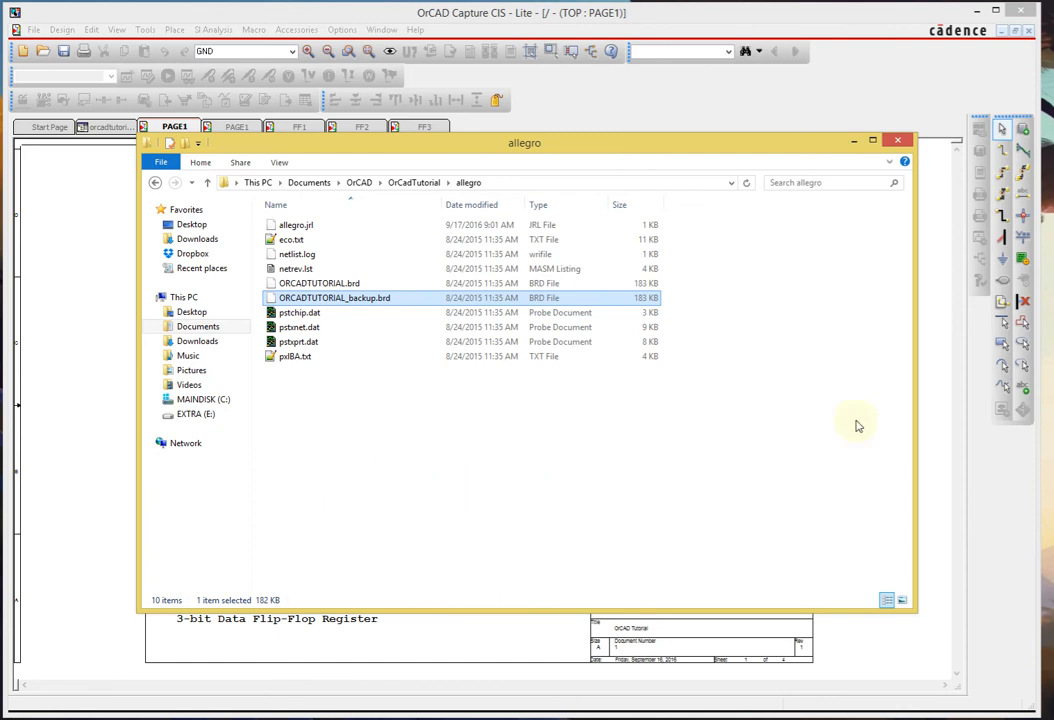
click(854, 143)
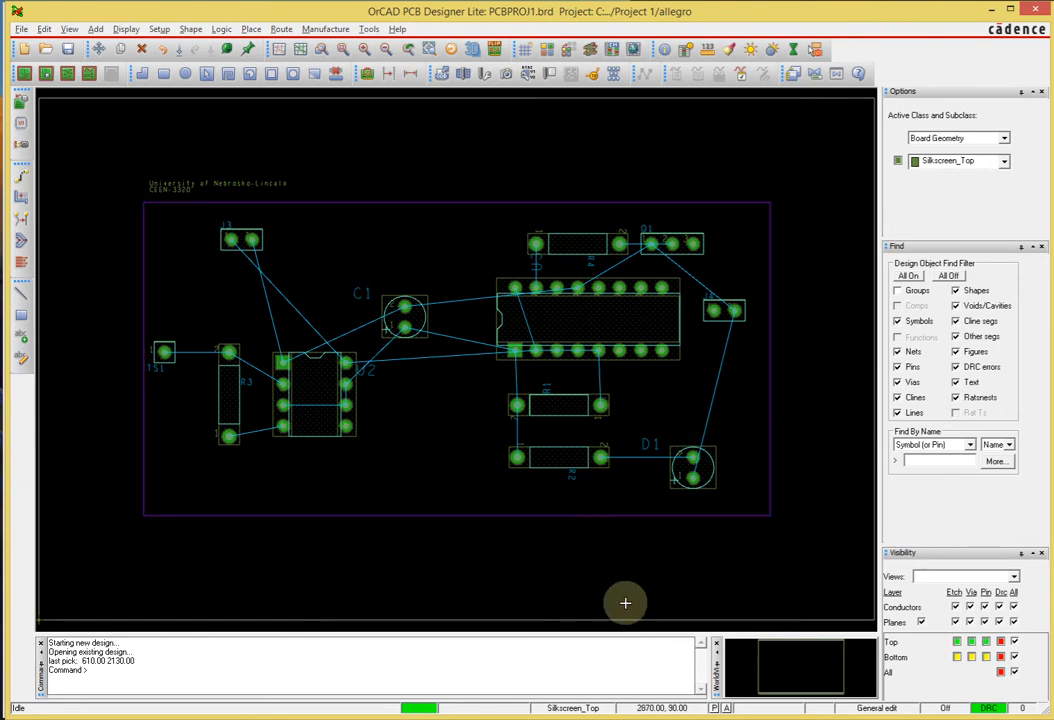
- Examine the PCB layout around capacitor C1 both close up and as a whole board
scroll(459, 300, down, 1)
scroll(450, 299, up, 1)
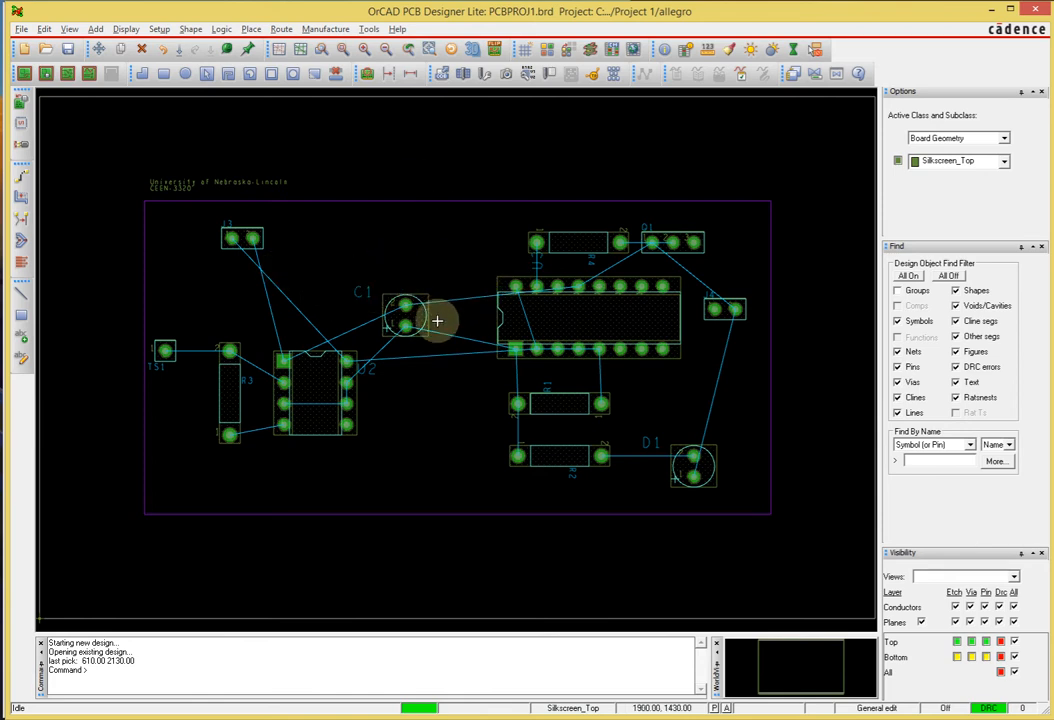
scroll(431, 343, up, 8)
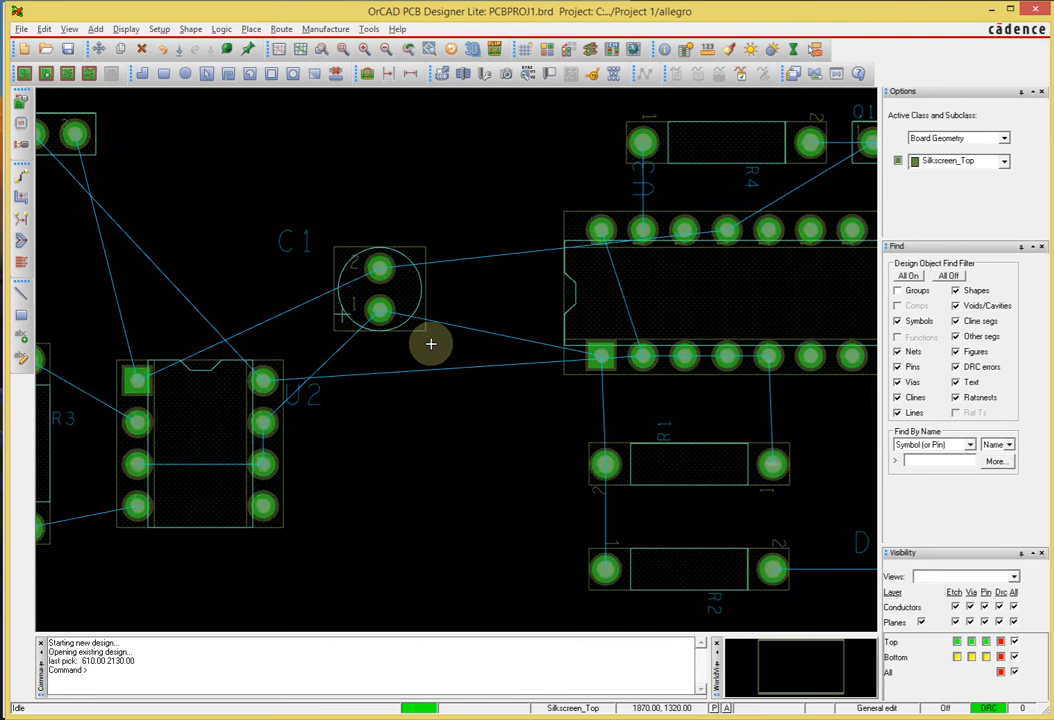
scroll(431, 343, down, 3)
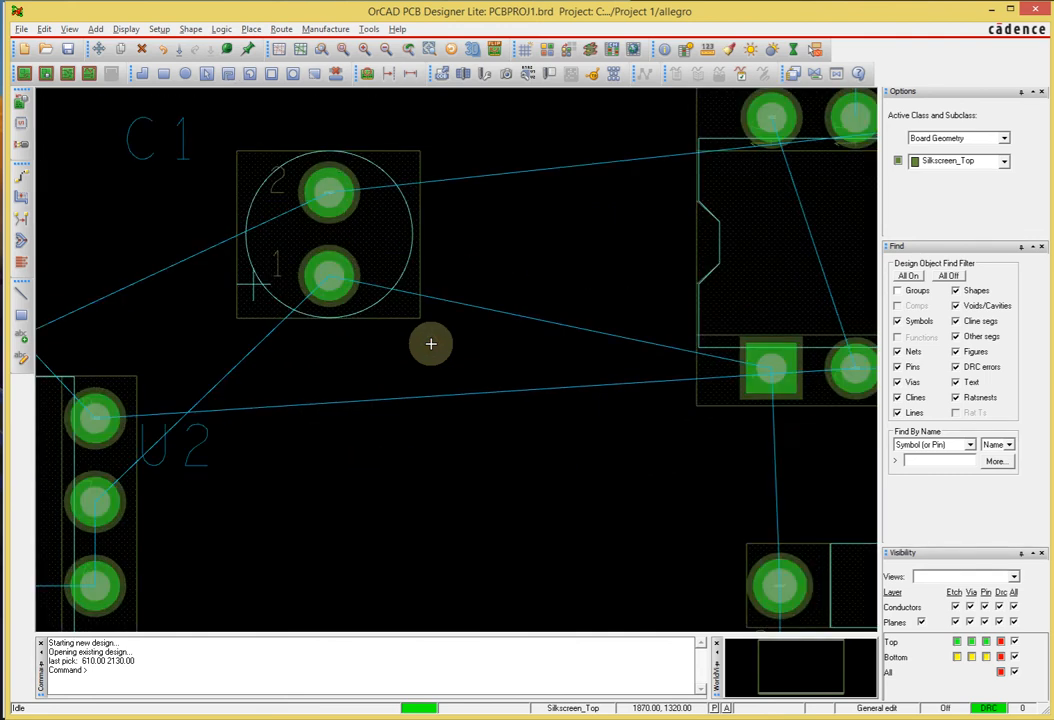
scroll(431, 343, down, 6)
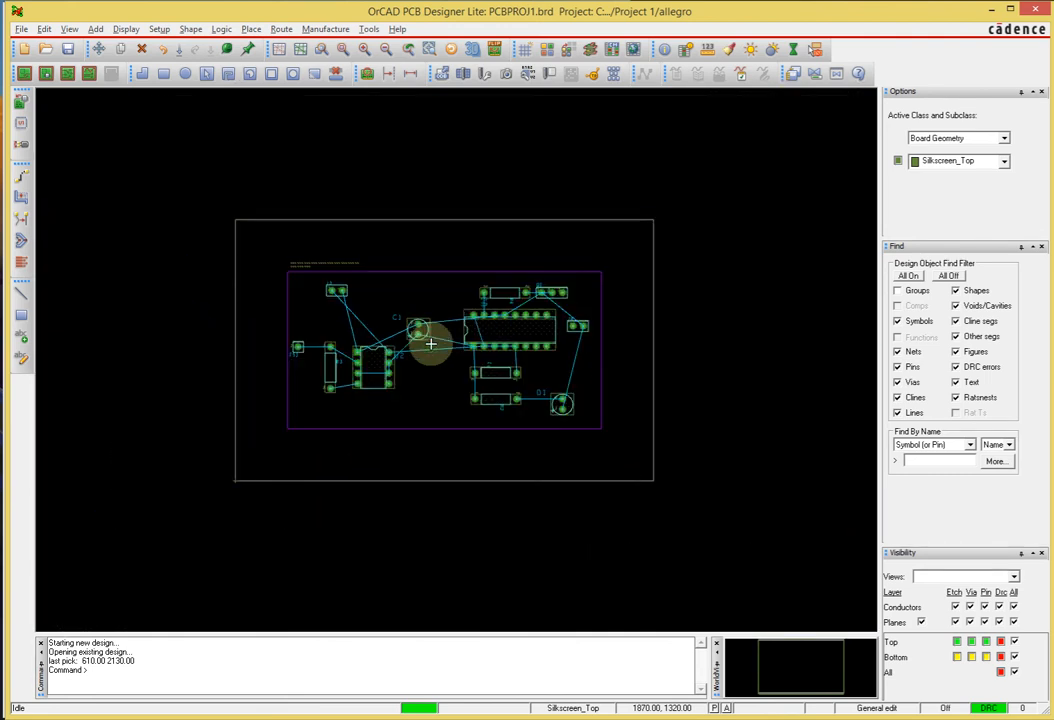
scroll(431, 343, up, 2)
scroll(426, 343, down, 3)
scroll(426, 343, up, 4)
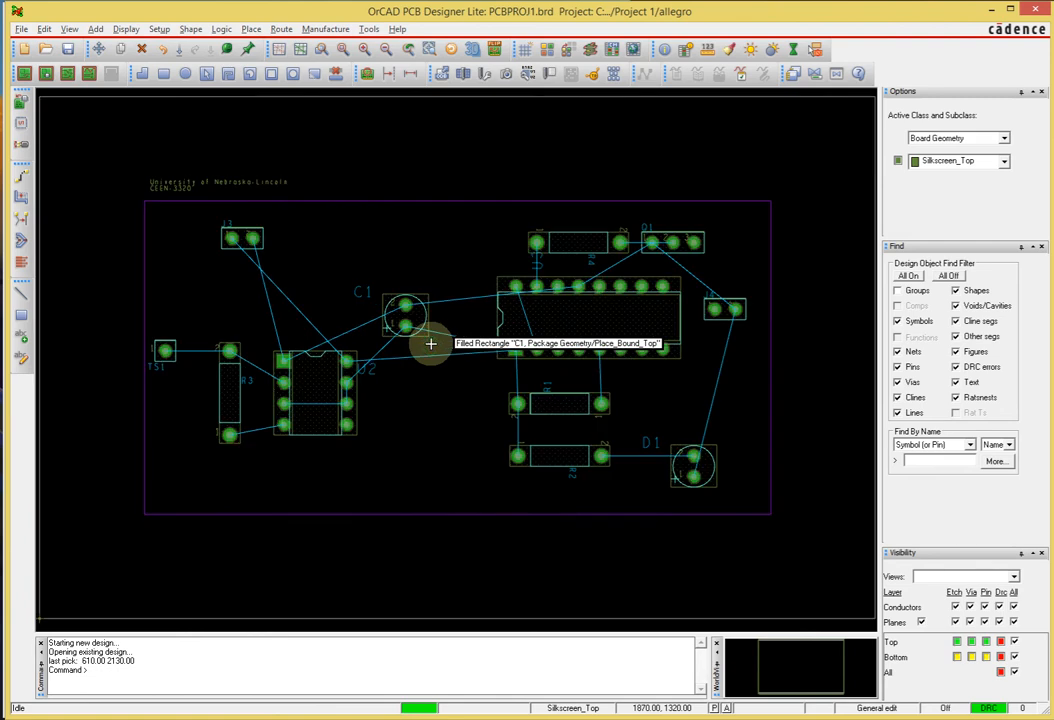
scroll(419, 357, down, 1)
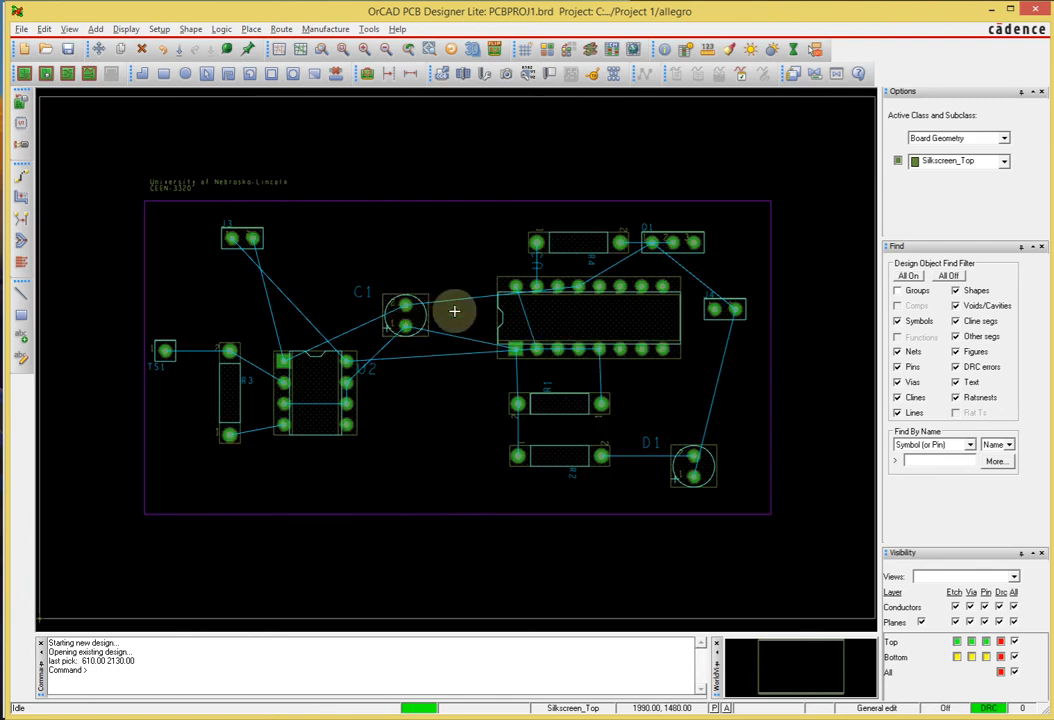
- Look over the areas around the board outline on every side by panning across the layout
mouse_move(454, 311)
middle_down()
mouse_move(454, 367)
mouse_move(454, 245)
mouse_move(454, 311)
middle_up()
key(Right)
key(Right)
key(Left)
key(Left)
key(Left)
key(Up)
key(Up)
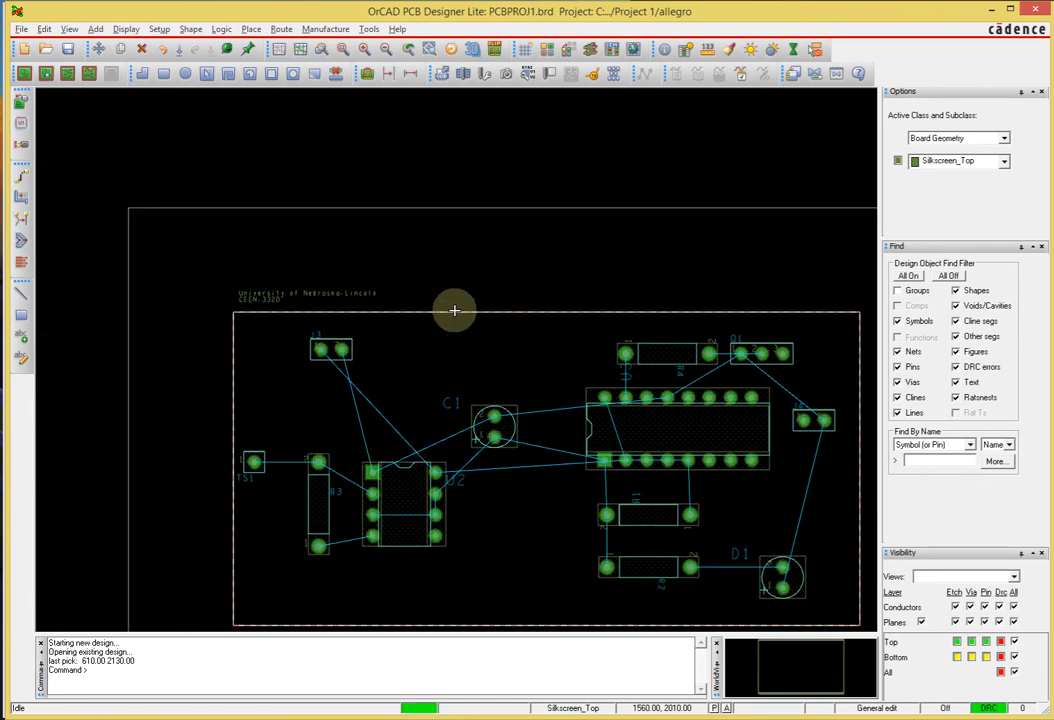
key(Right)
key(Right)
key(Down)
key(Down)
key(Left)
key(Left)
key(Down)
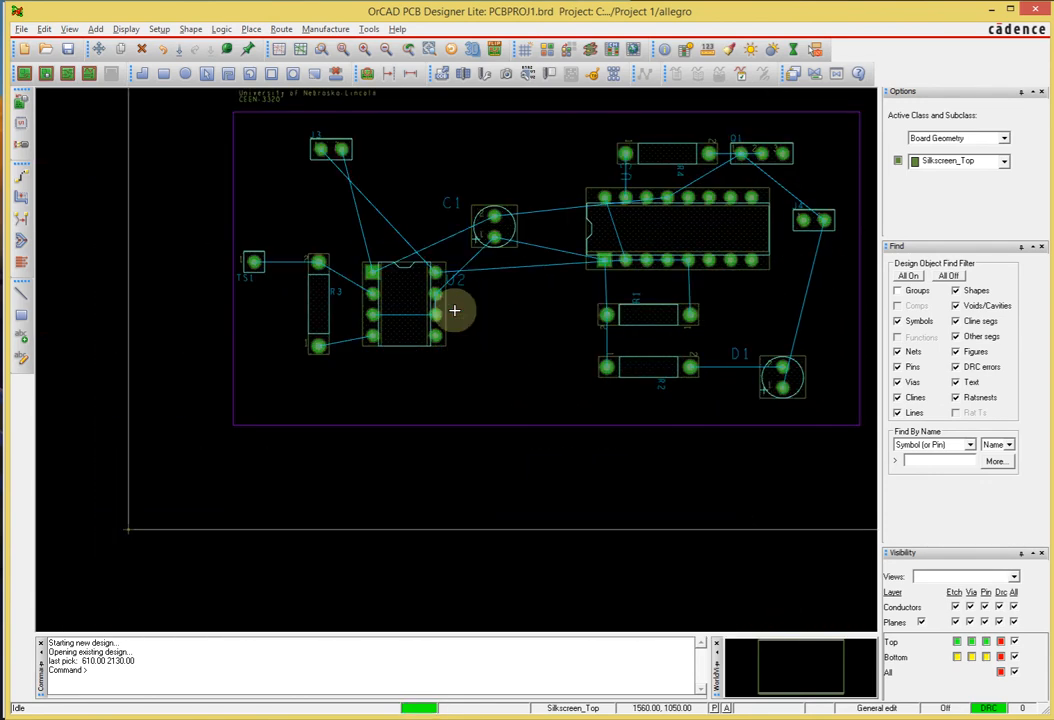
key(Right)
key(Up)
key(Left)
key(Up)
key(Right)
key(Down)
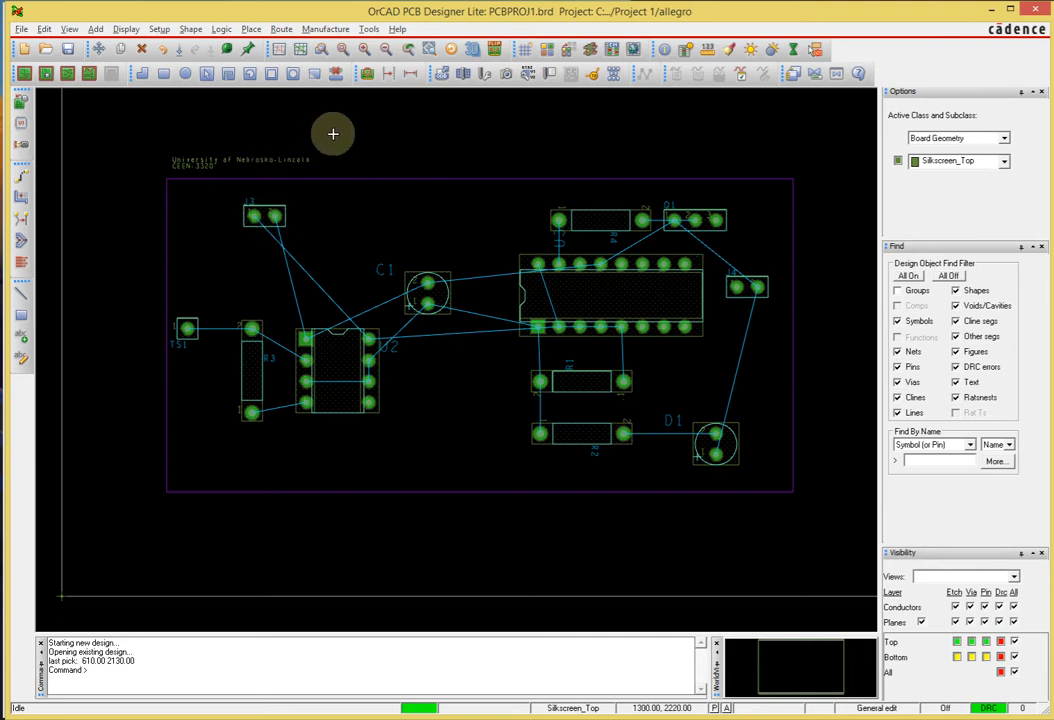
- Move header J3 to about (1110, 1750), above U2 and left of C1
click(99, 50)
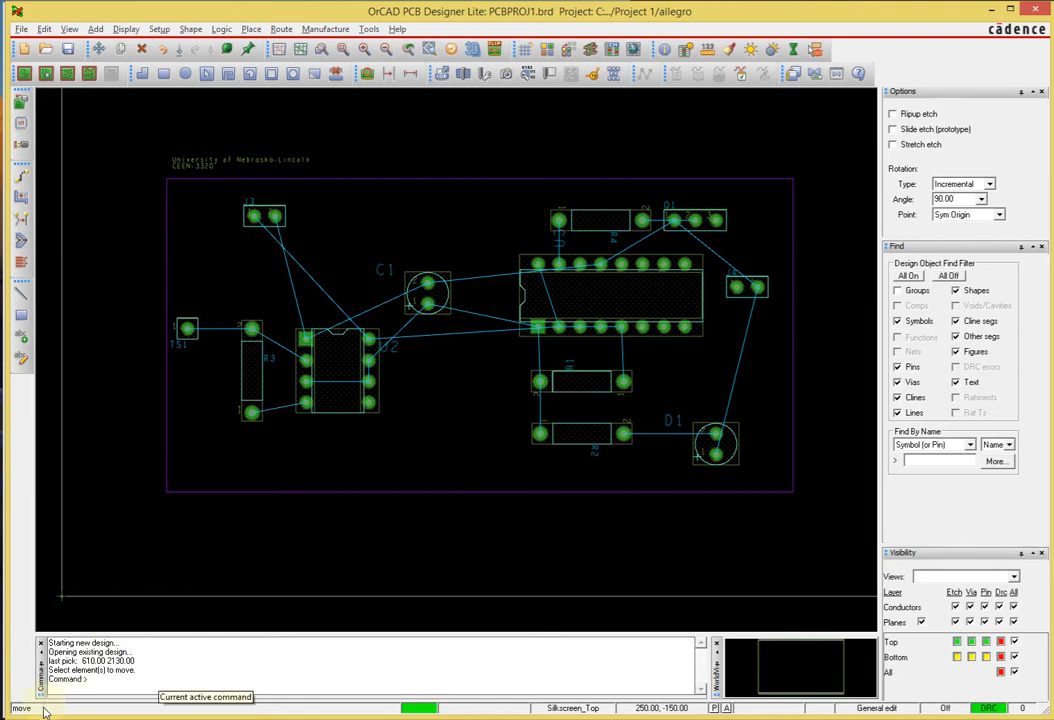
right_click(421, 206)
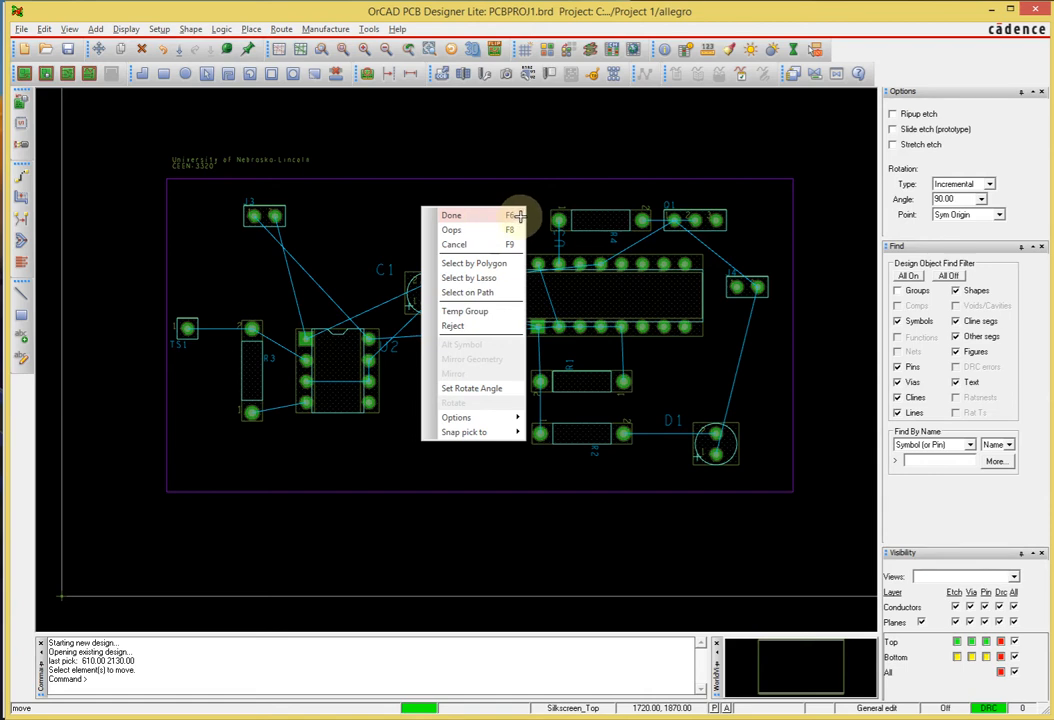
click(474, 189)
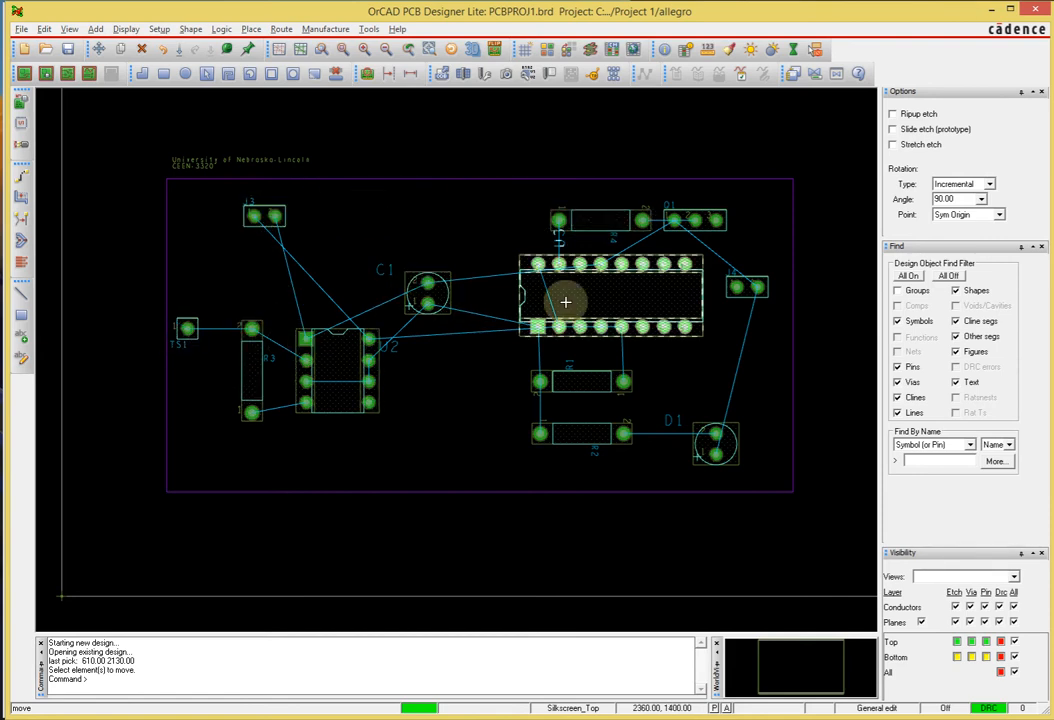
click(254, 216)
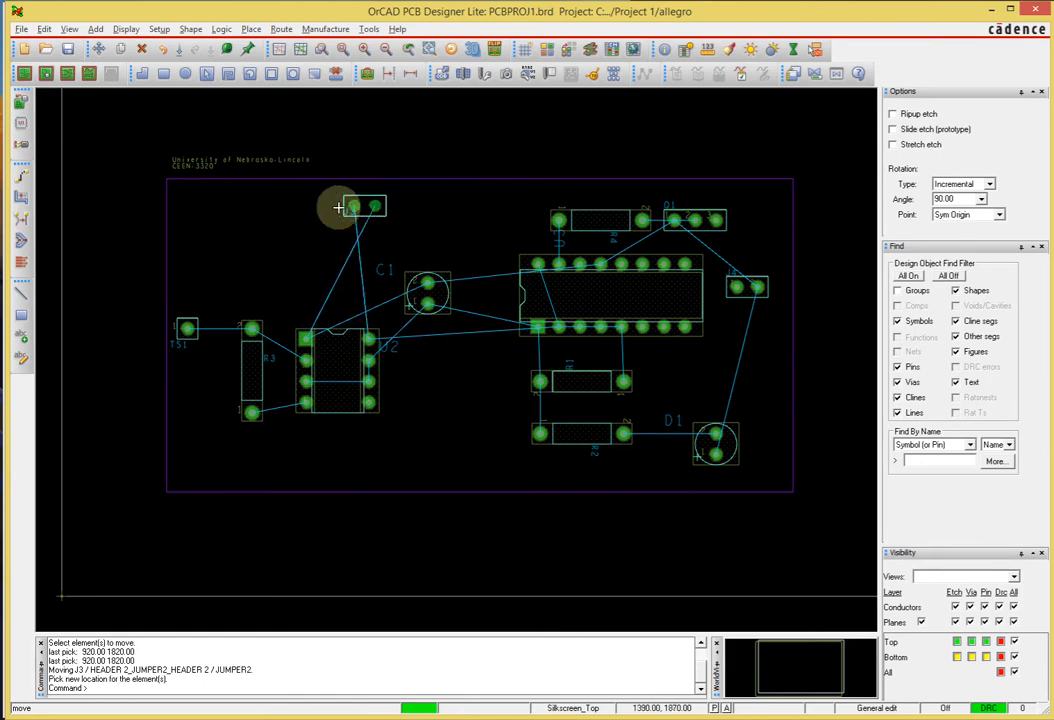
scroll(278, 230, up, 3)
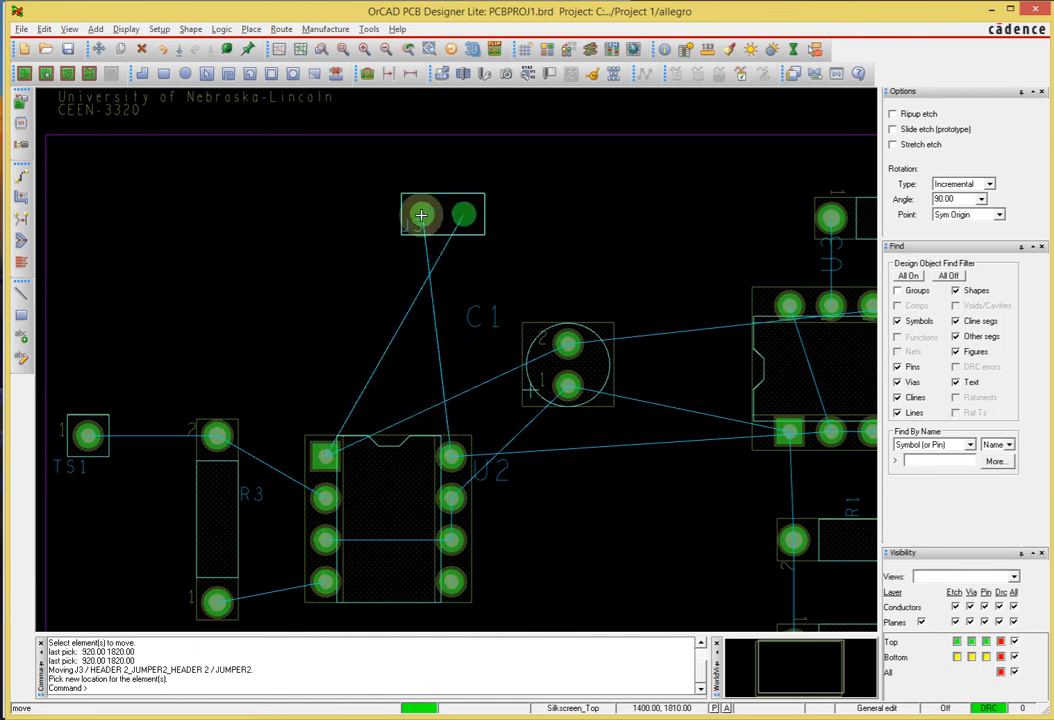
scroll(371, 228, down, 1)
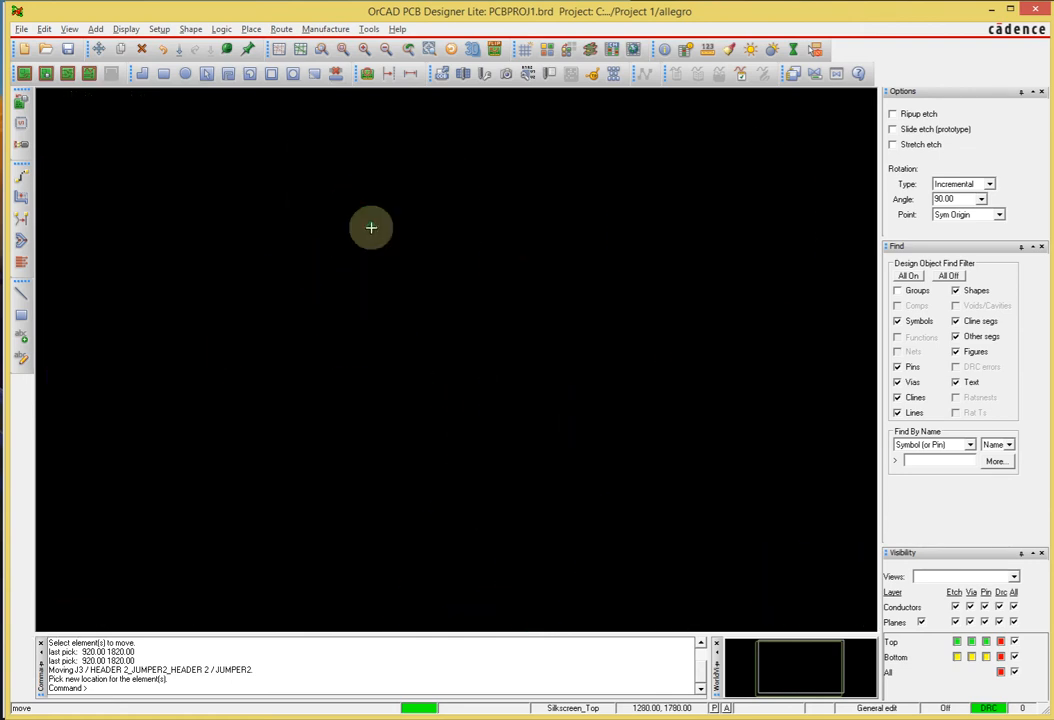
scroll(371, 228, up, 3)
scroll(371, 228, down, 4)
scroll(371, 228, up, 4)
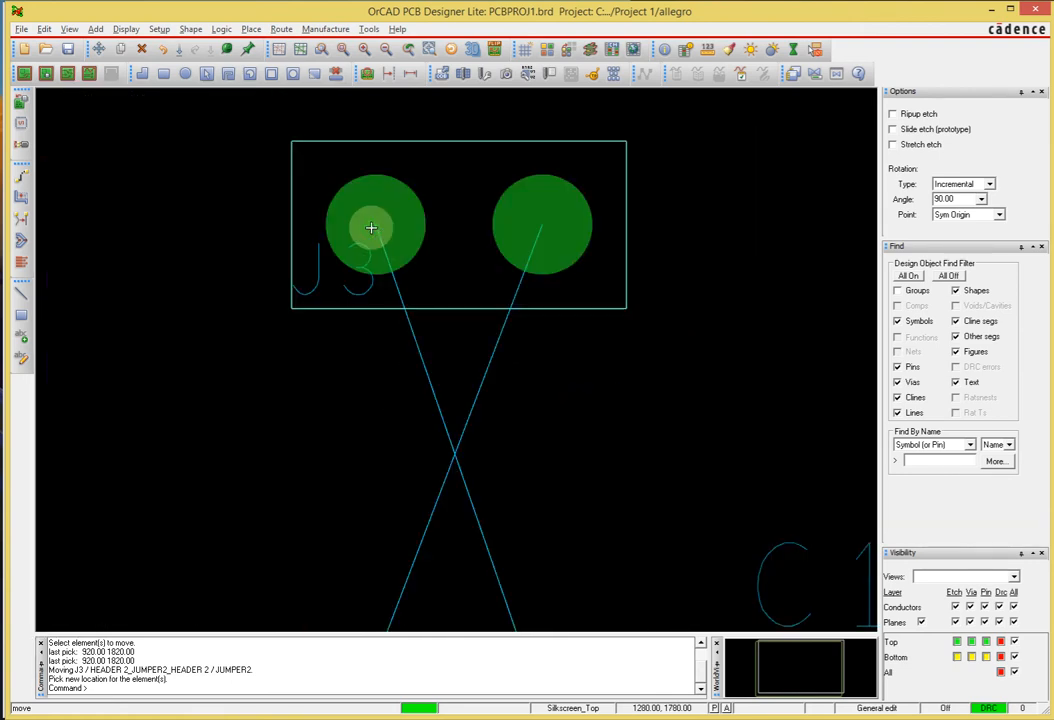
scroll(371, 228, down, 2)
scroll(371, 228, up, 1)
scroll(371, 228, down, 1)
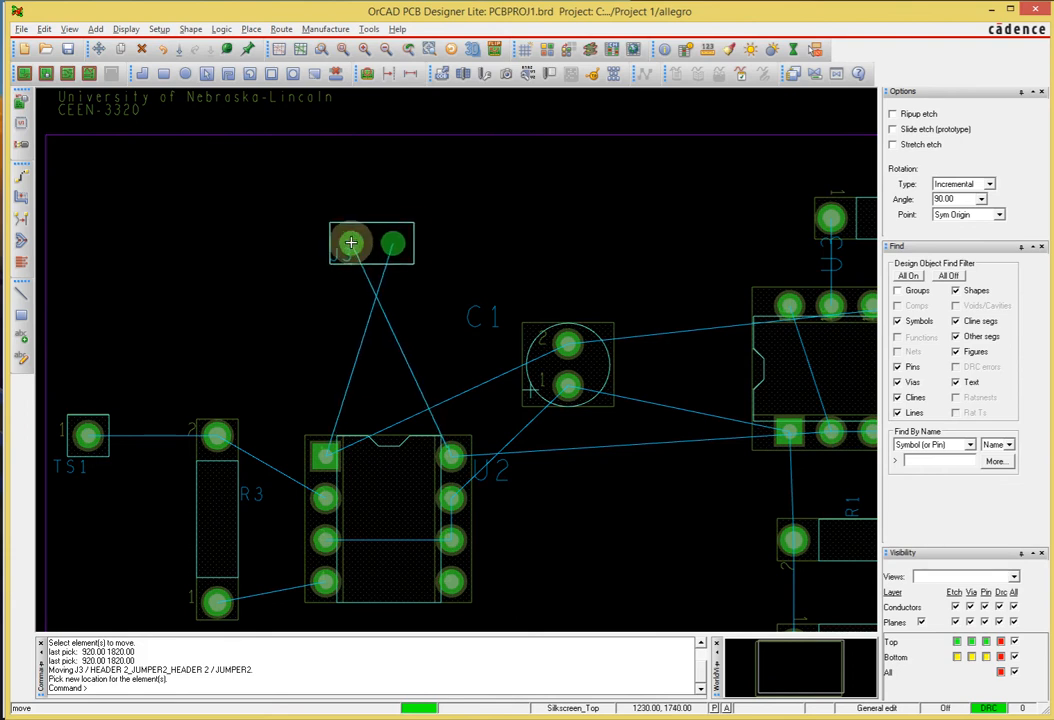
mouse_move(354, 242)
middle_down()
mouse_move(372, 239)
mouse_move(354, 242)
middle_up()
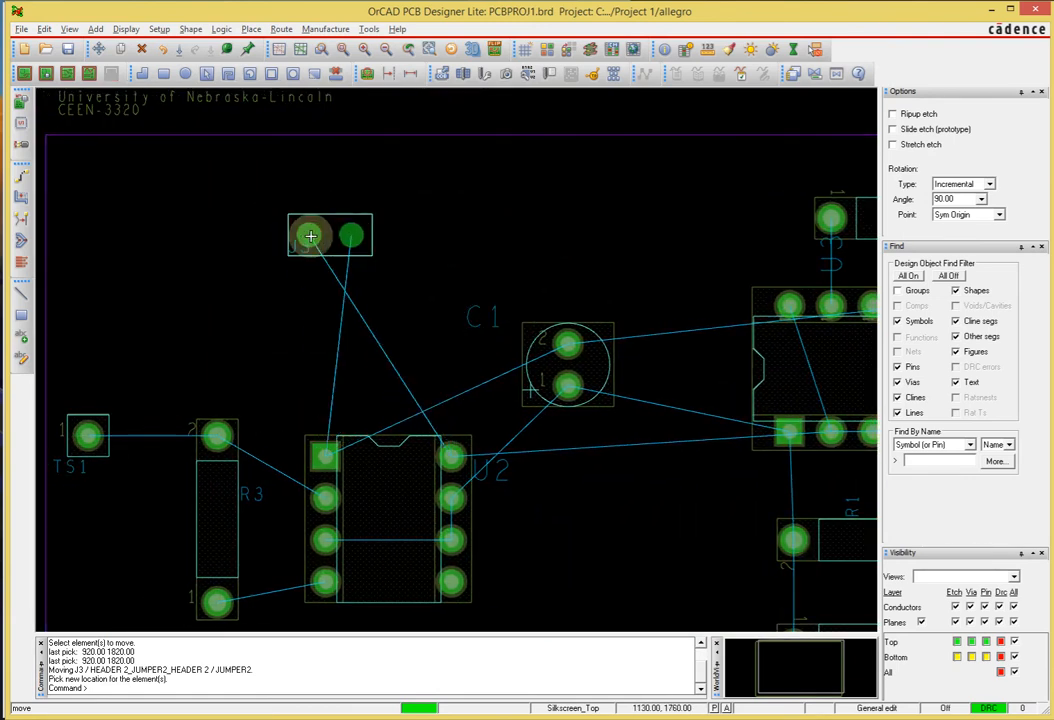
click(300, 239)
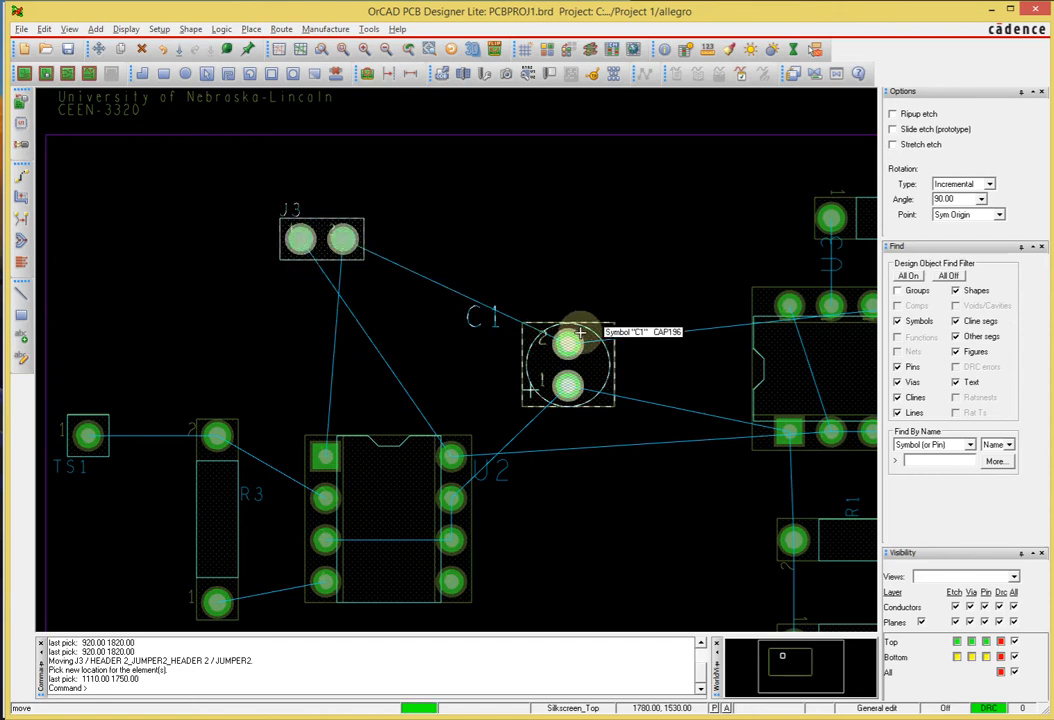
- Undo the placement of header J3 and release it from the Move command
right_click(447, 211)
click(500, 234)
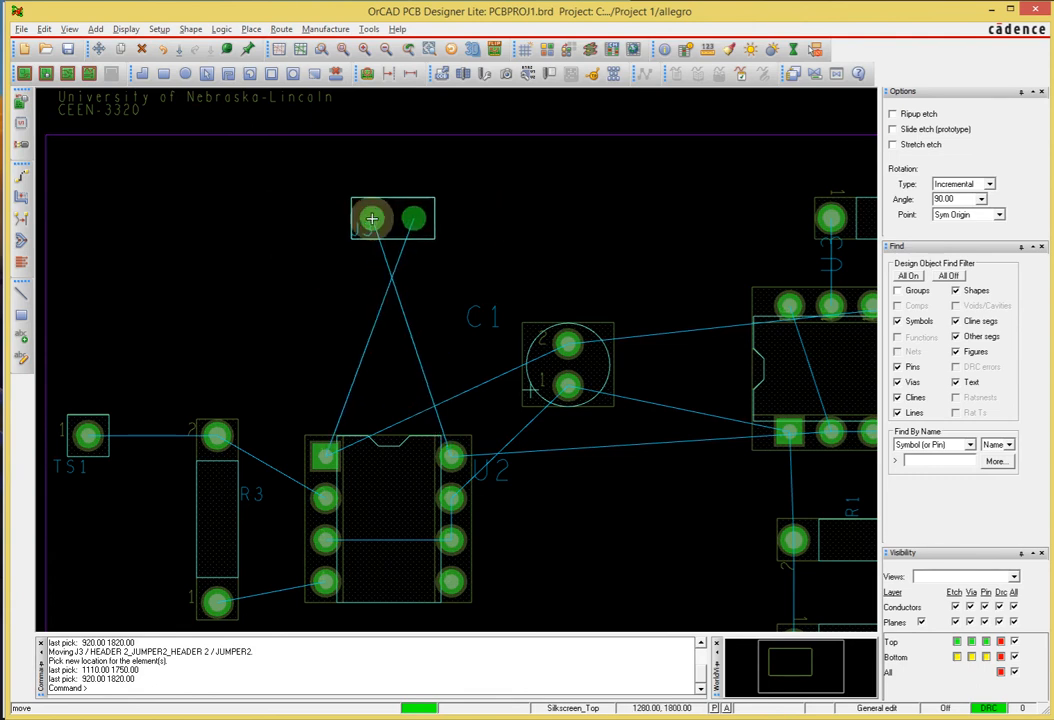
right_click(373, 218)
click(404, 241)
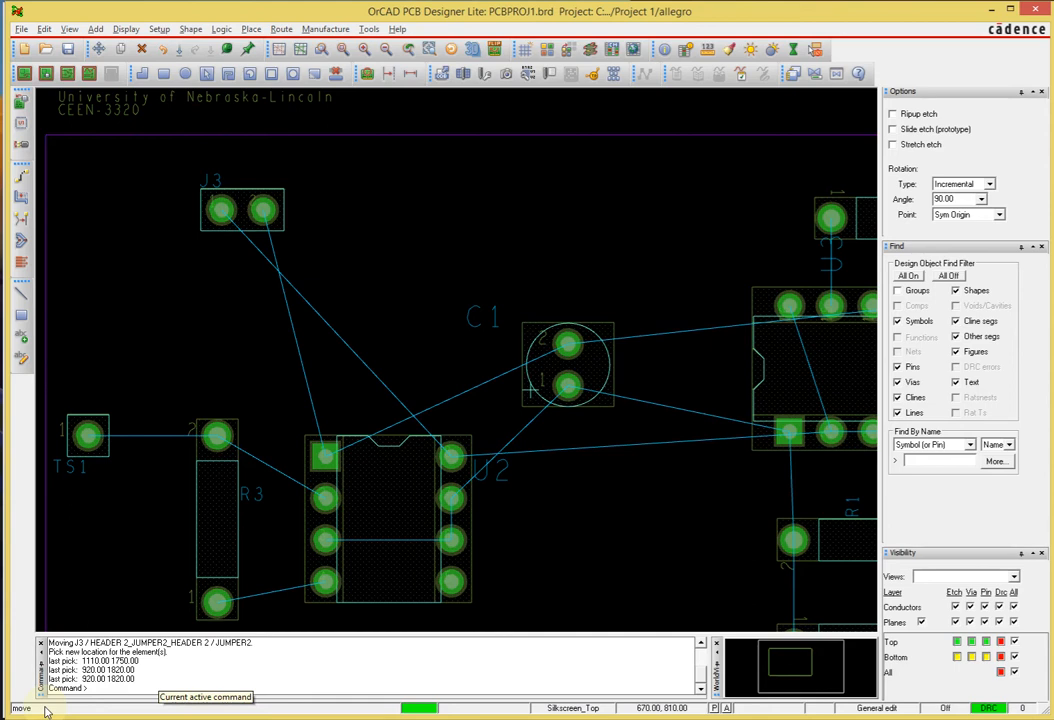
click(567, 365)
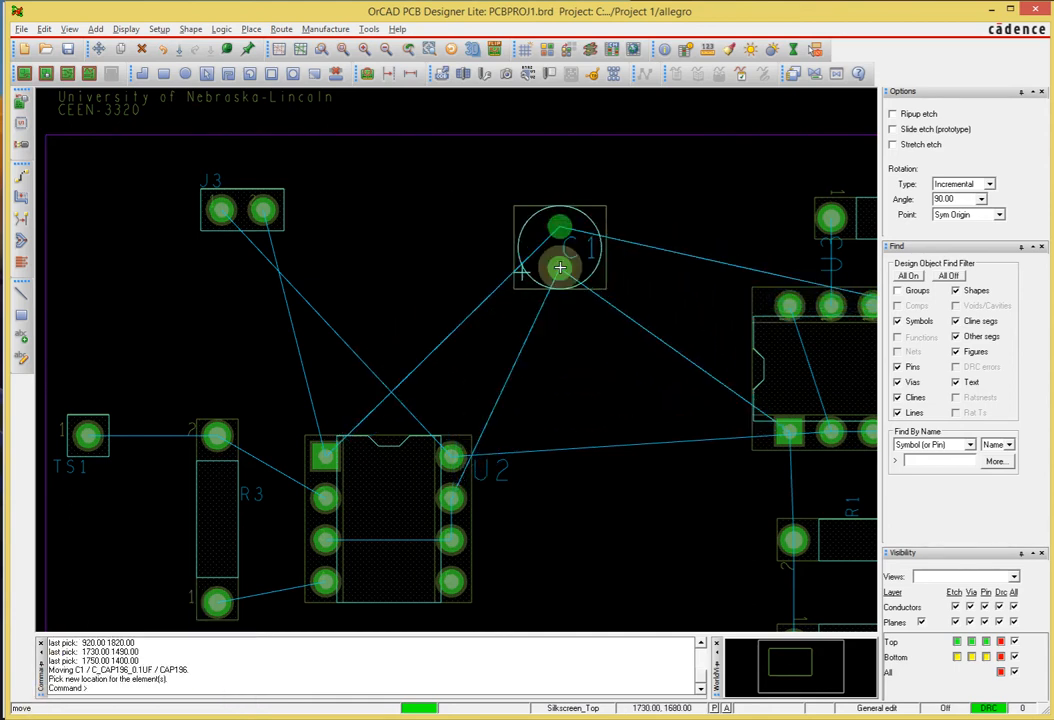
right_click(560, 268)
click(616, 292)
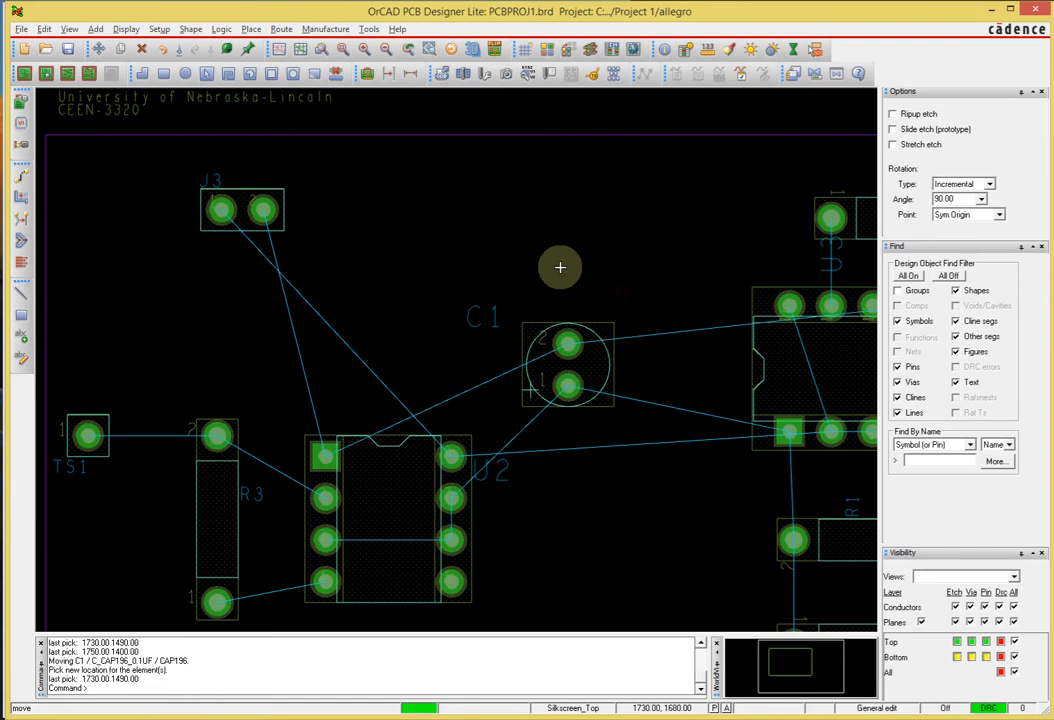
- Move capacitor C1 to (1570, 1780), right of header J3, and cancel the Move command
click(556, 326)
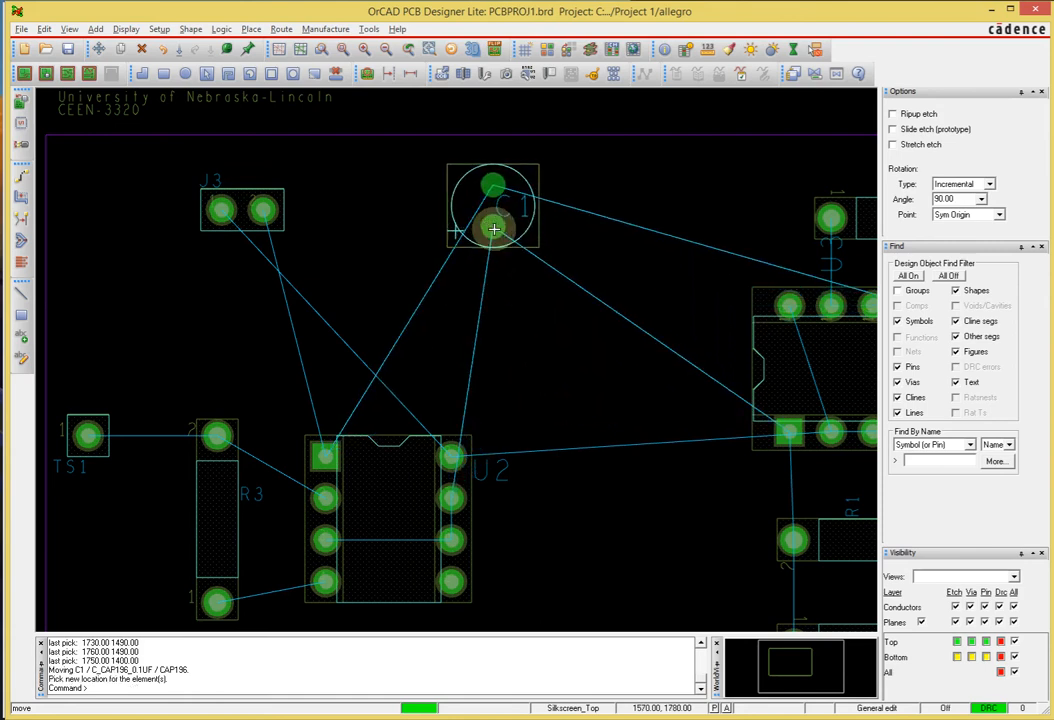
click(493, 229)
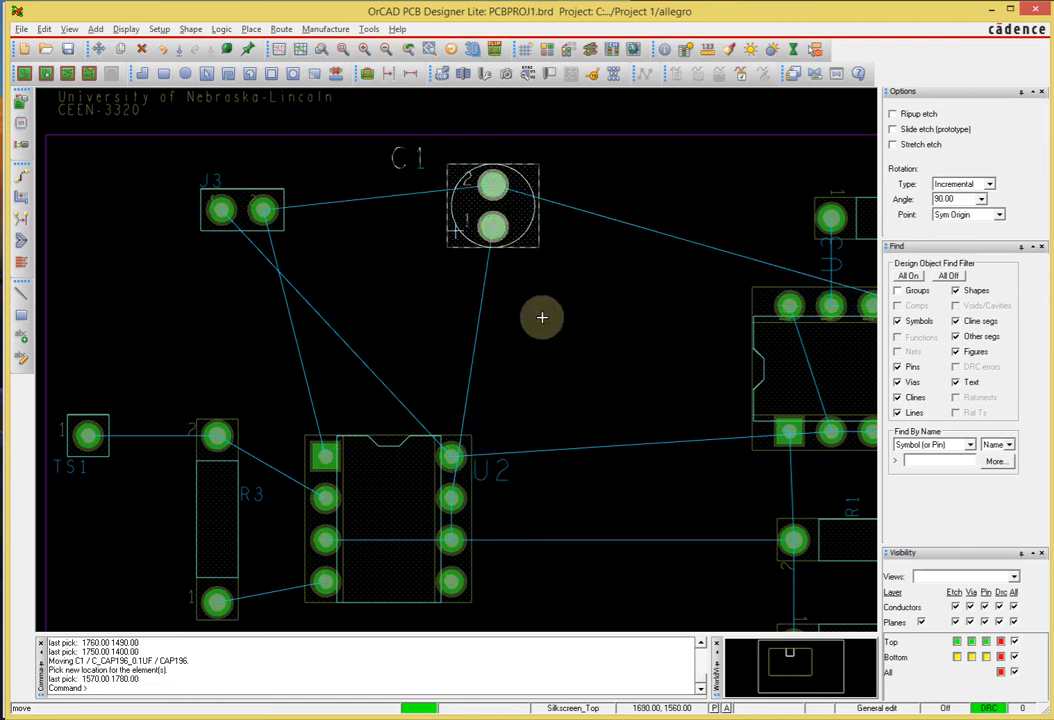
right_click(541, 317)
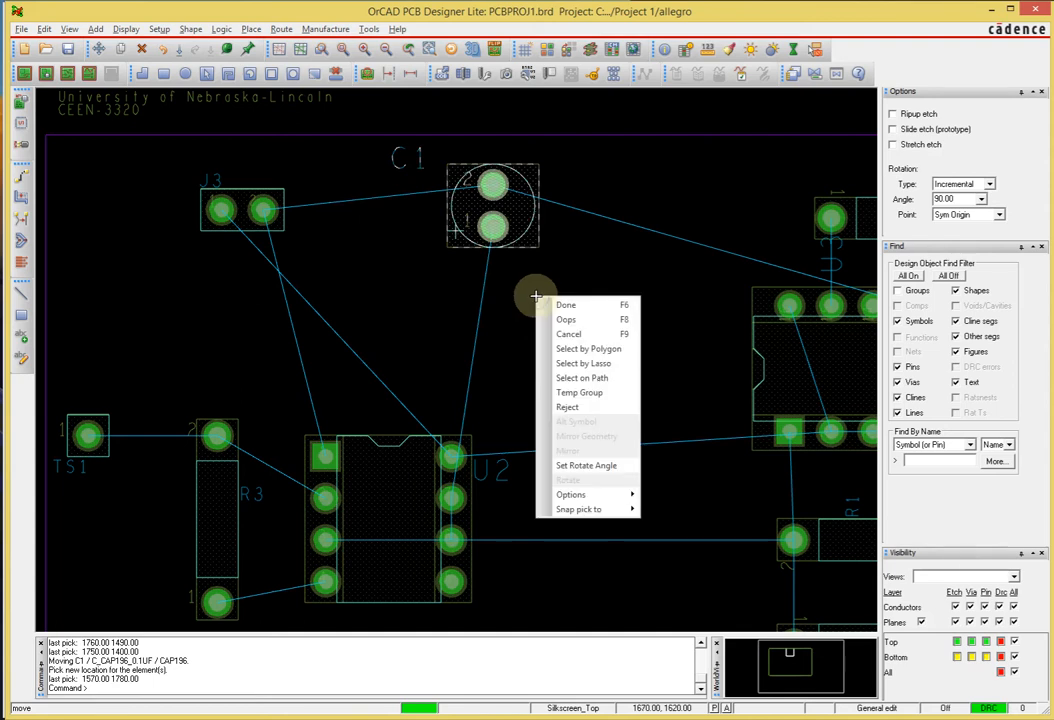
click(583, 335)
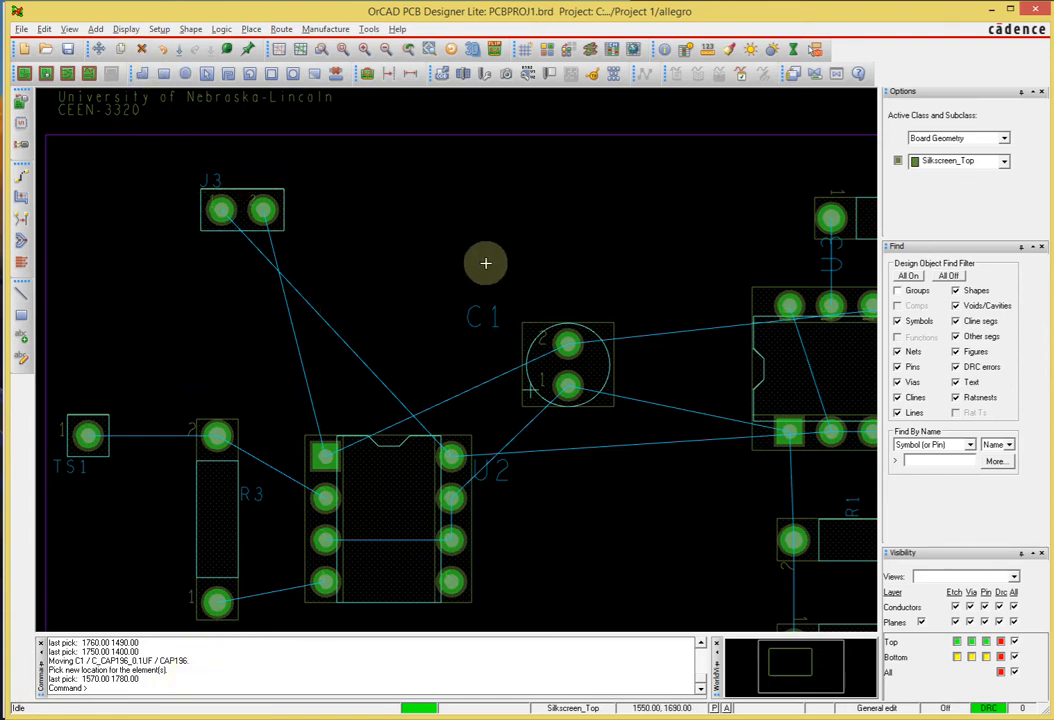
- Try to delete header J3 with only Clines enabled in the find filter, and leave the Delete command
click(237, 188)
click(368, 180)
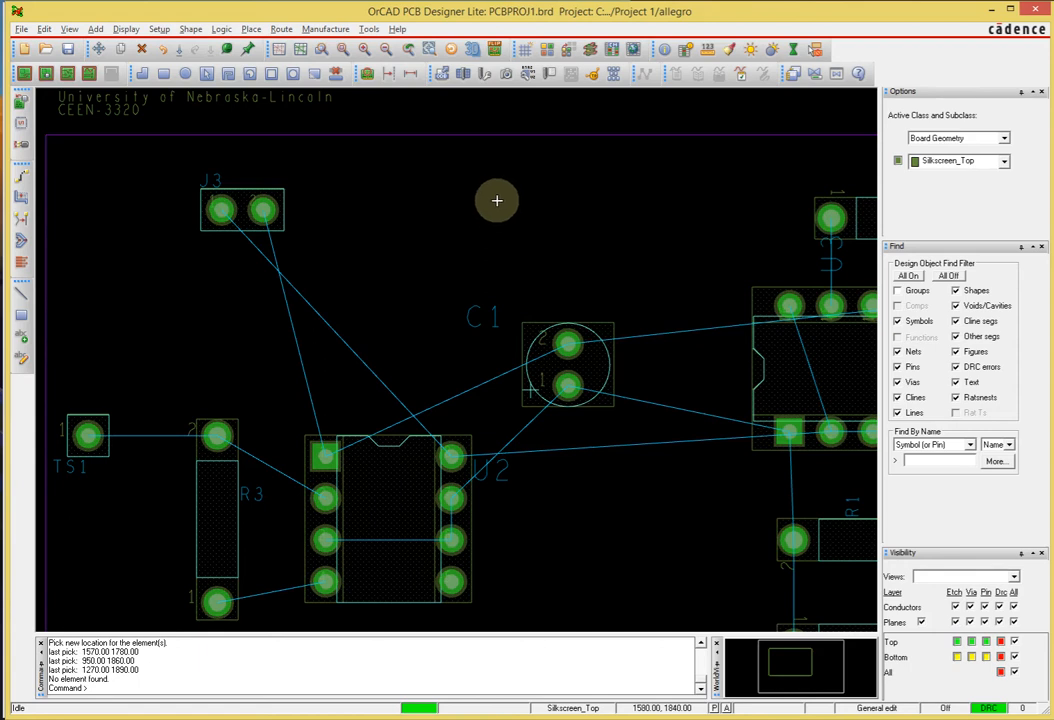
key(Delete)
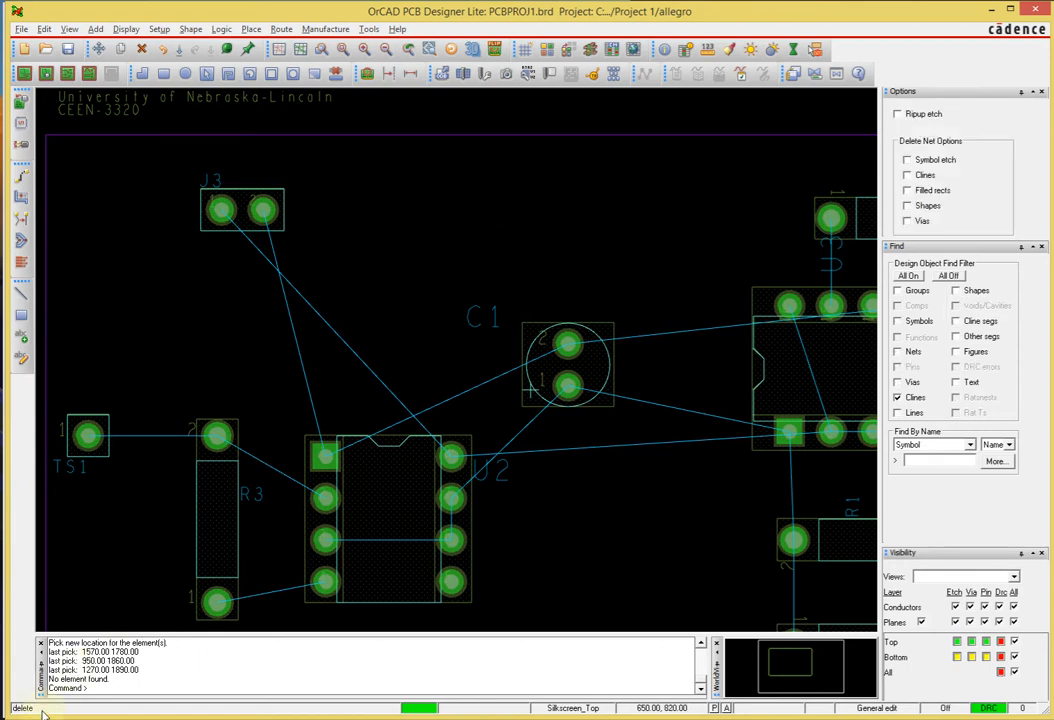
click(221, 207)
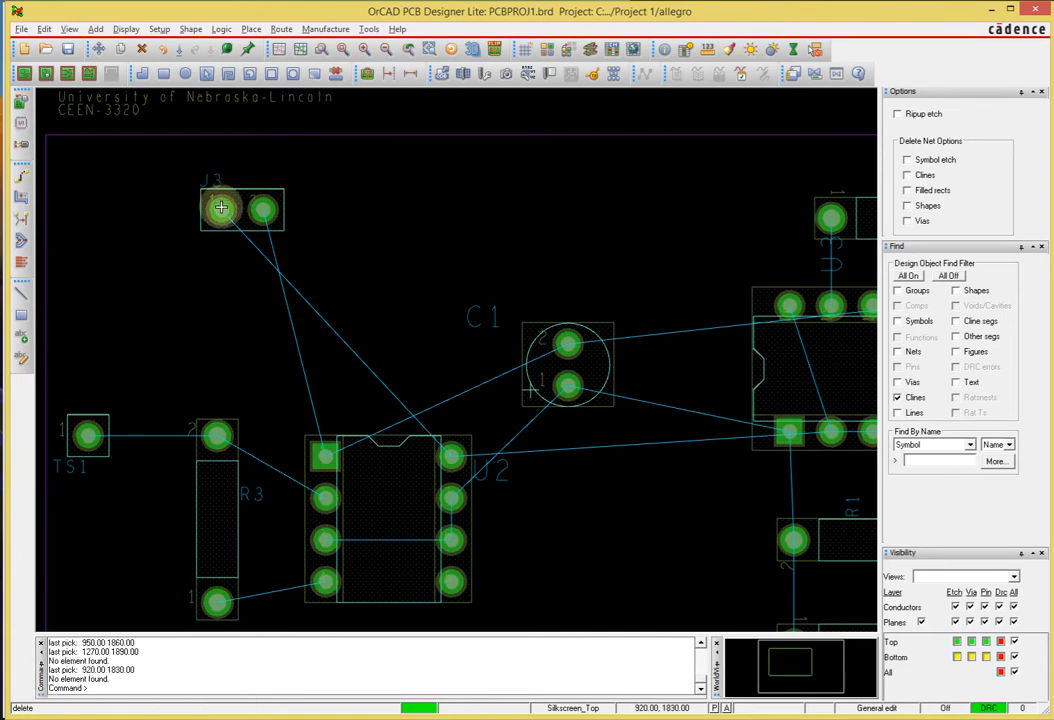
click(221, 192)
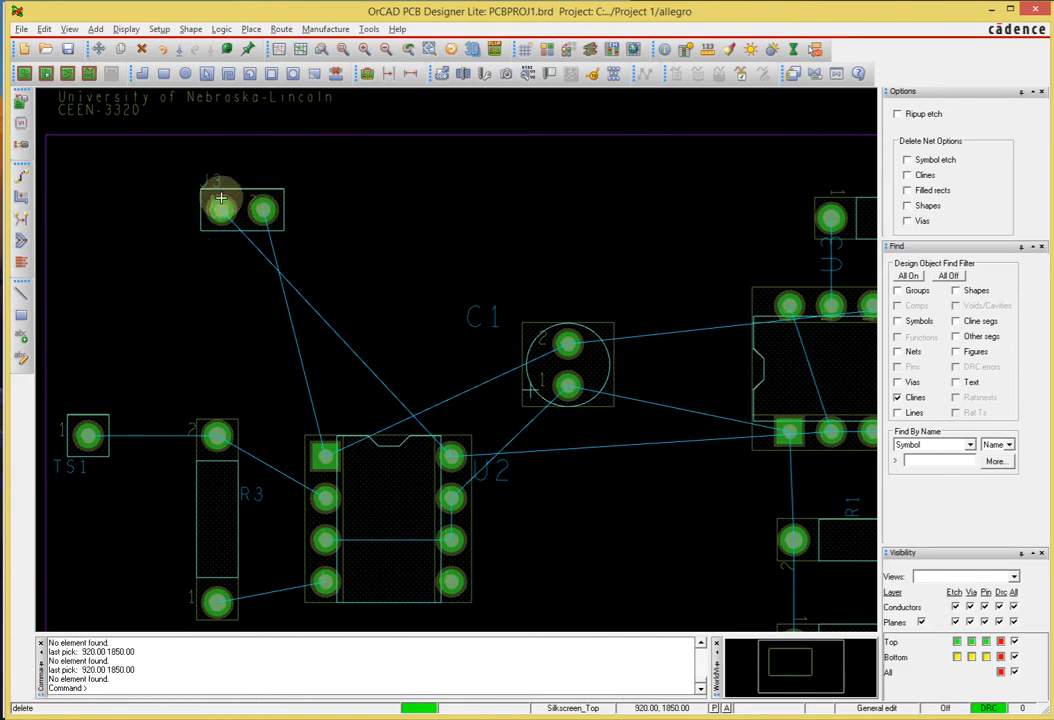
right_click(436, 268)
click(472, 300)
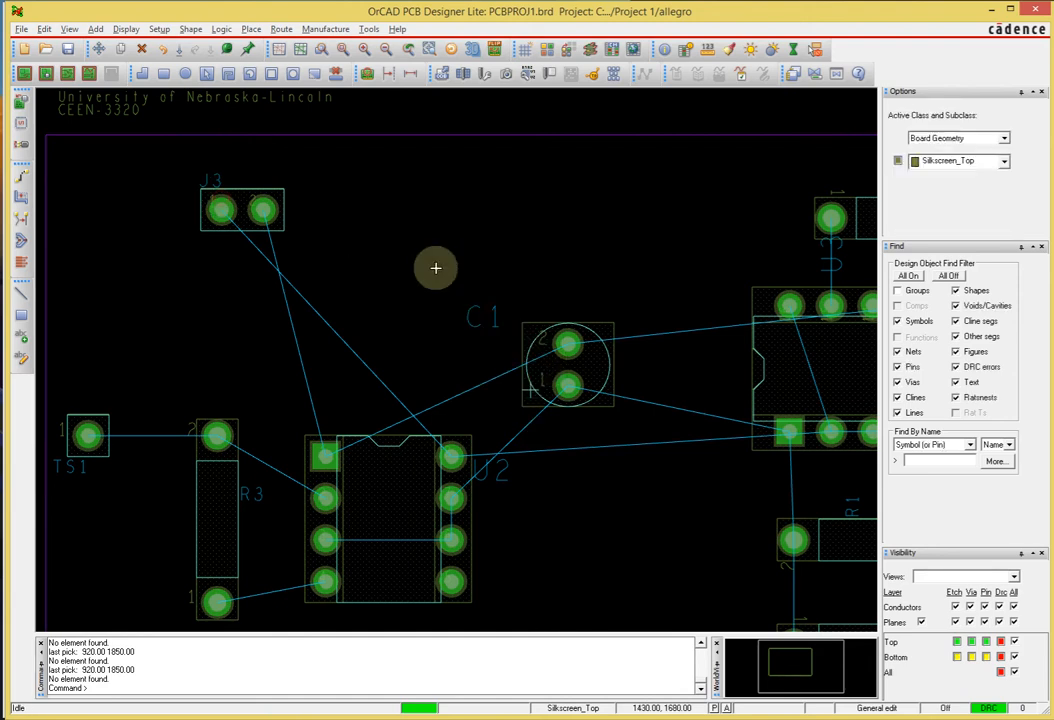
click(414, 223)
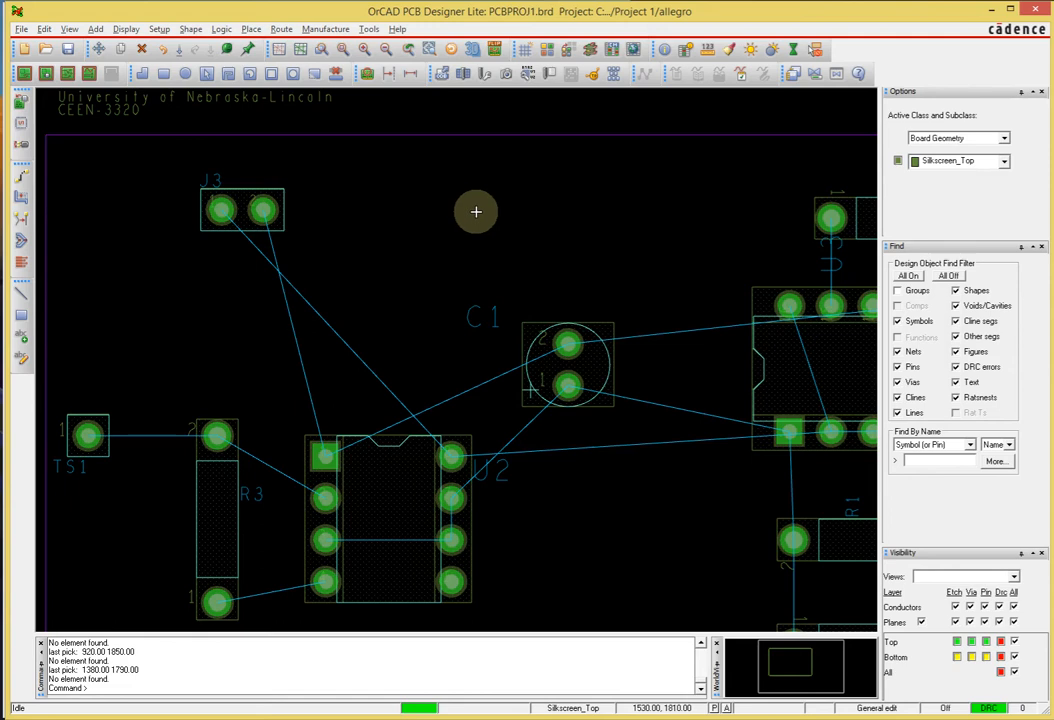
click(443, 205)
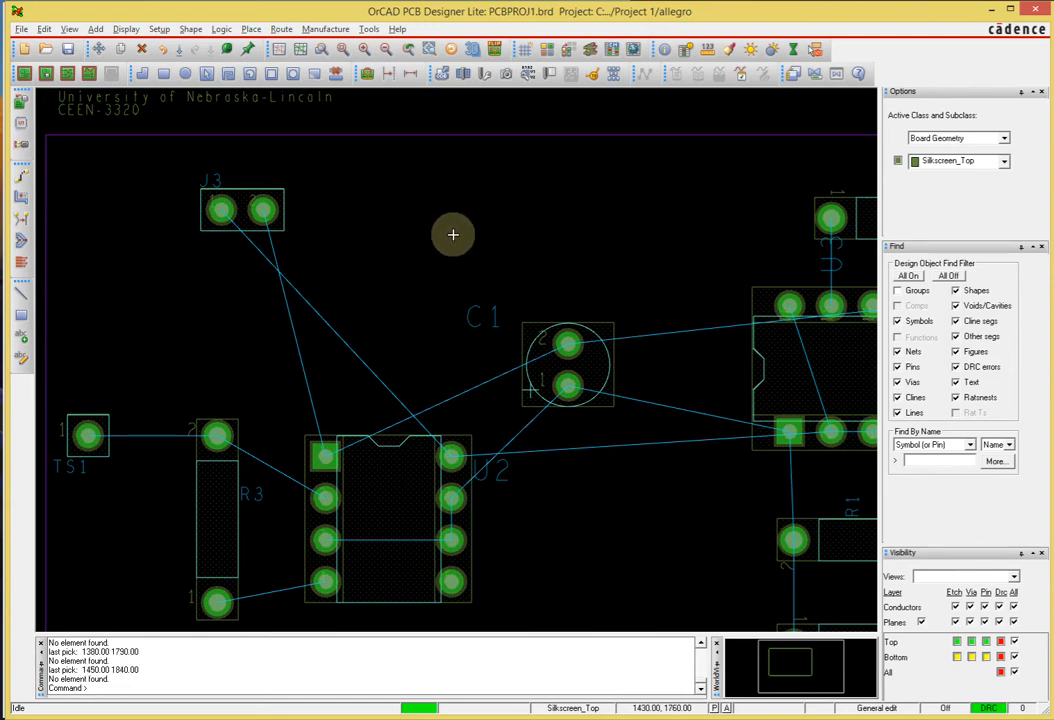
- Start the Delete command and turn off all object types in the find filter
key(Delete)
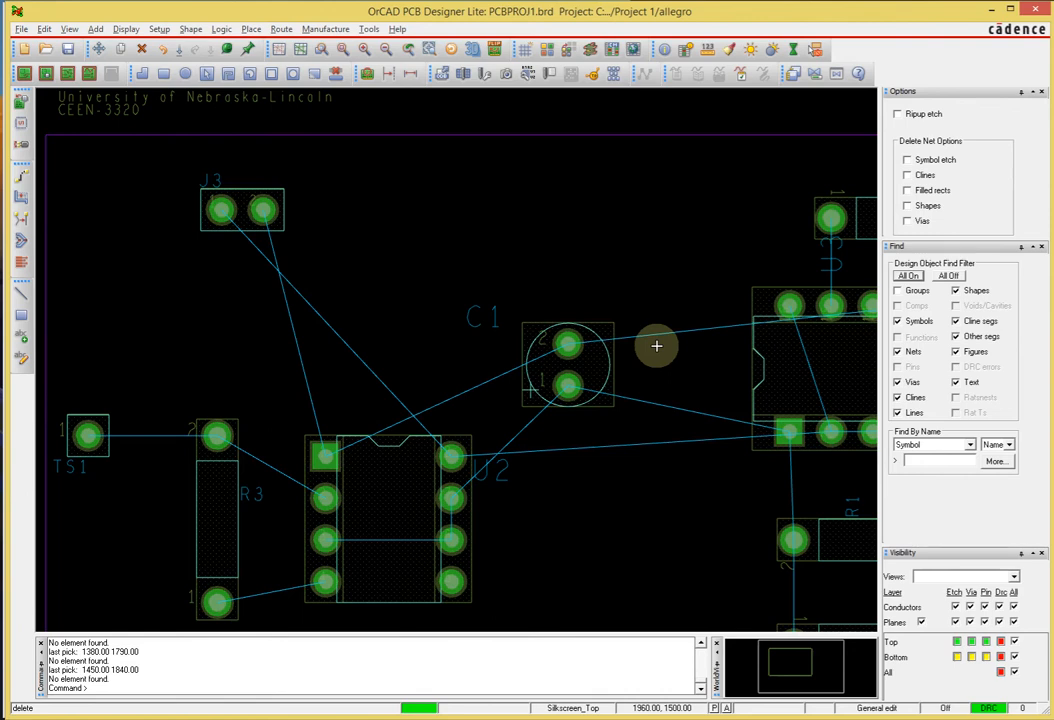
click(949, 276)
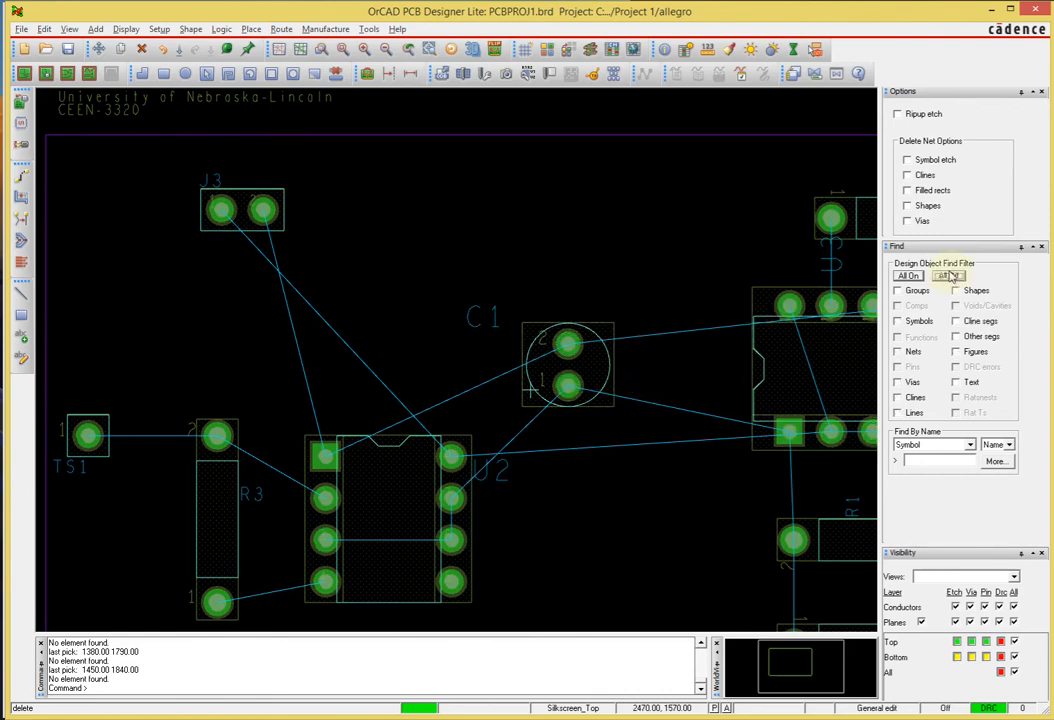
click(956, 384)
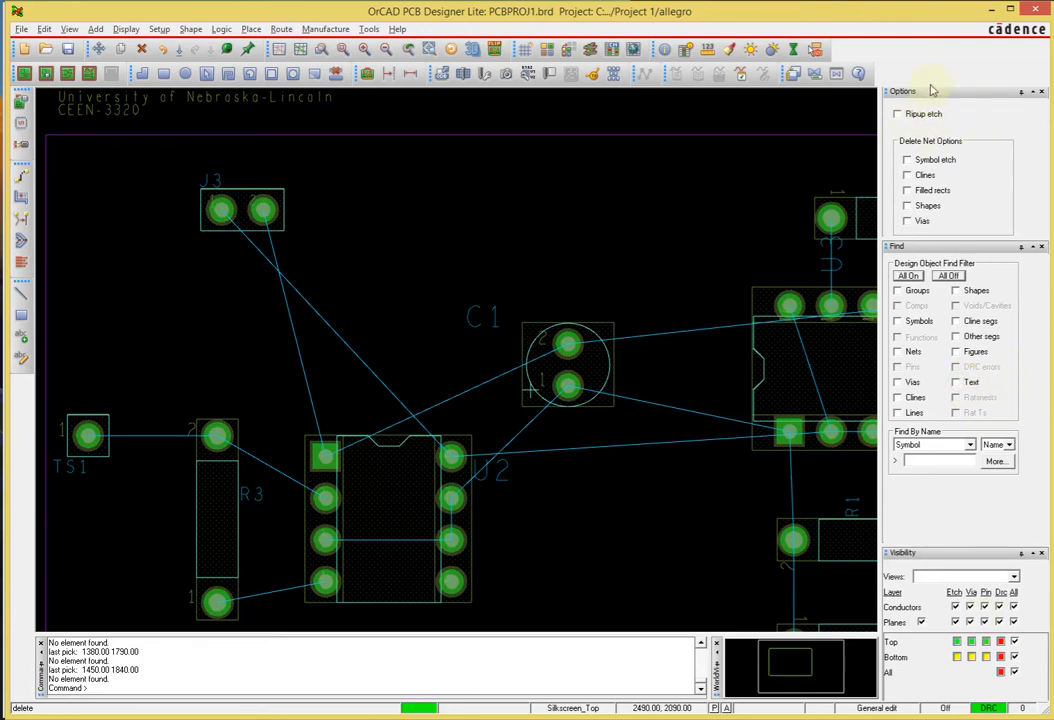
- Set the Options, Find and Visibility panes to auto-hide and reveal them one at a time
click(1021, 92)
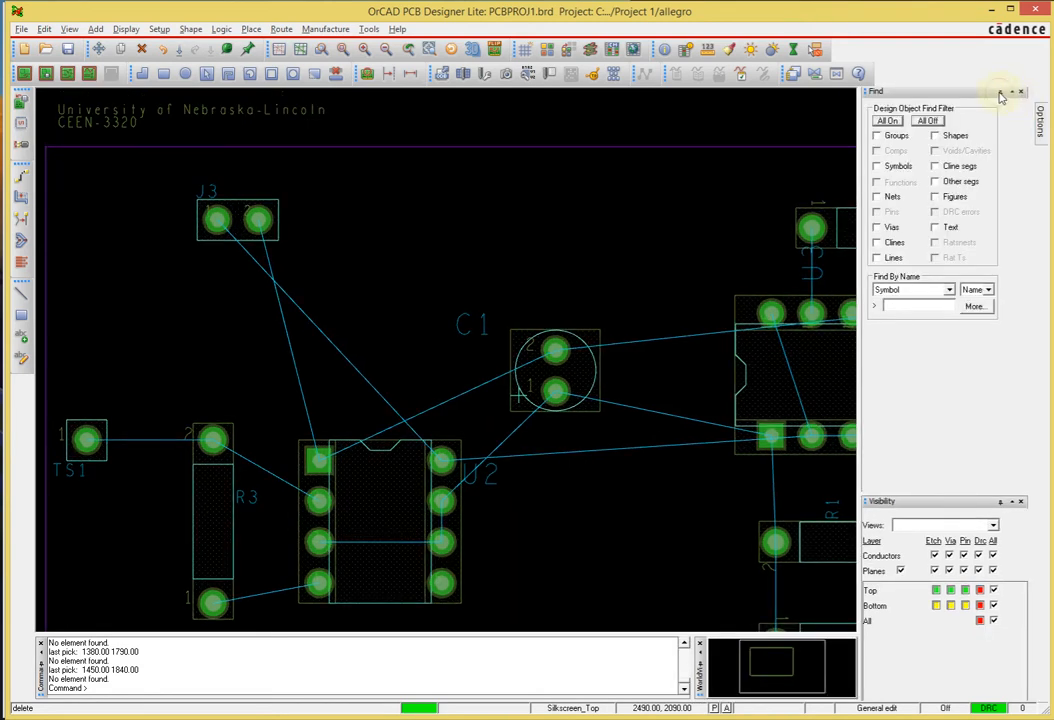
click(1001, 93)
click(999, 93)
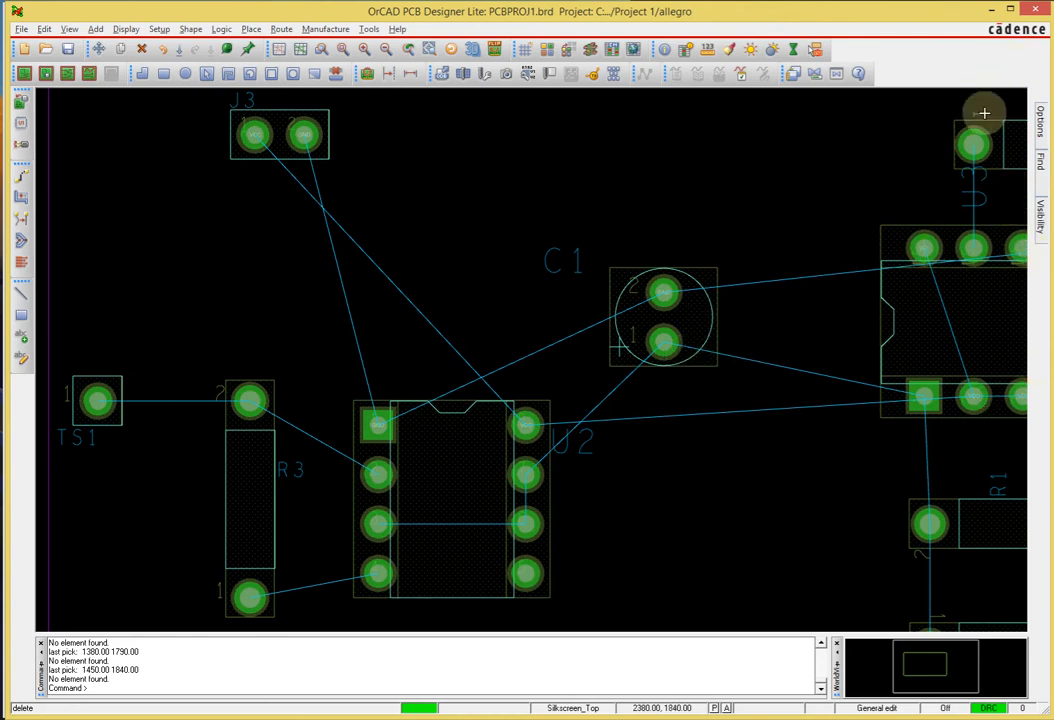
mouse_move(1041, 120)
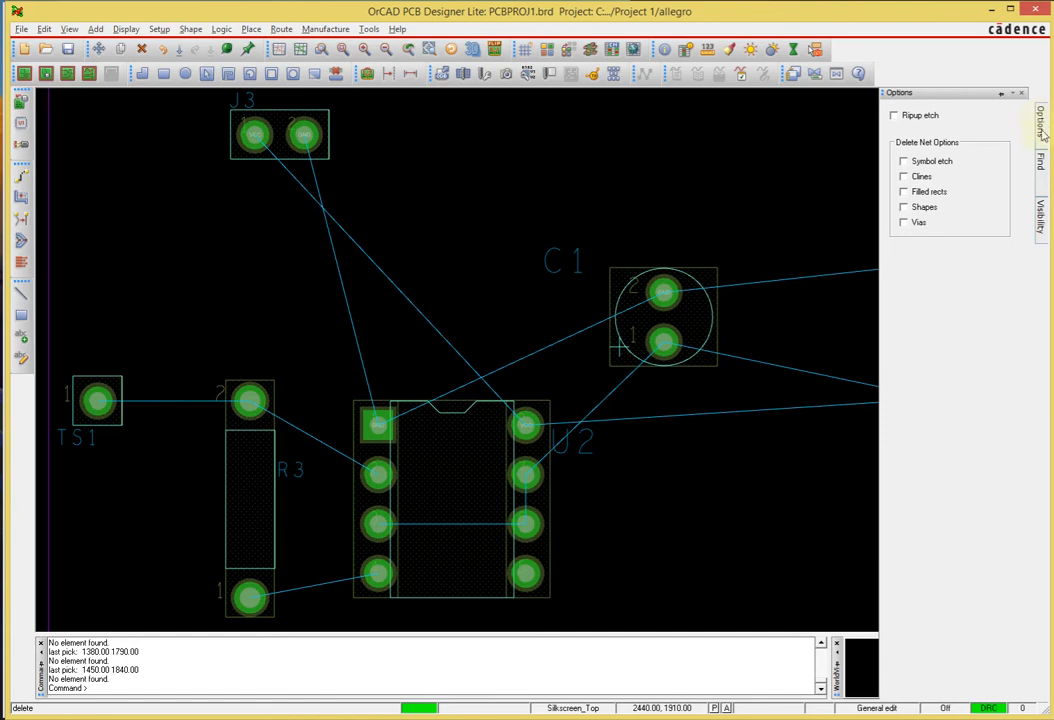
mouse_move(1042, 222)
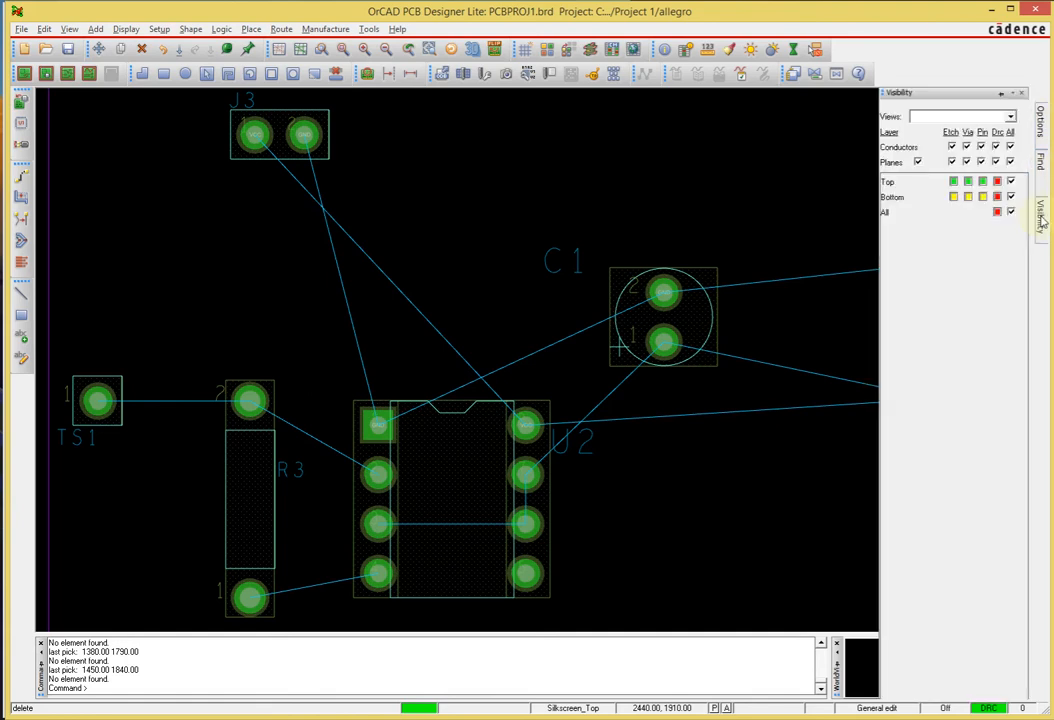
mouse_move(1039, 177)
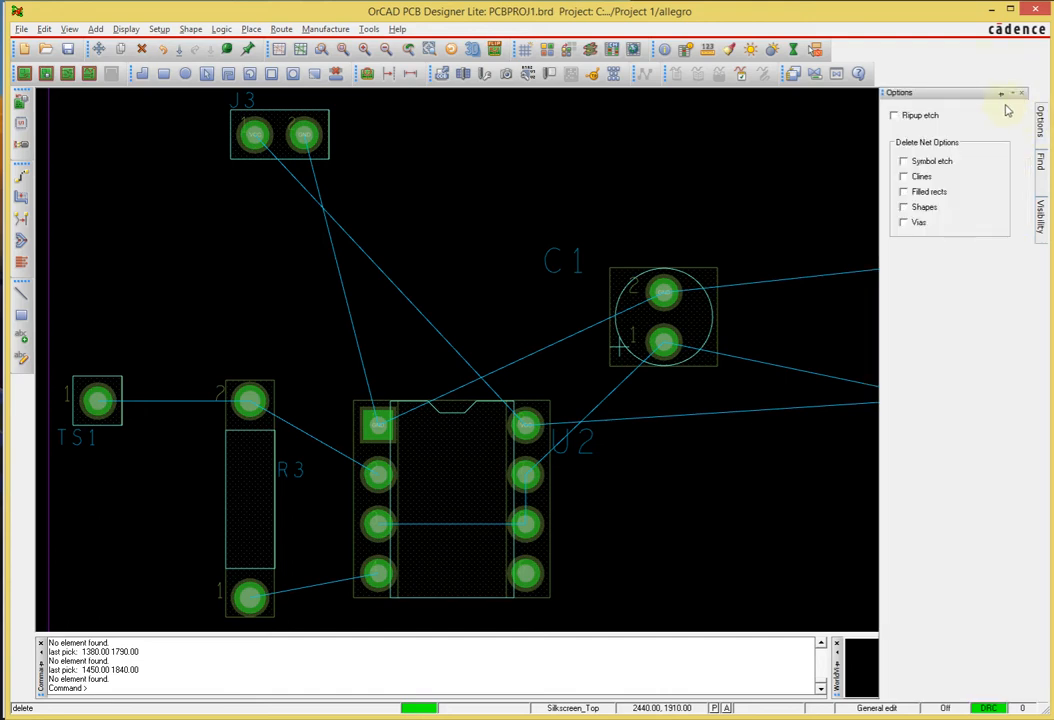
- Pin the Options, Find and Visibility panes back open and adjust the heights between them
click(1003, 97)
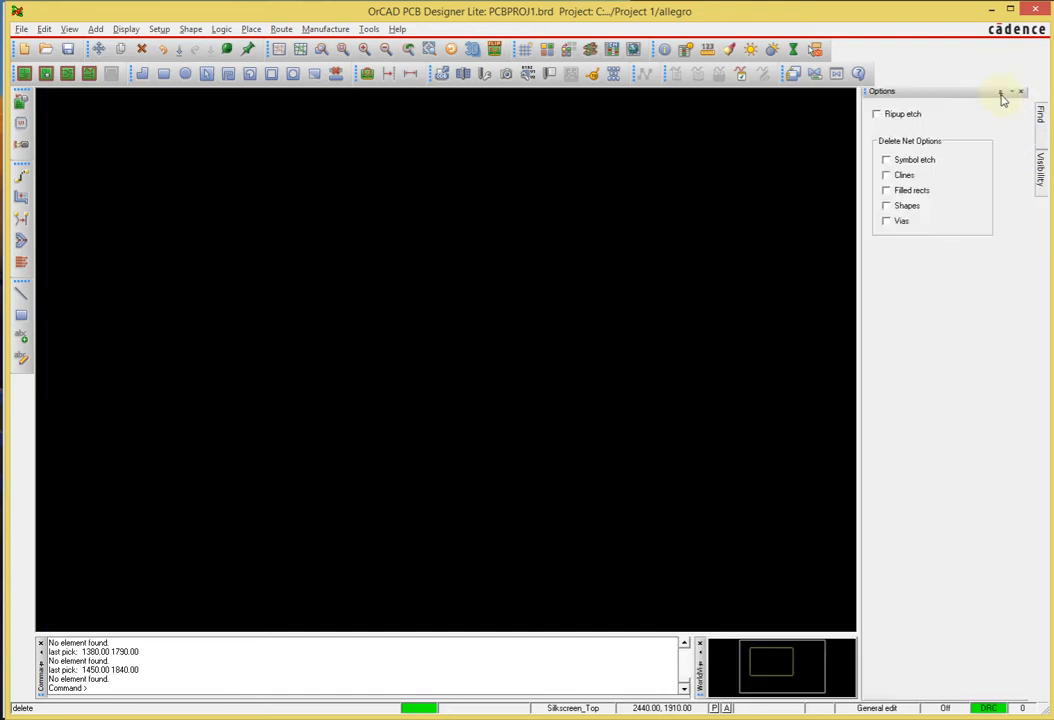
mouse_move(1037, 120)
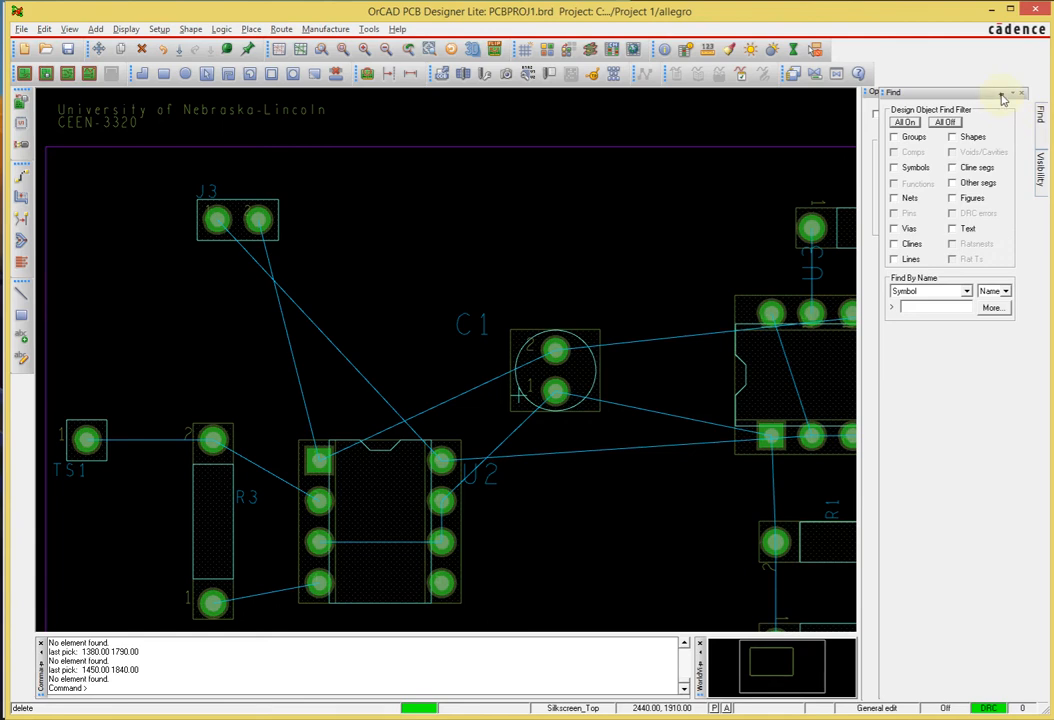
click(1001, 93)
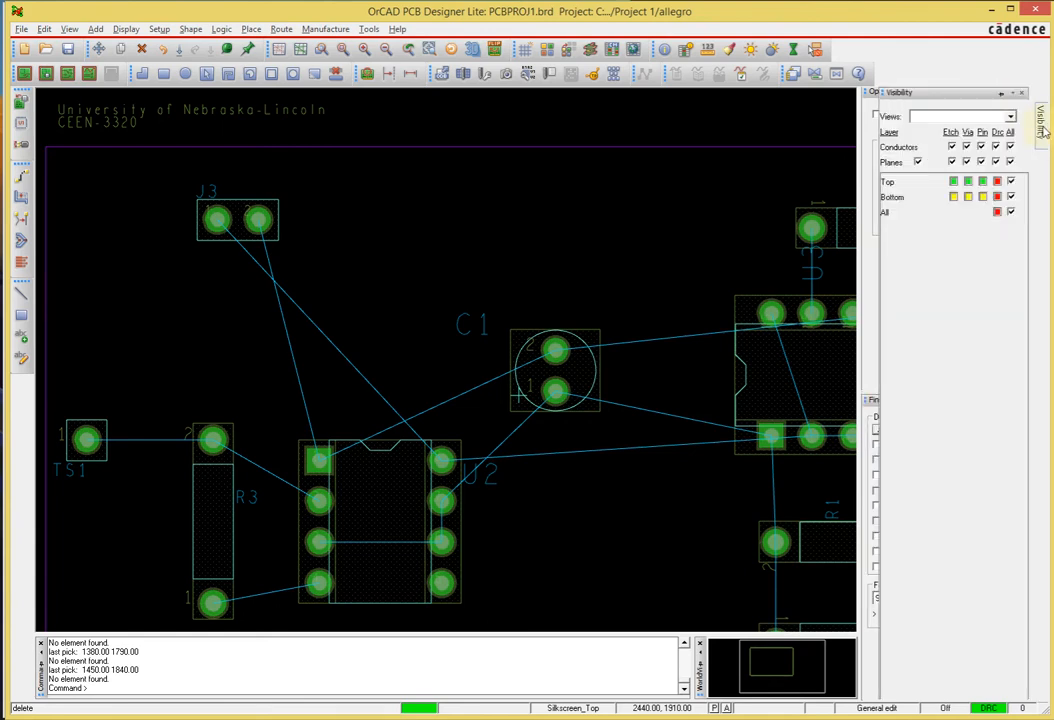
click(1001, 93)
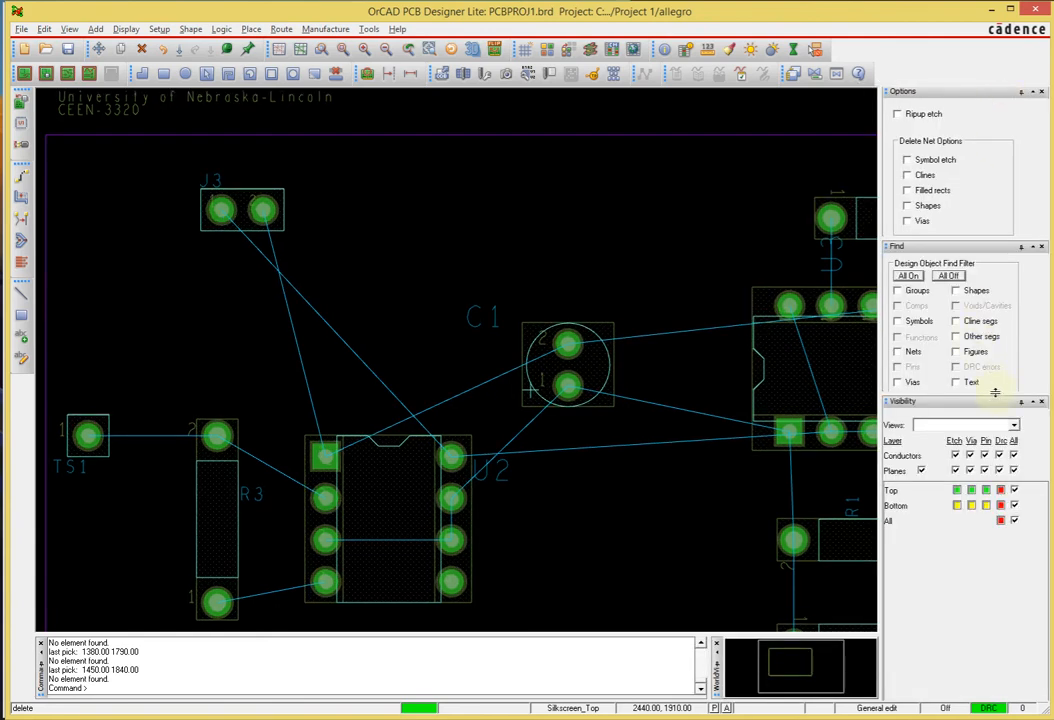
drag(995, 393, 981, 554)
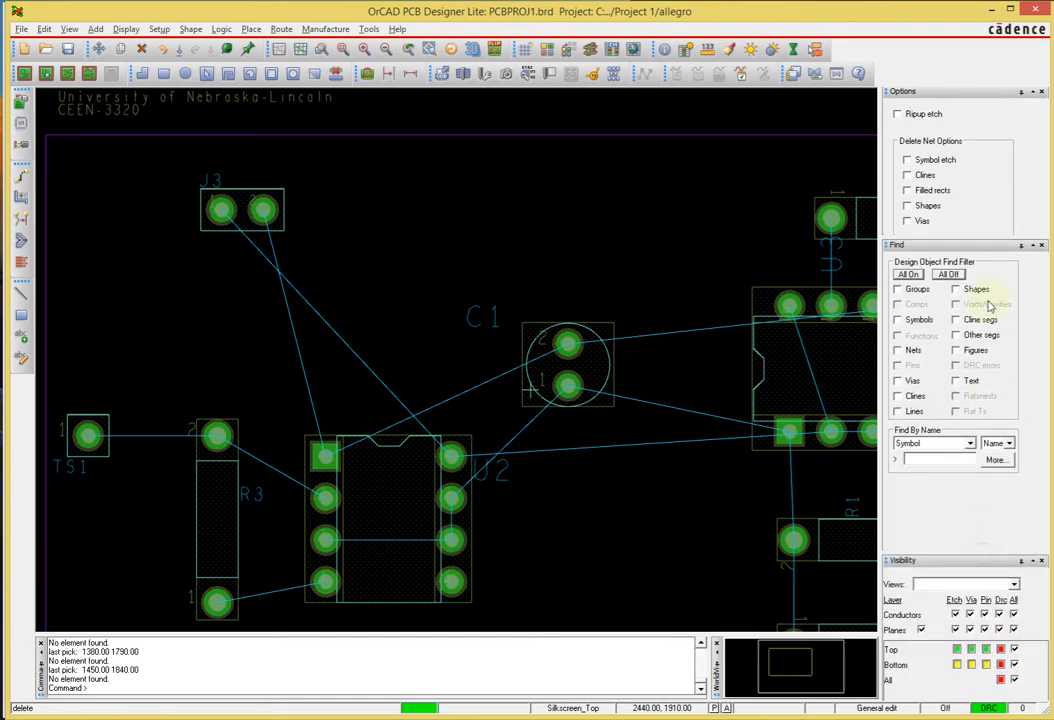
drag(988, 238, 985, 302)
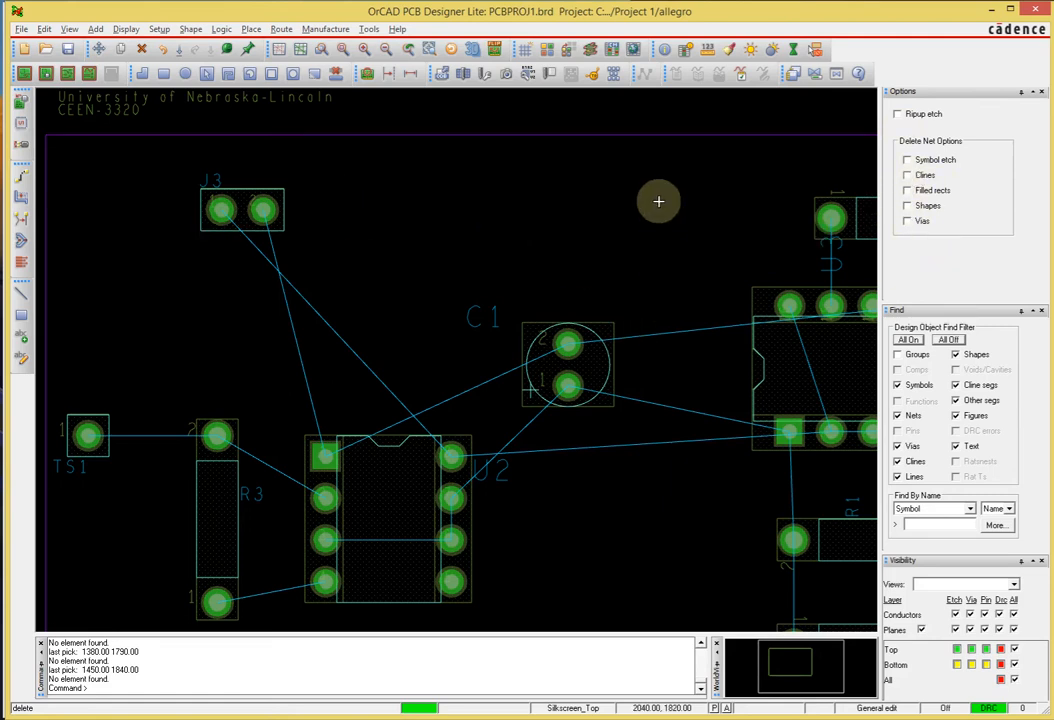
- Delete header J3 with all available object types enabled in the find filter, and undo the deletion
click(218, 212)
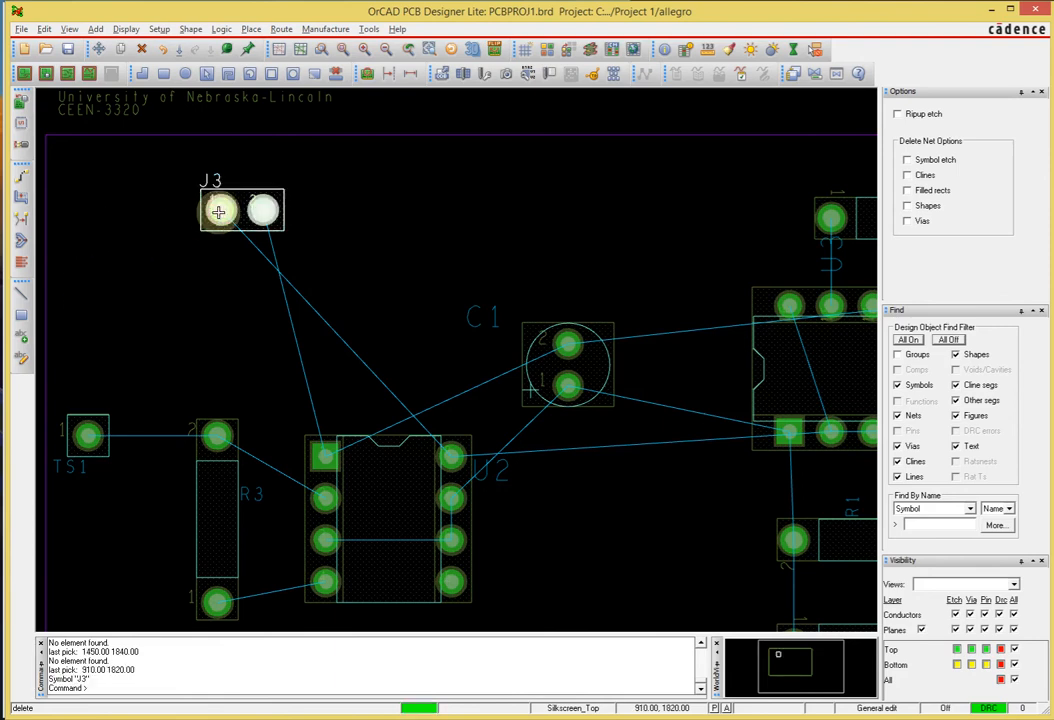
click(218, 212)
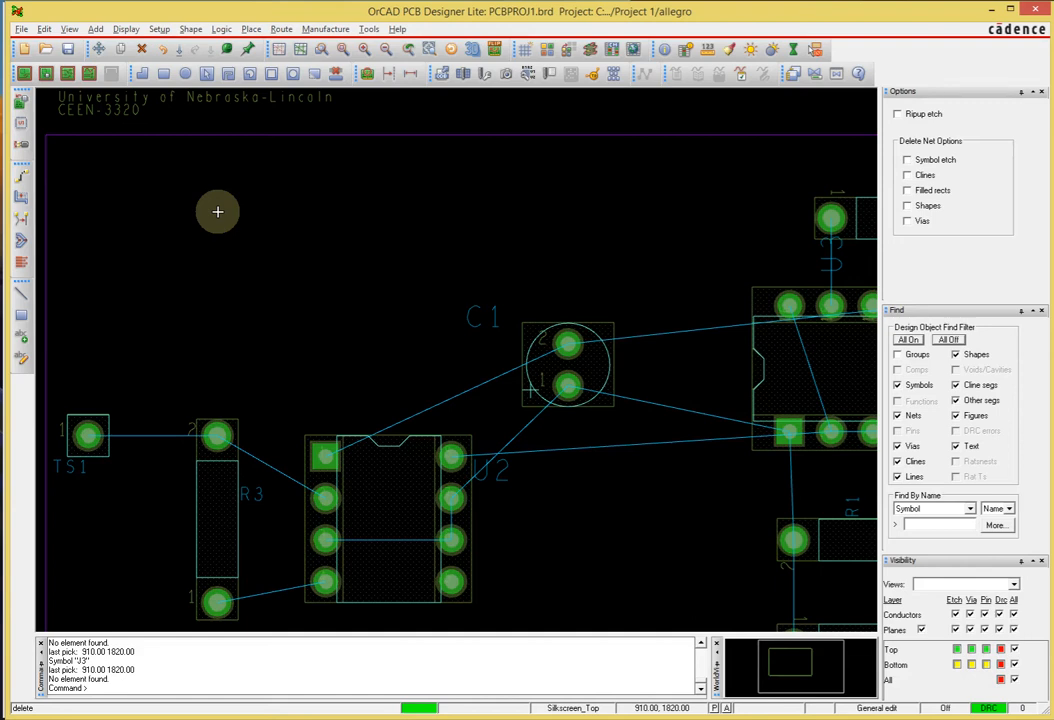
key(ctrl+z)
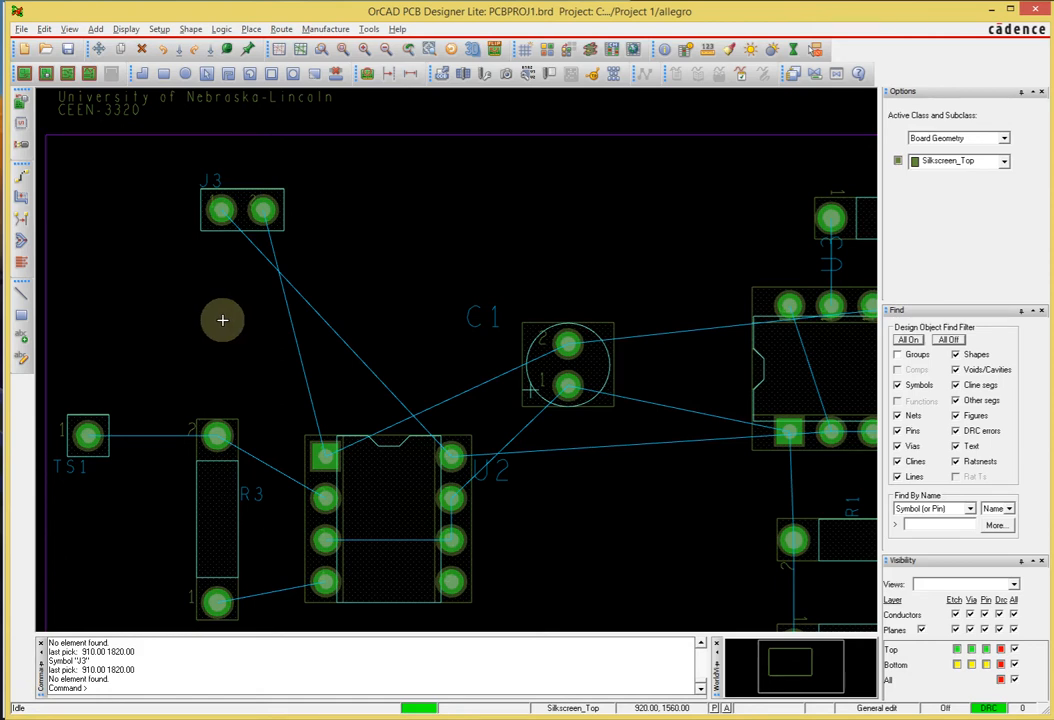
- Delete header J3, capacitor C1 and resistor R3 together with a window selection and all available find filter types enabled
key(Delete)
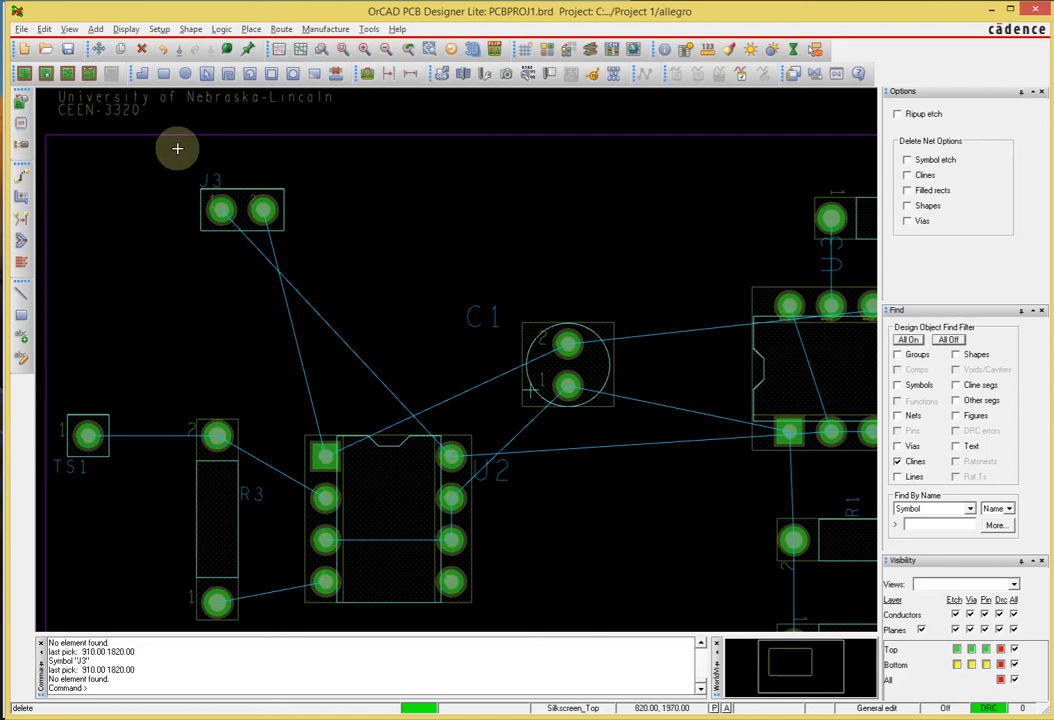
drag(175, 148, 645, 425)
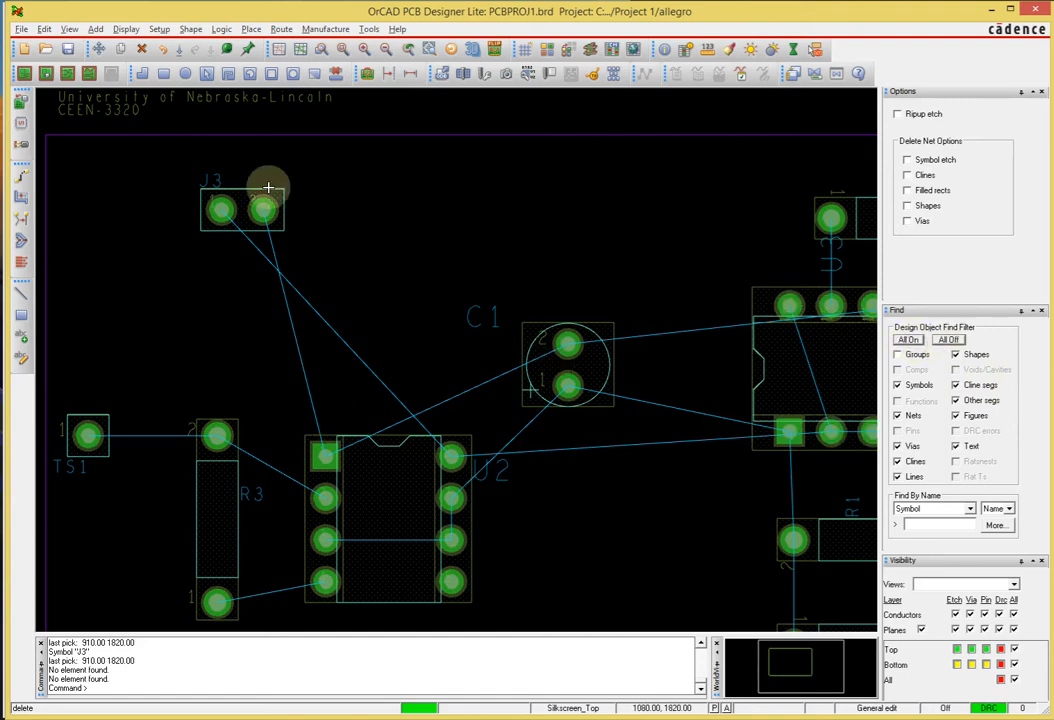
drag(173, 158, 646, 424)
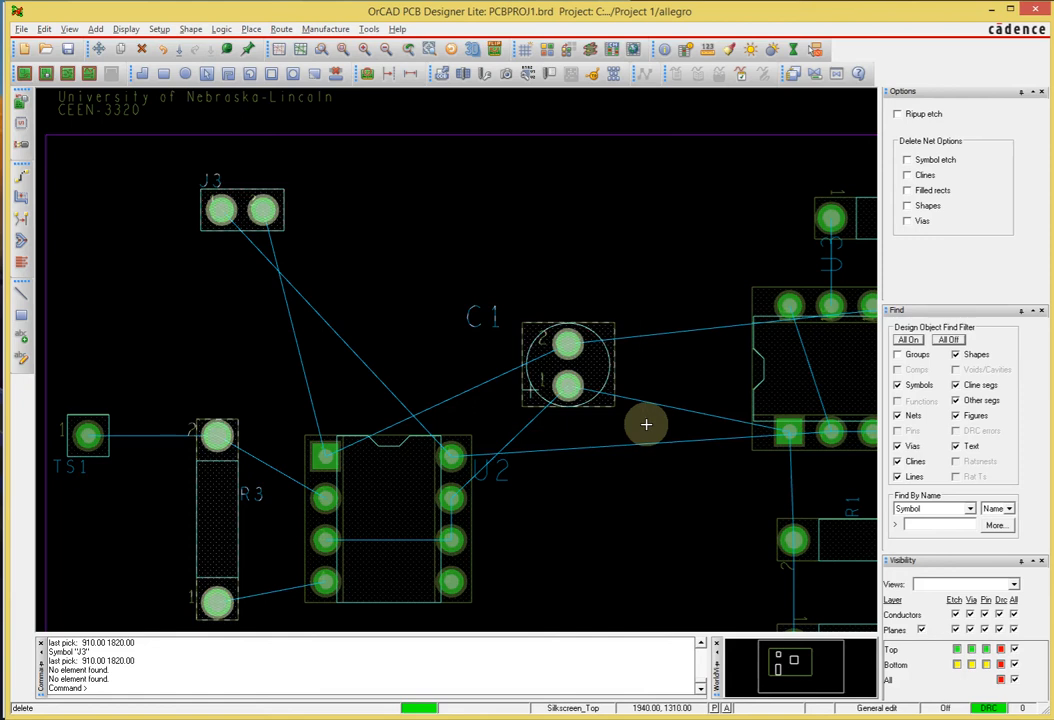
click(574, 254)
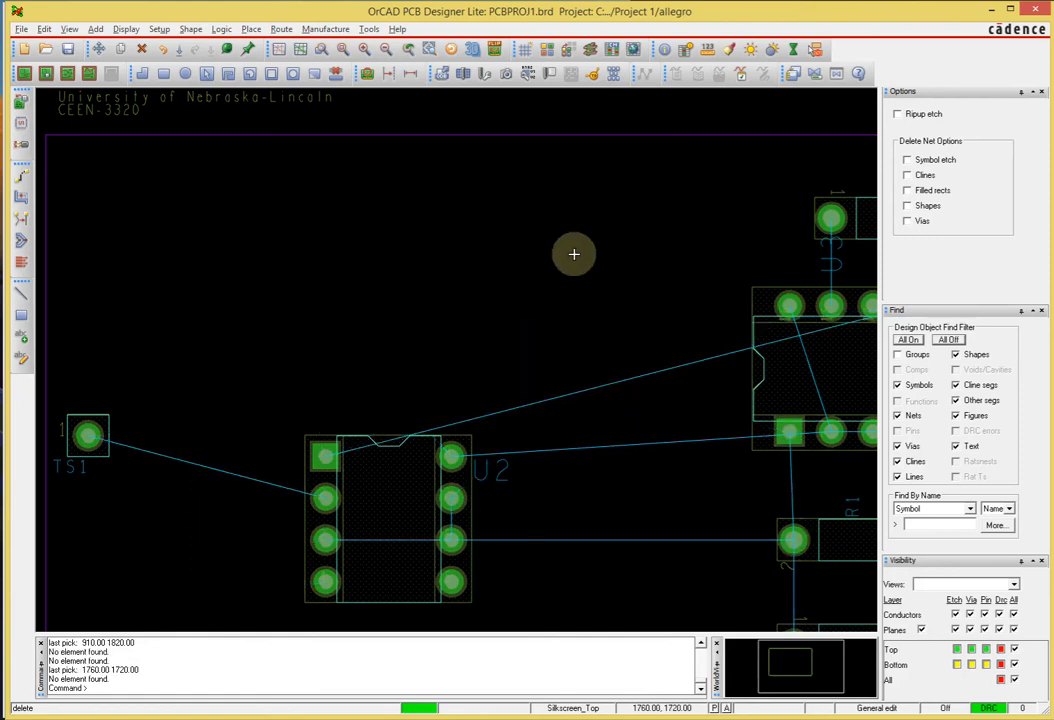
- Revert the deletion of header J3, capacitor C1 and resistor R3, and finish the Delete command
right_click(574, 254)
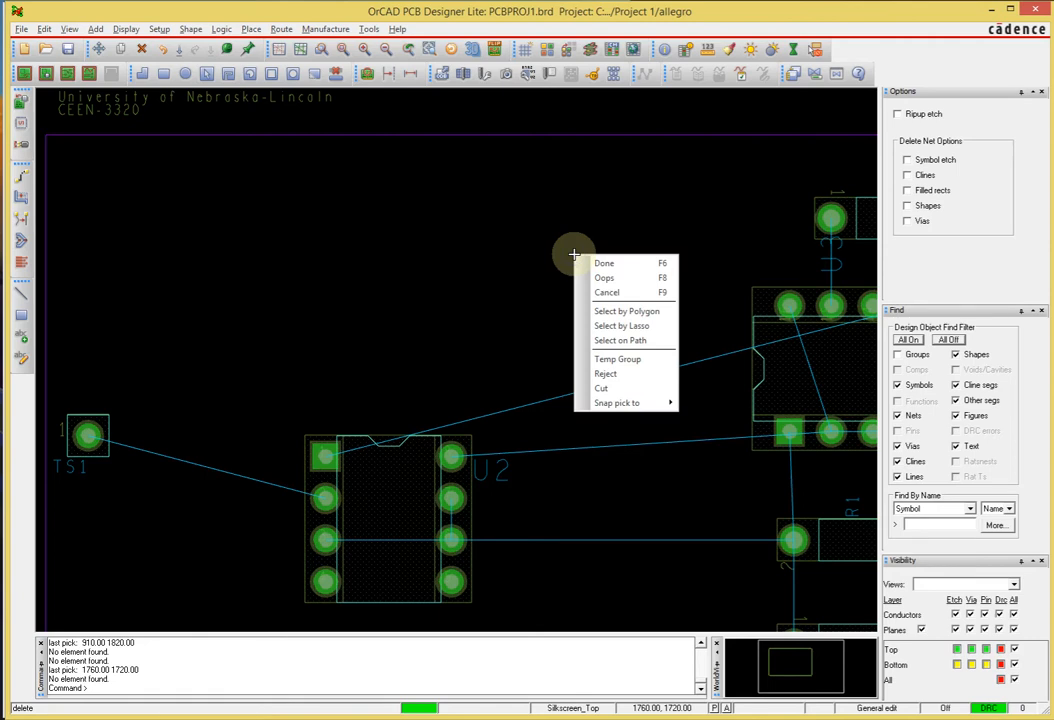
click(602, 278)
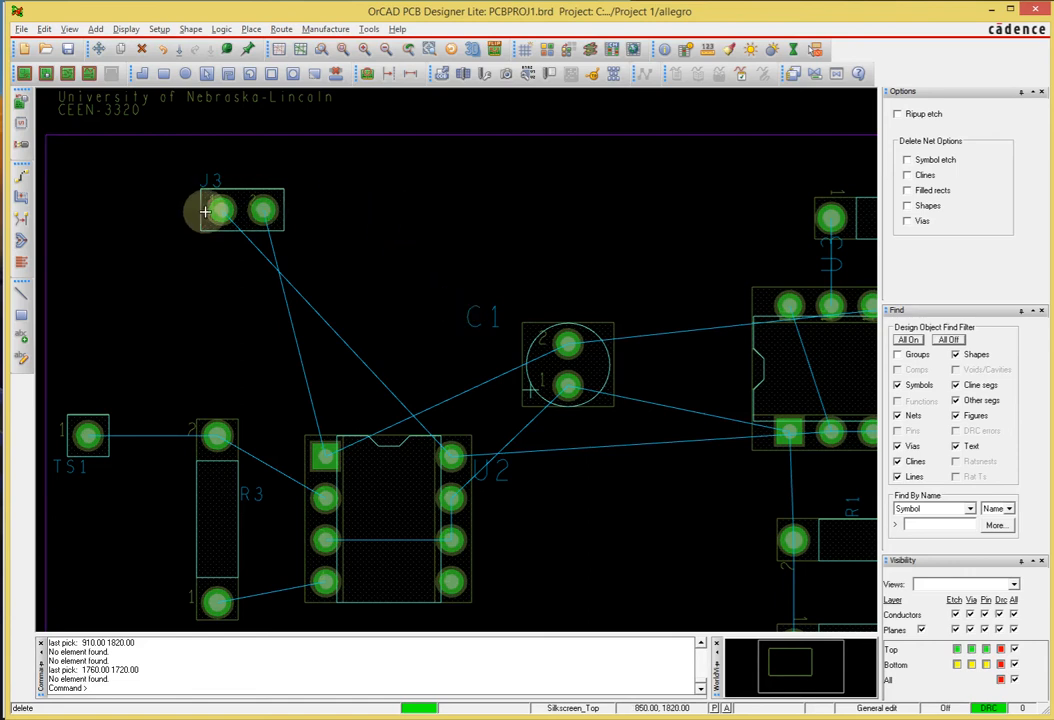
right_click(372, 211)
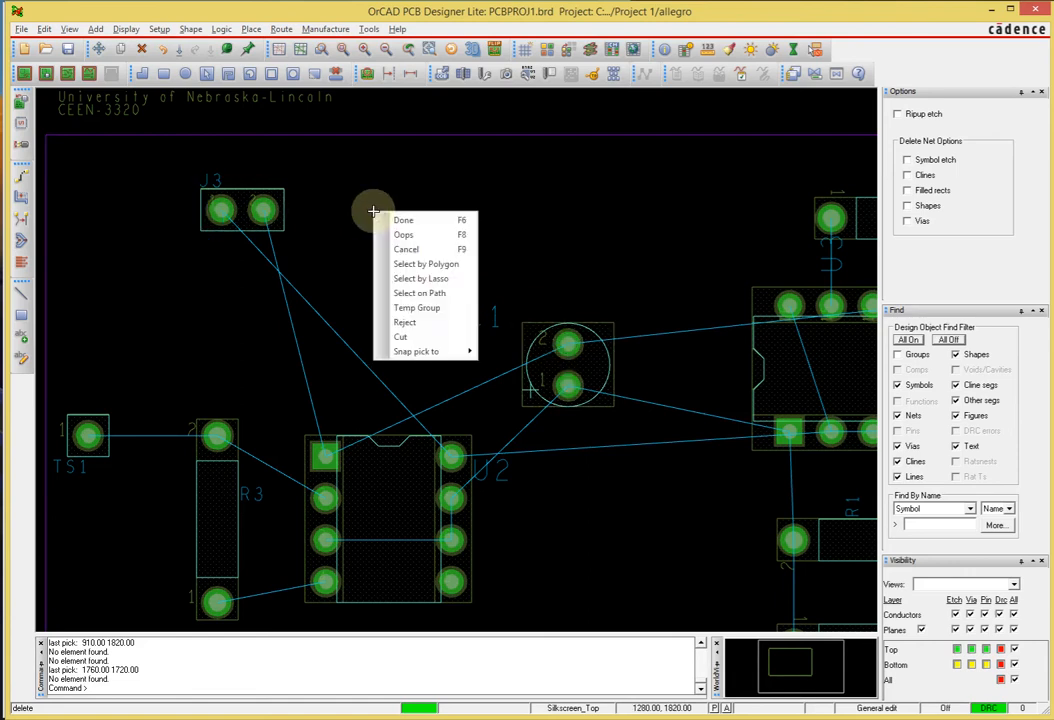
click(434, 219)
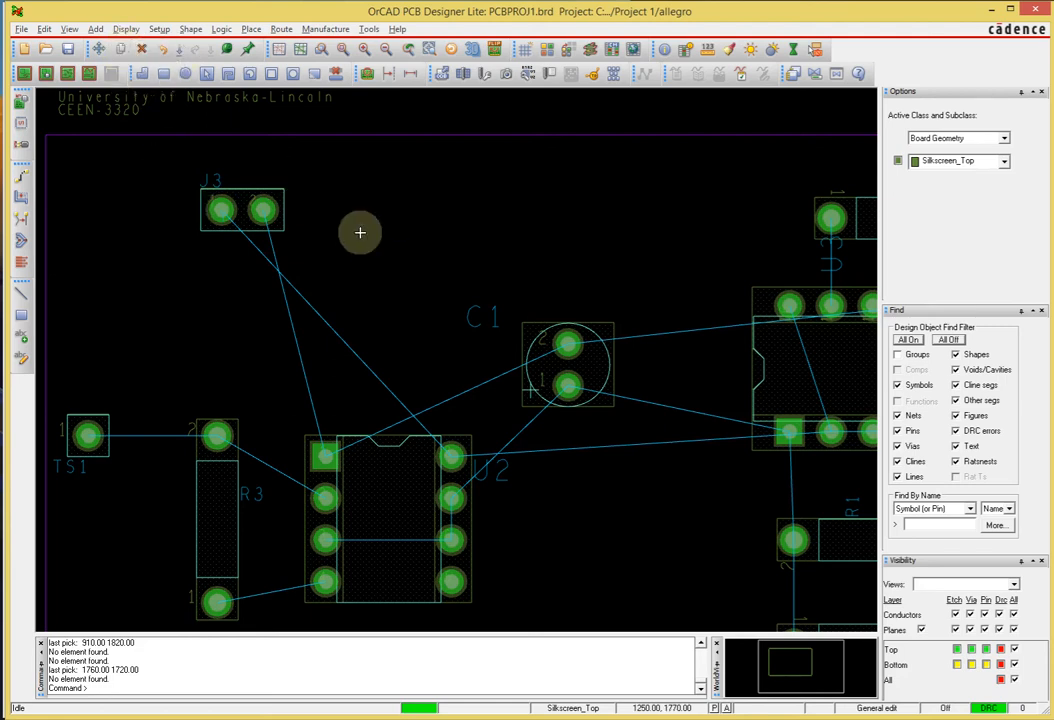
- Place two copies of header J3 in a row beside the original with the Copy command, and cancel the copying
key(shift+F5)
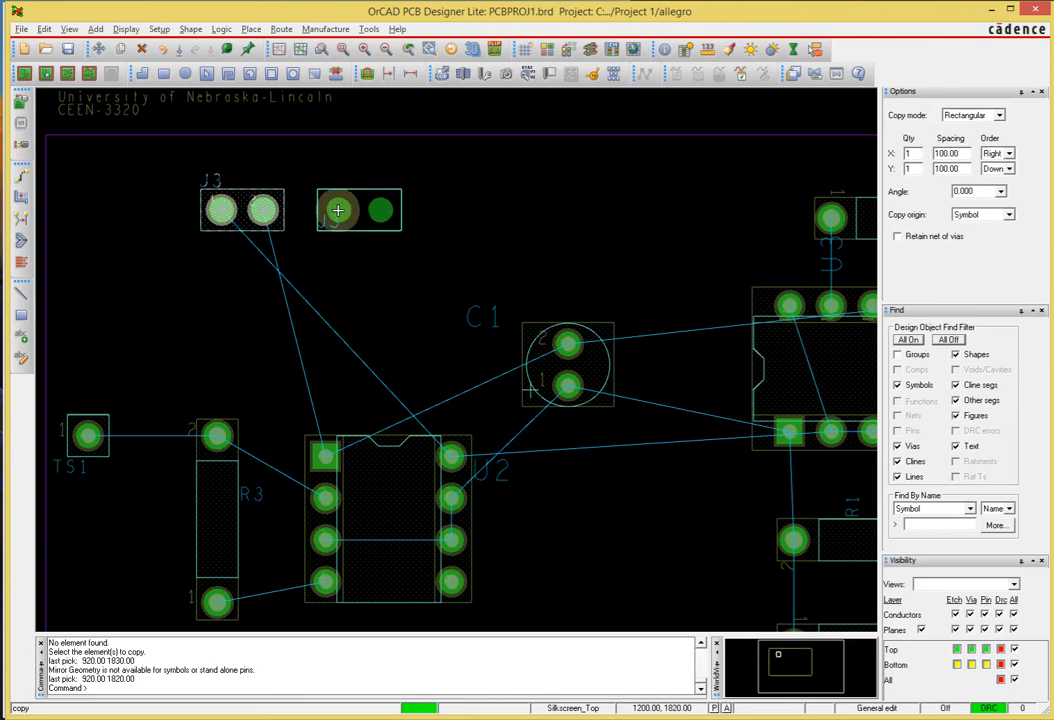
click(338, 210)
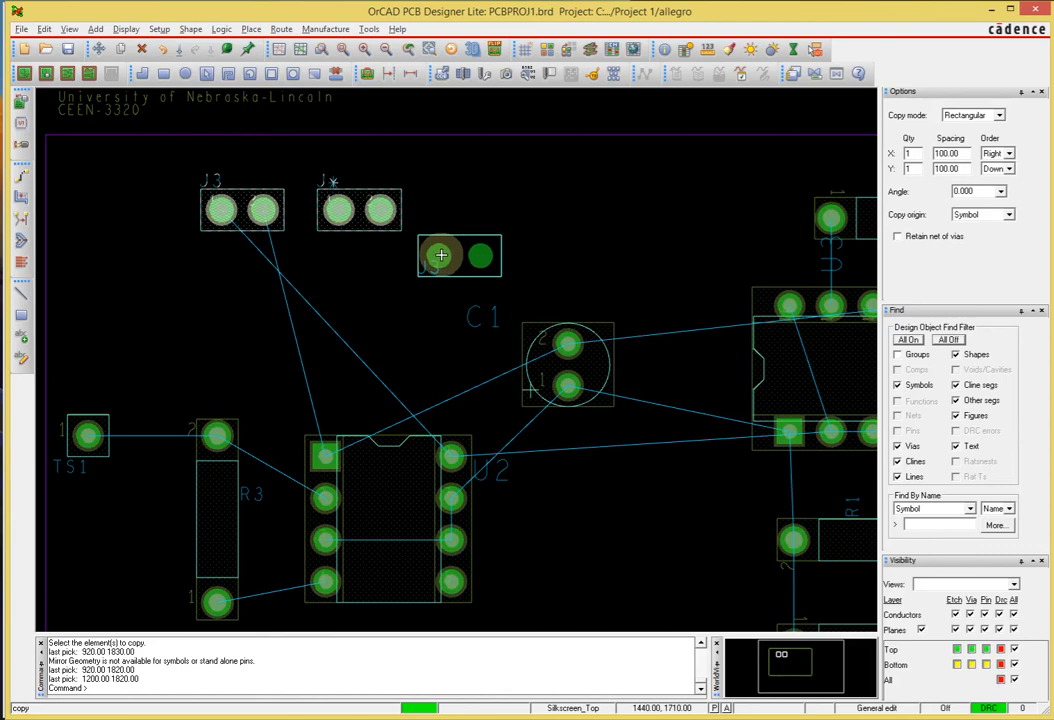
click(451, 213)
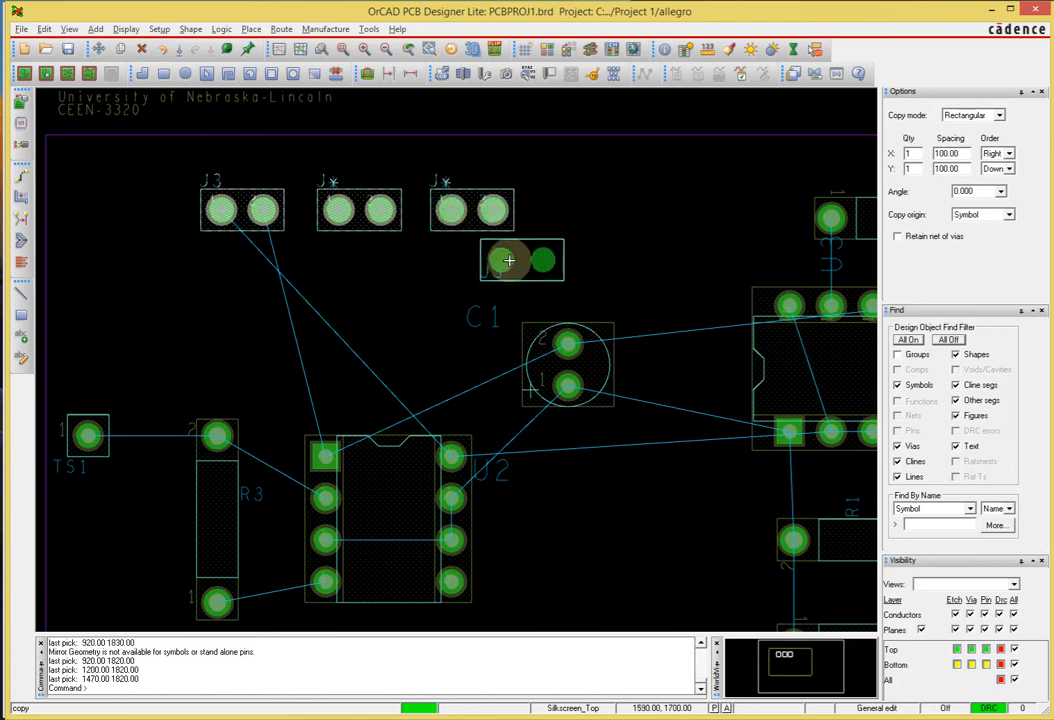
right_click(567, 240)
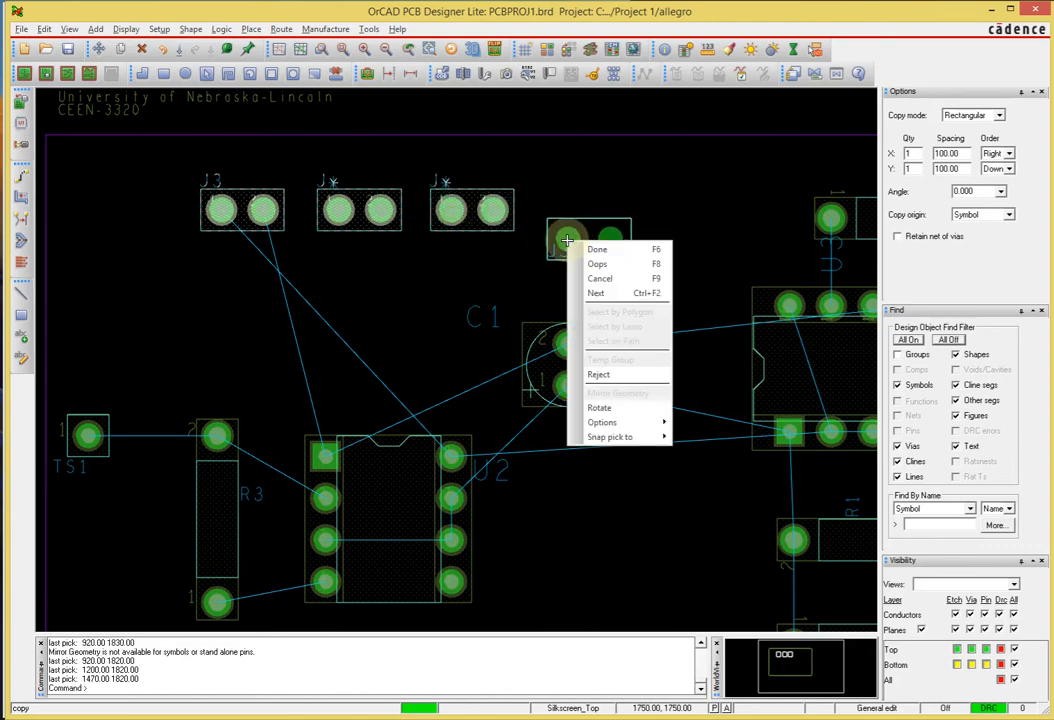
click(615, 279)
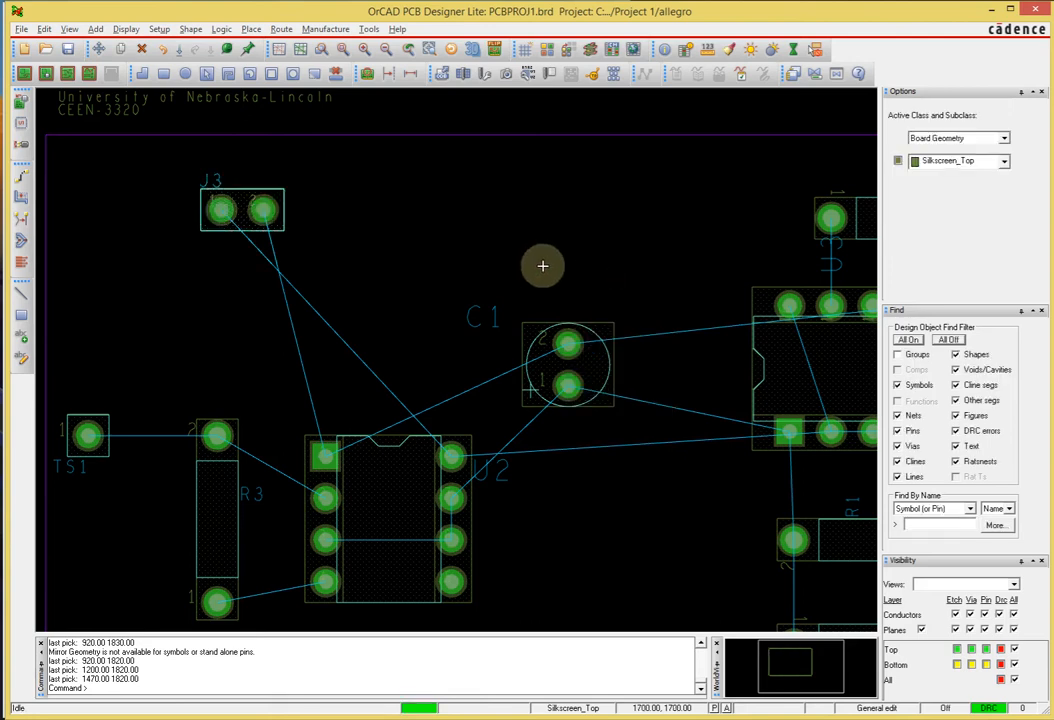
key(shift+F5)
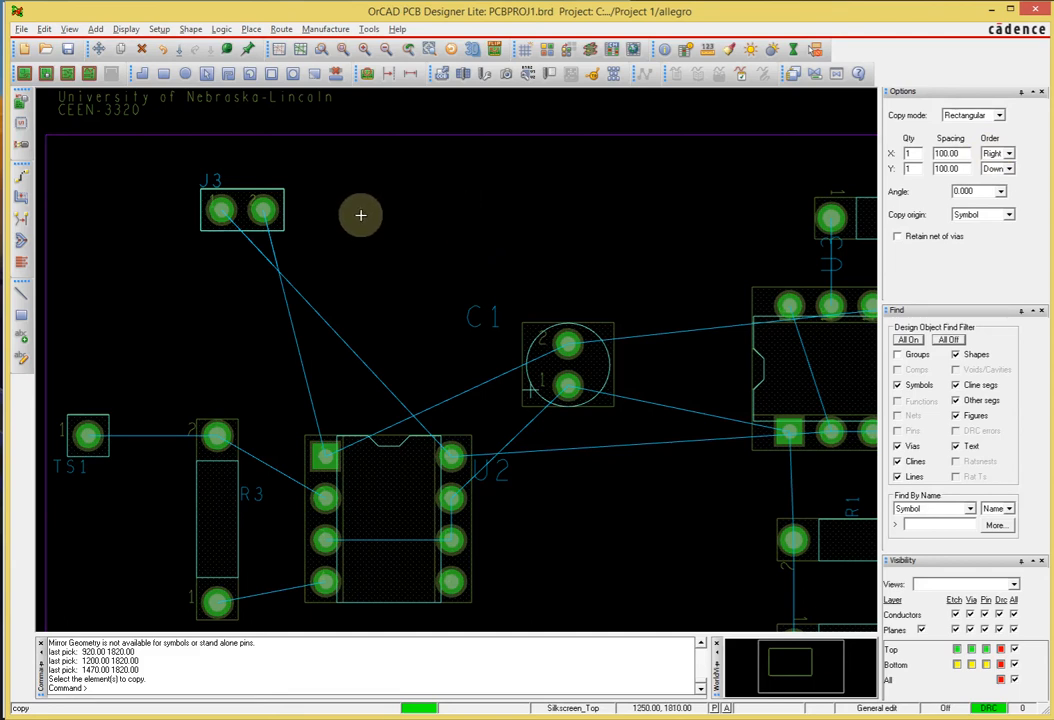
right_click(362, 218)
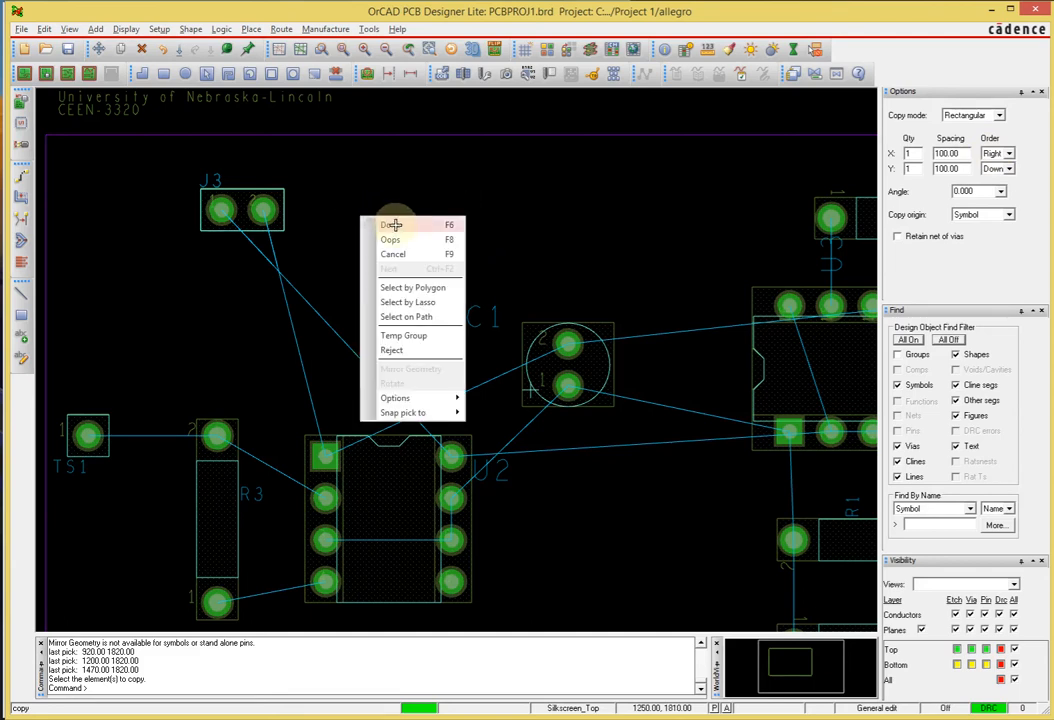
click(389, 224)
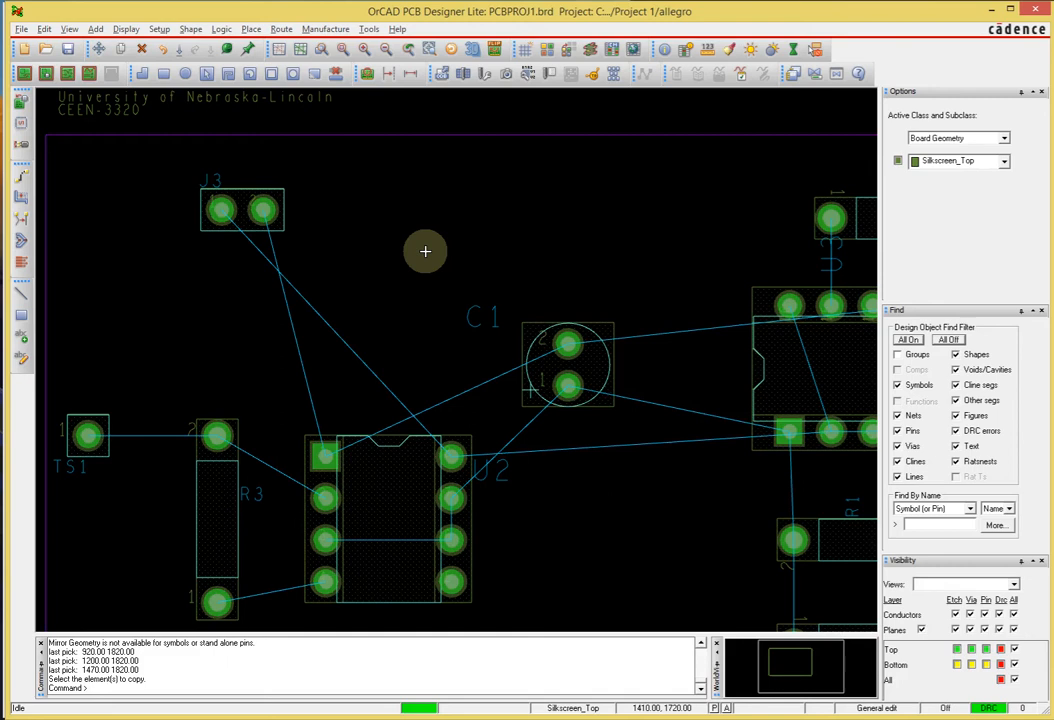
- Pick up header J3 with the Move command, spin it in 90-degree increments, and back out of the rotation and the move
key(shift+F6)
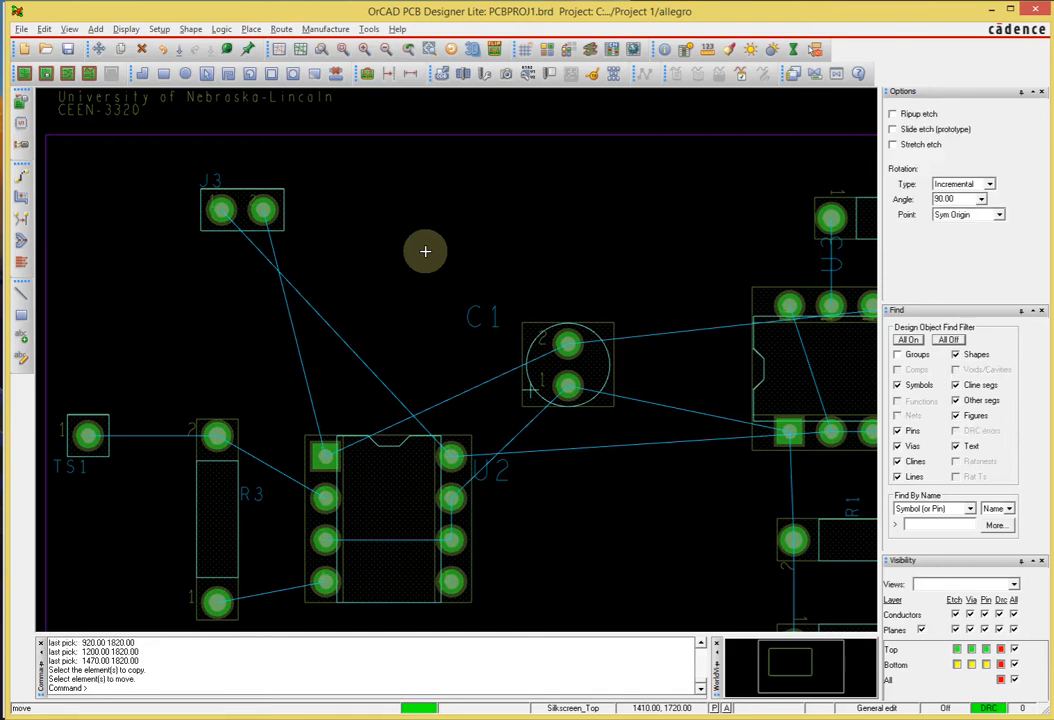
click(216, 211)
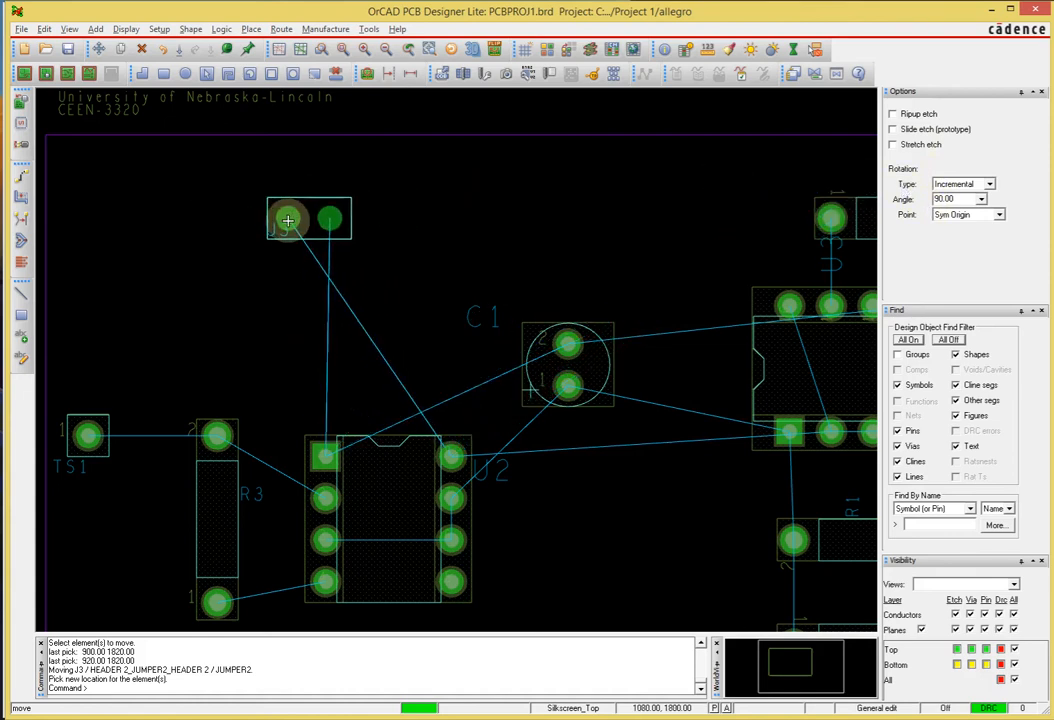
right_click(288, 220)
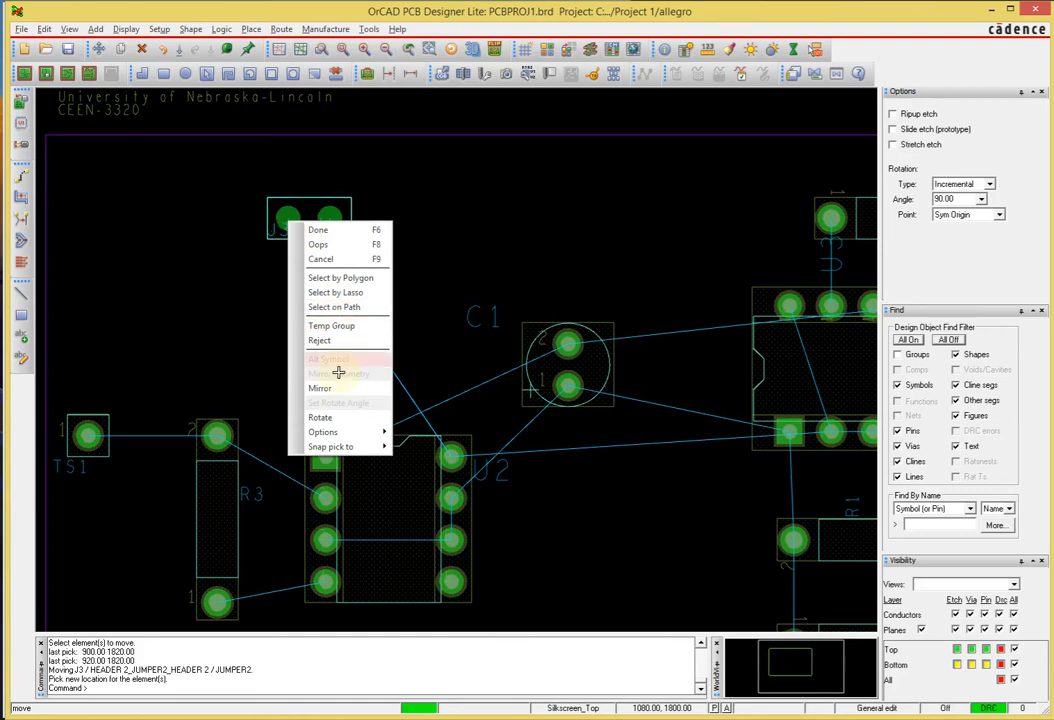
click(353, 419)
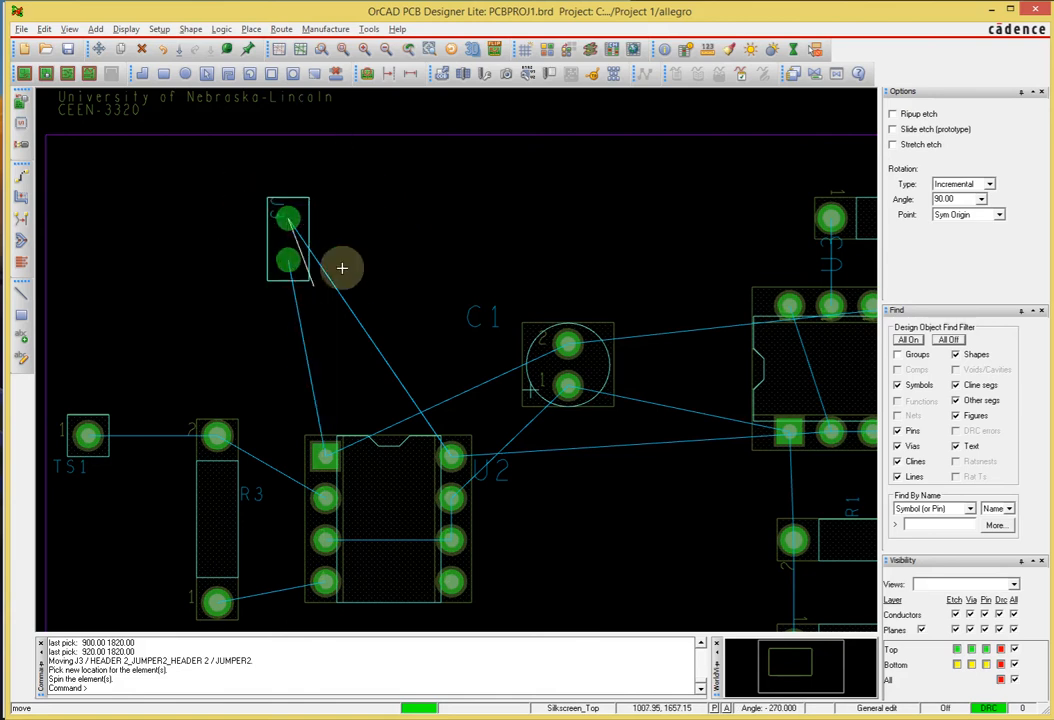
right_click(366, 219)
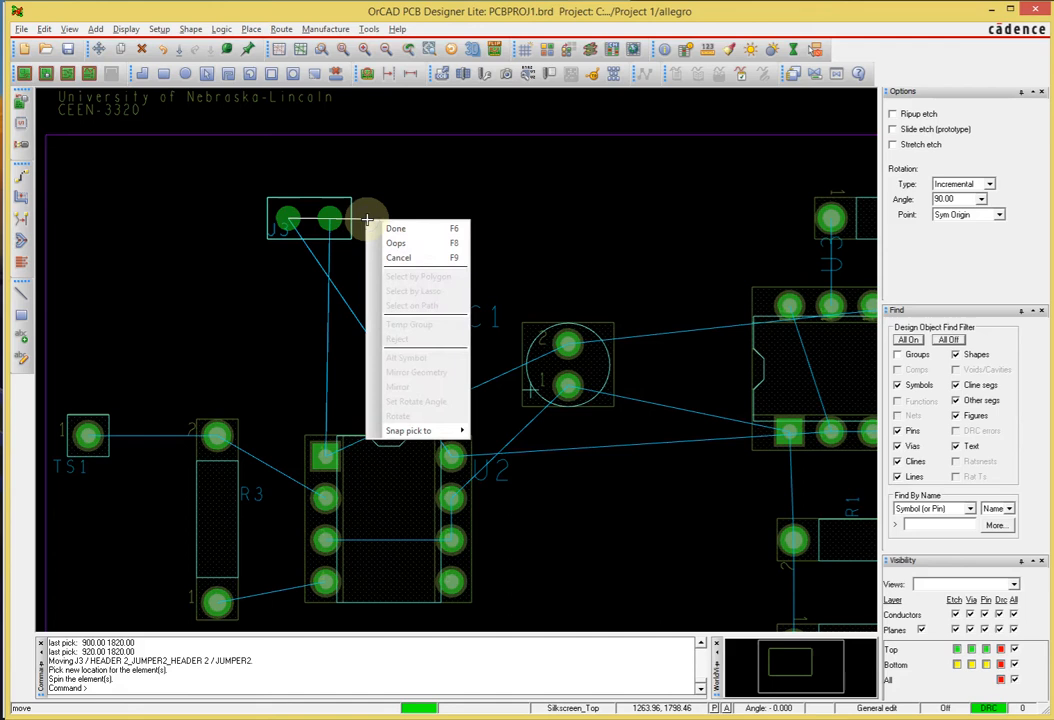
click(414, 242)
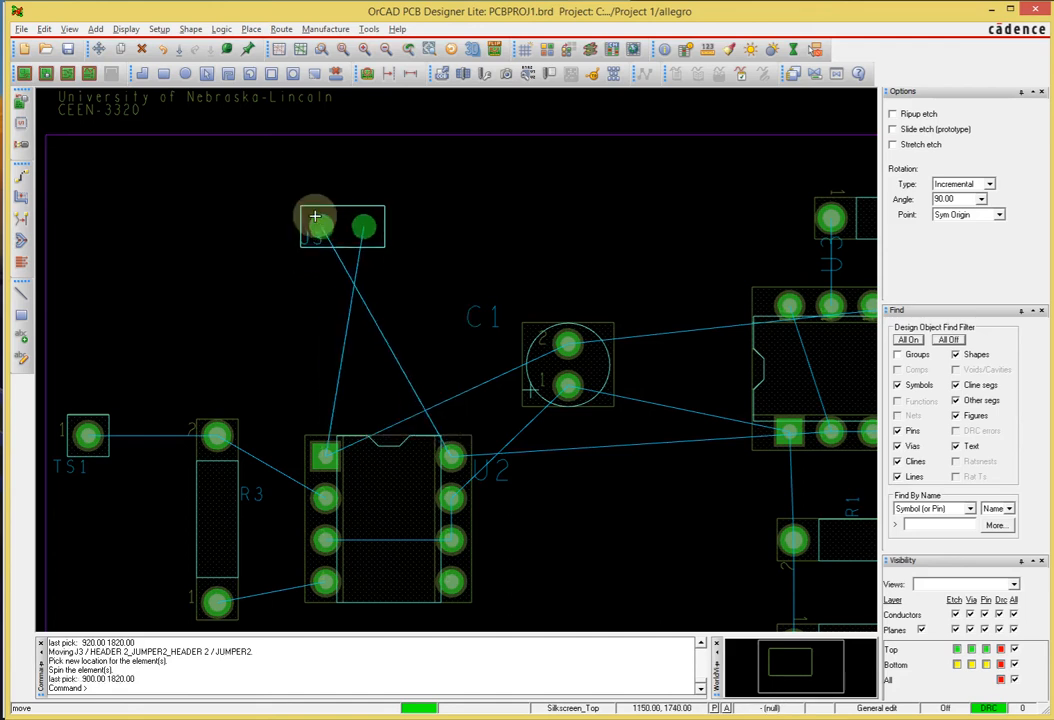
right_click(290, 220)
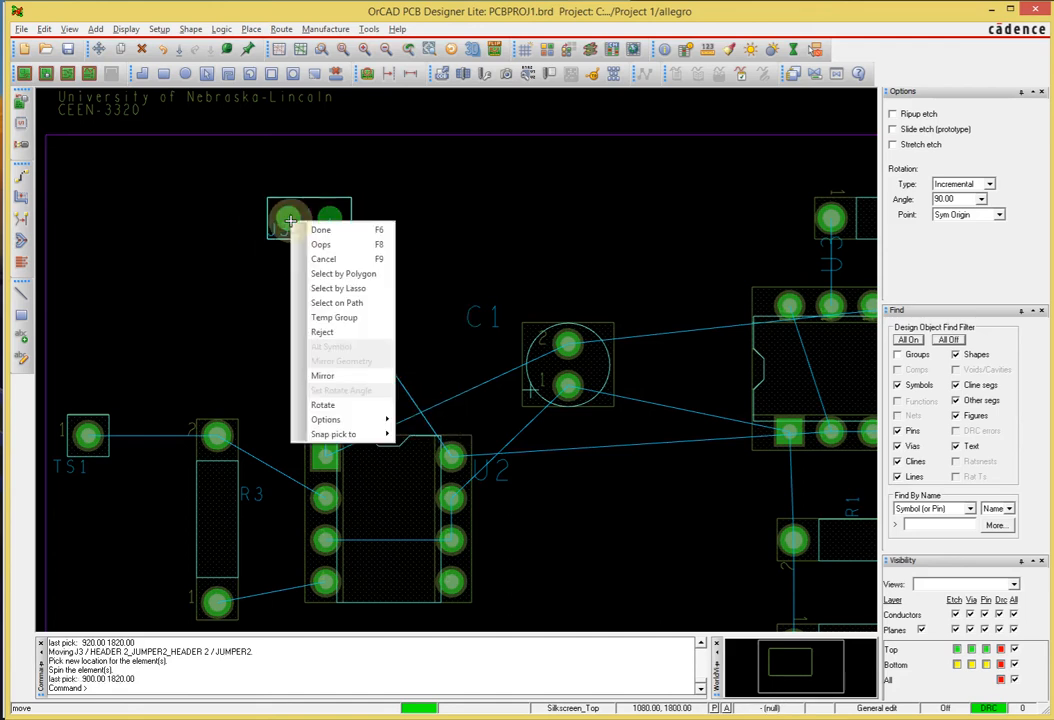
click(328, 240)
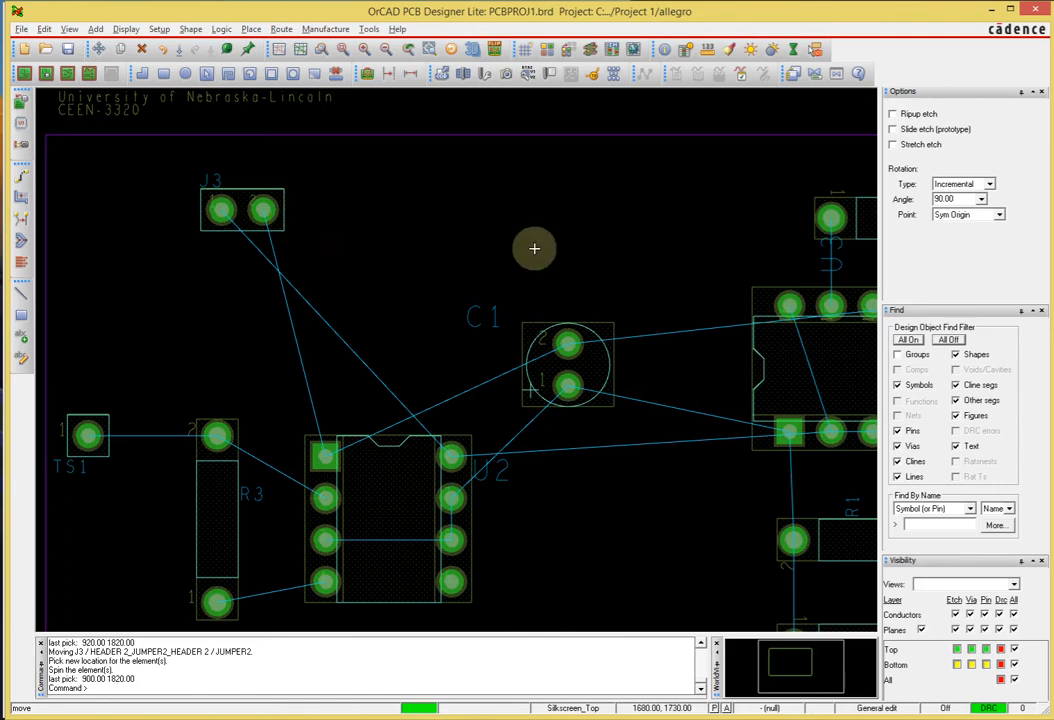
- Set the incremental rotation angle to 45 degrees and spin header J3 to 135 degrees during a move
click(981, 199)
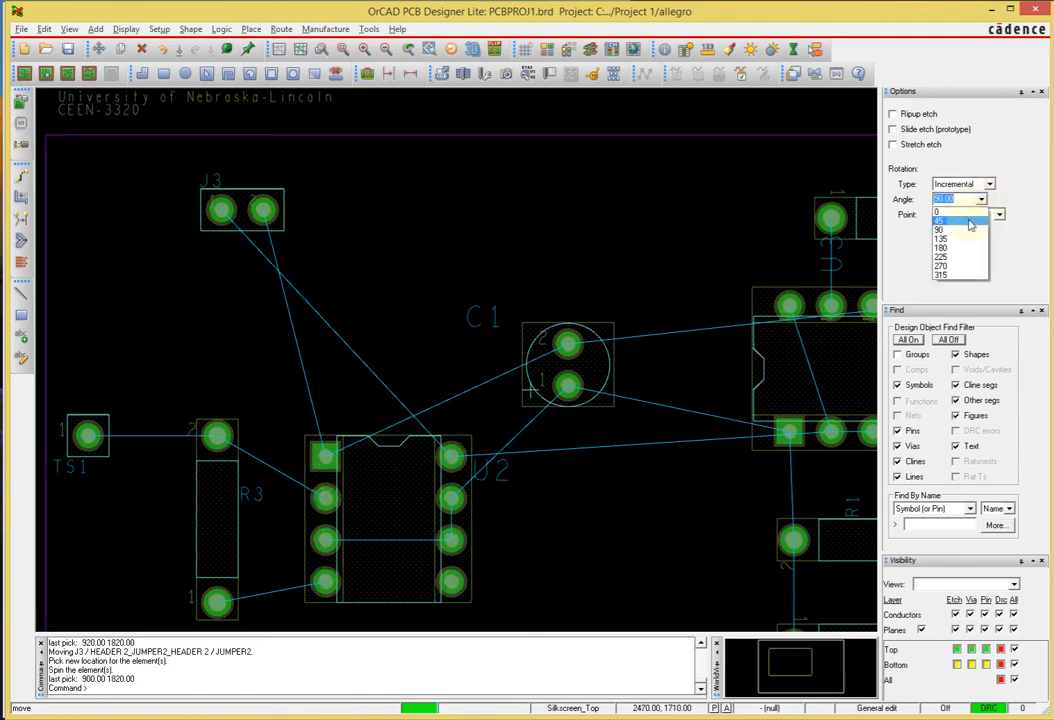
click(969, 223)
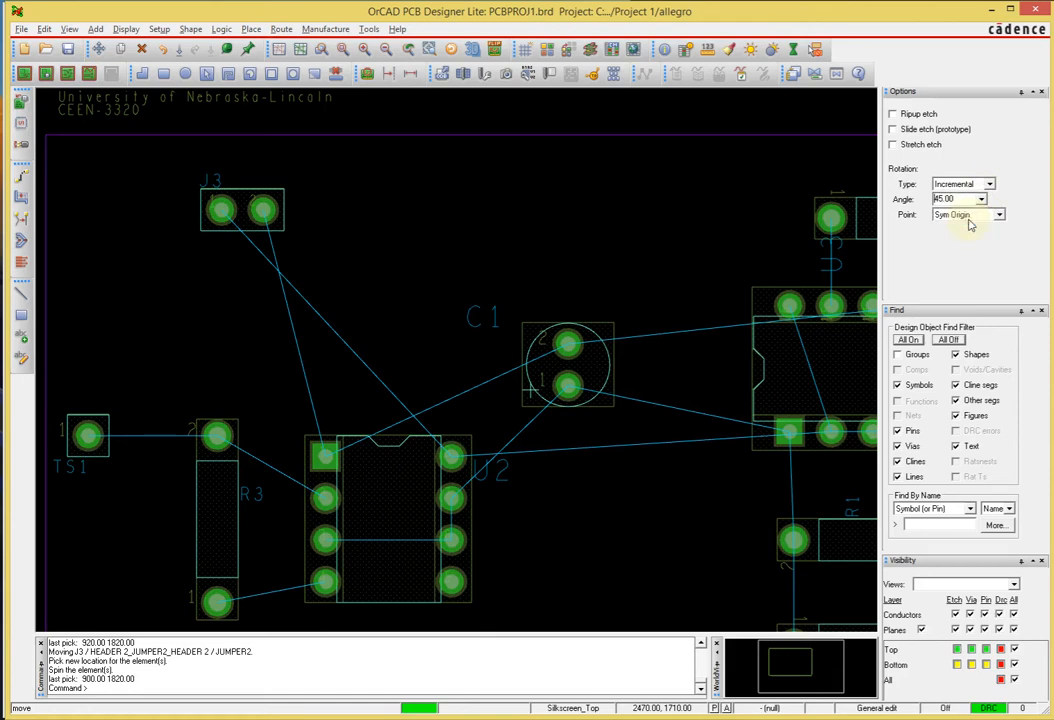
click(220, 210)
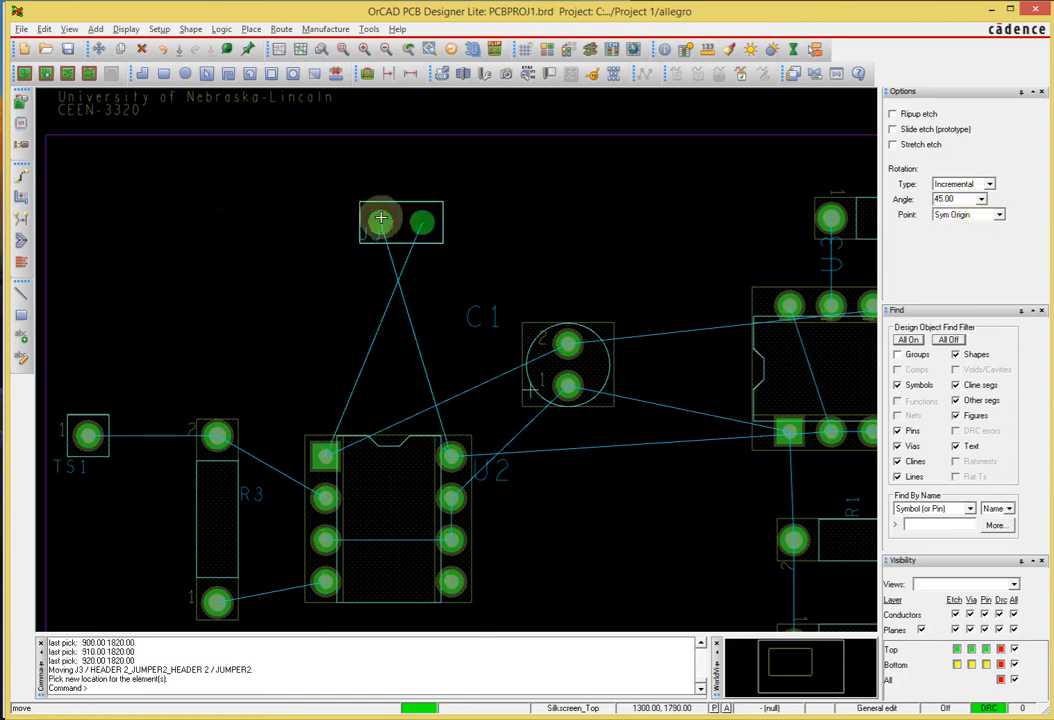
right_click(305, 236)
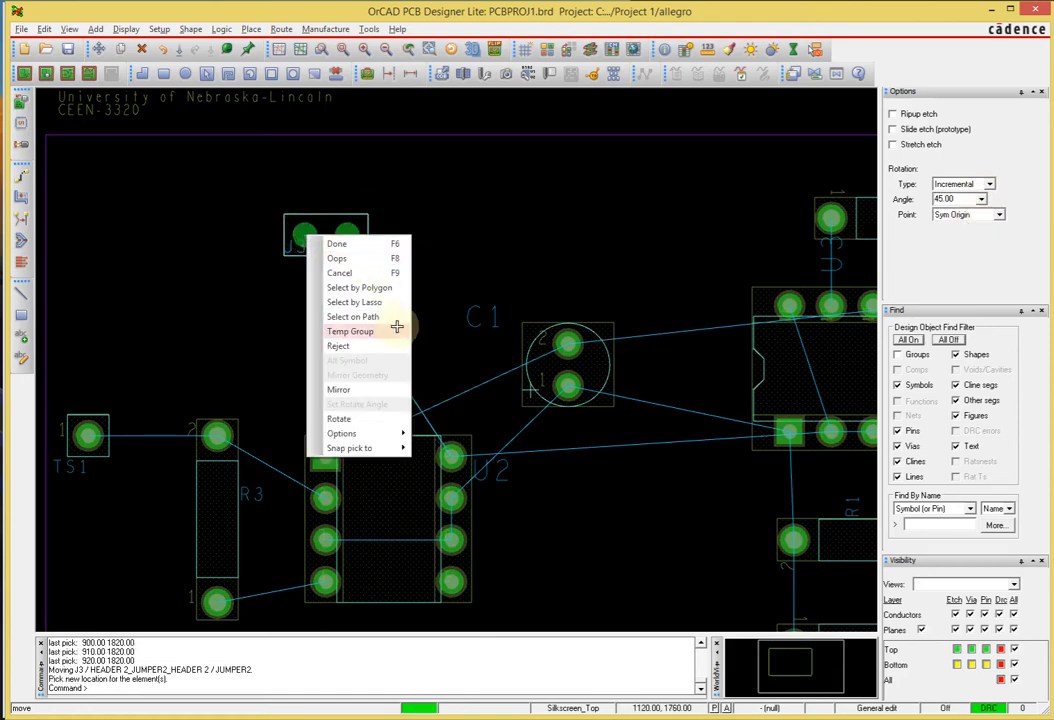
click(403, 419)
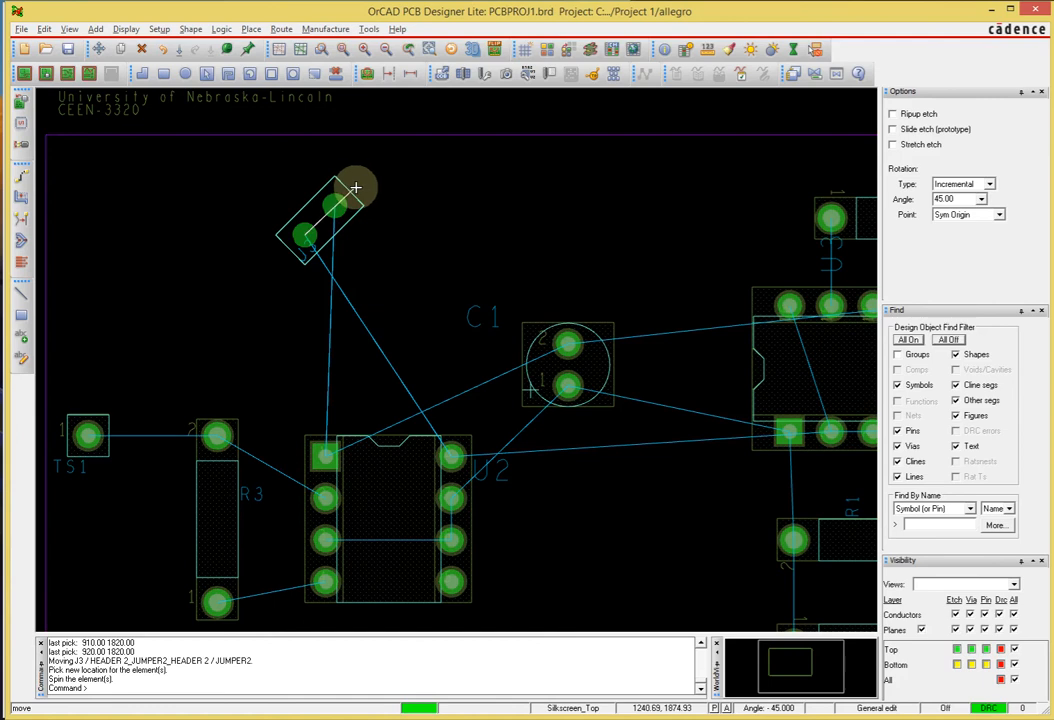
right_click(355, 187)
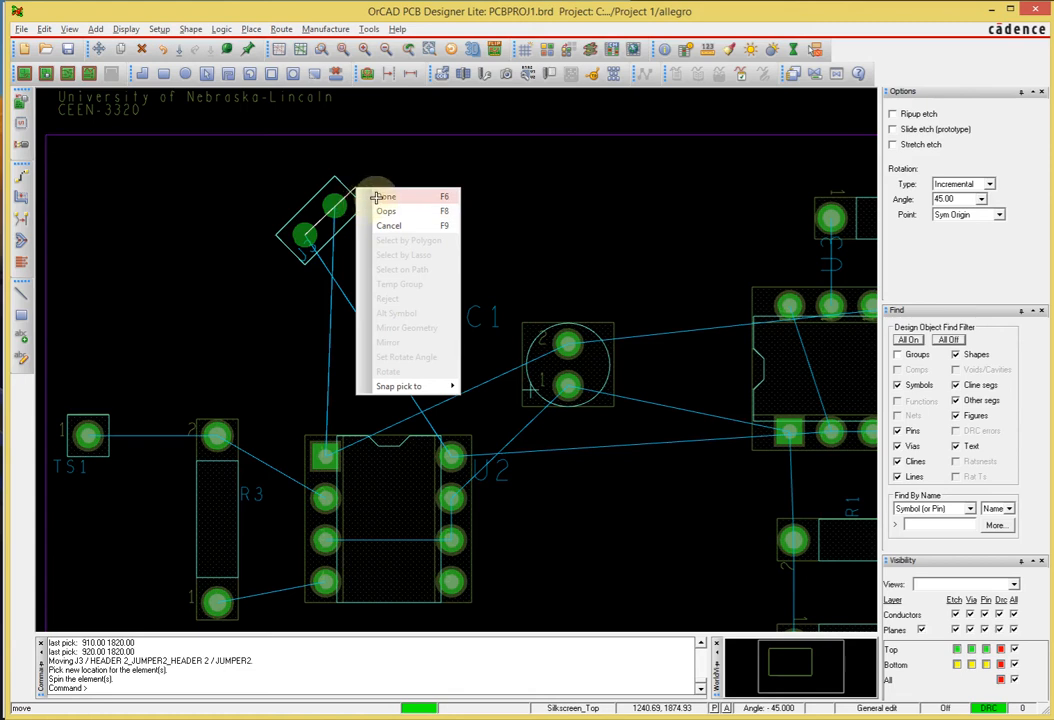
click(350, 222)
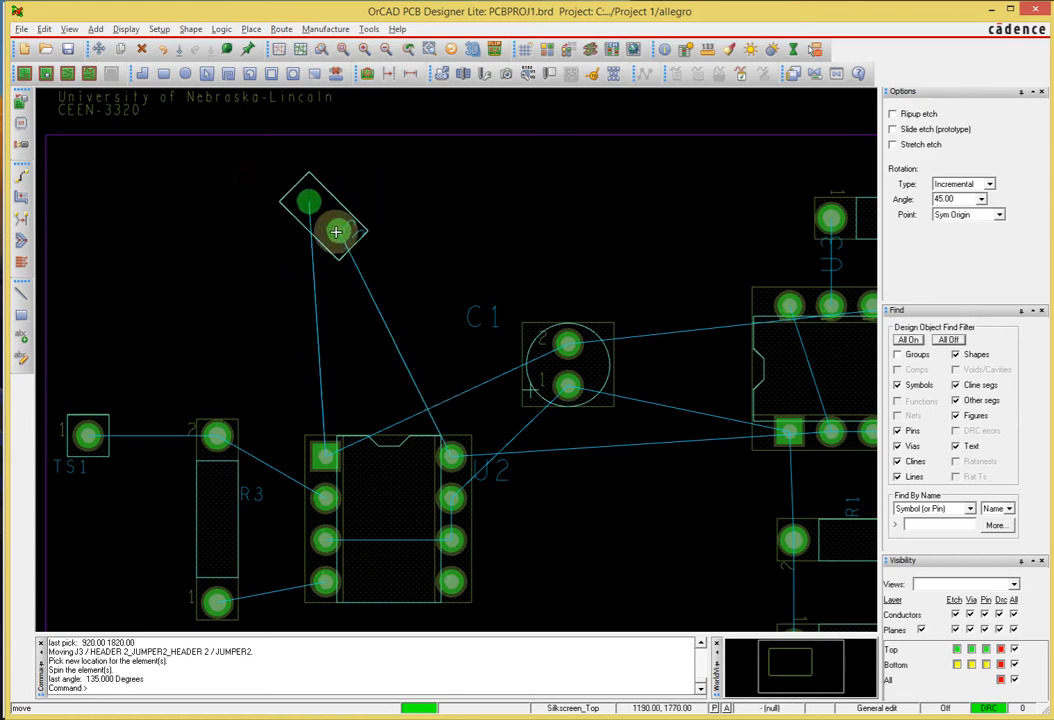
- Spin header J3 to 45 degrees, place it at 1120.00, 1750.00, and finish the Move command
right_click(308, 247)
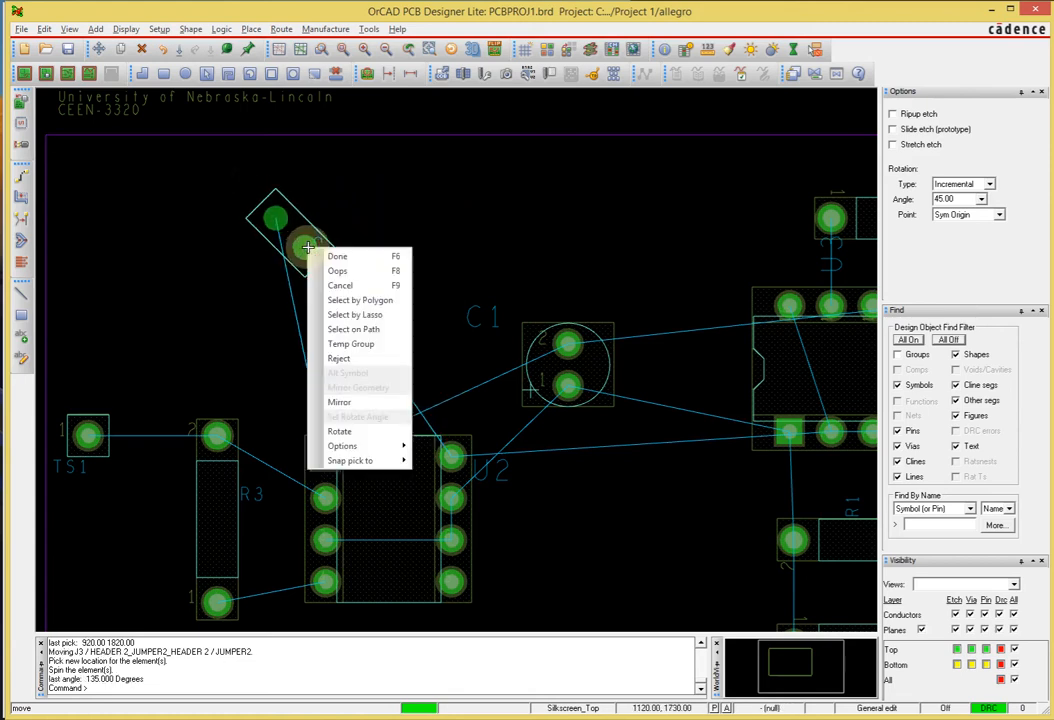
click(390, 429)
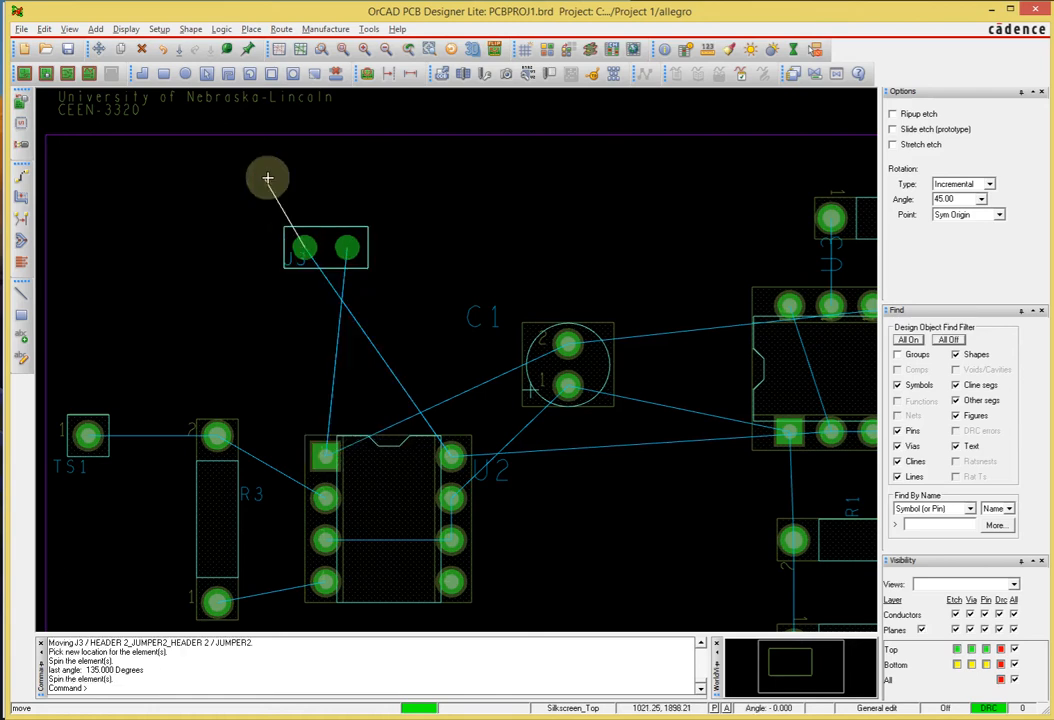
click(199, 237)
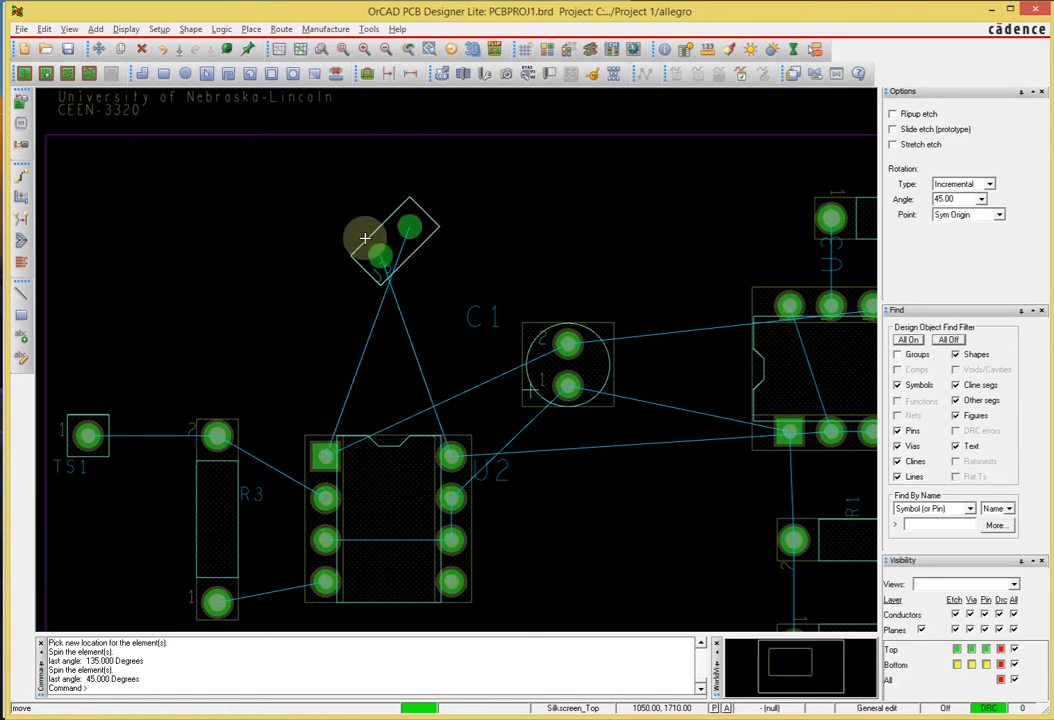
click(304, 240)
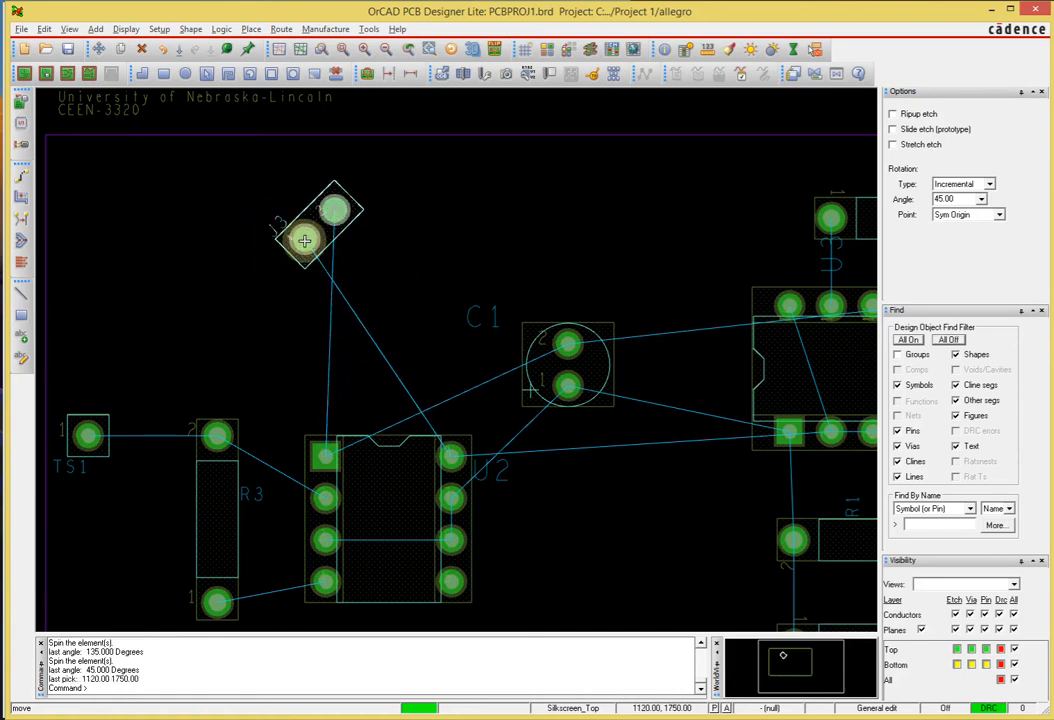
right_click(392, 209)
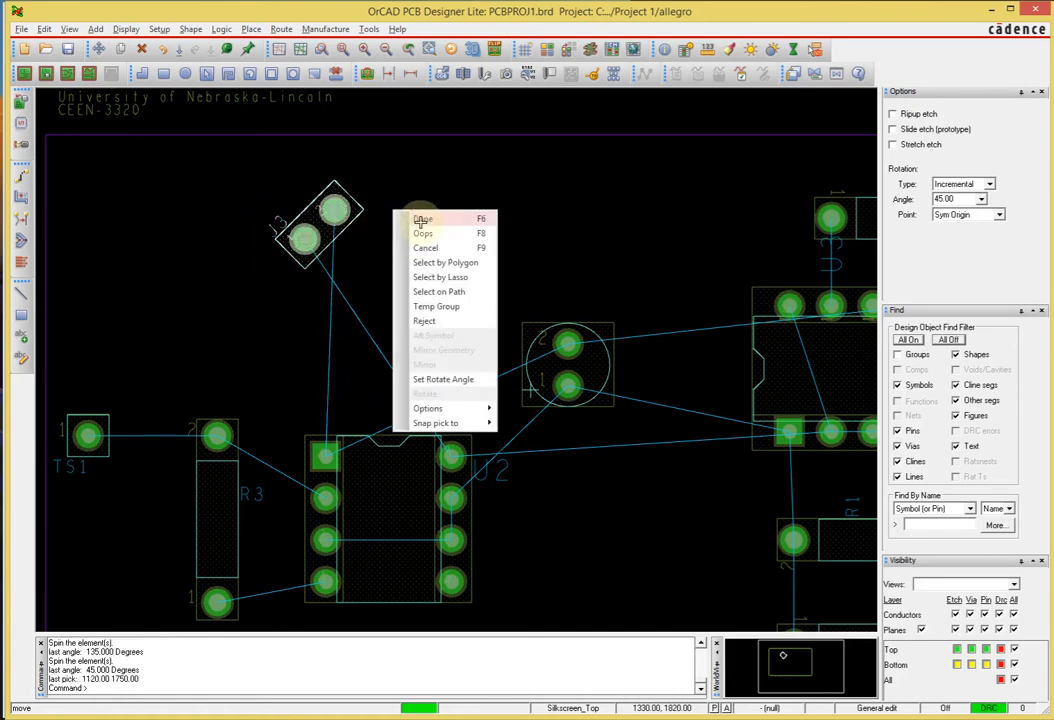
click(420, 219)
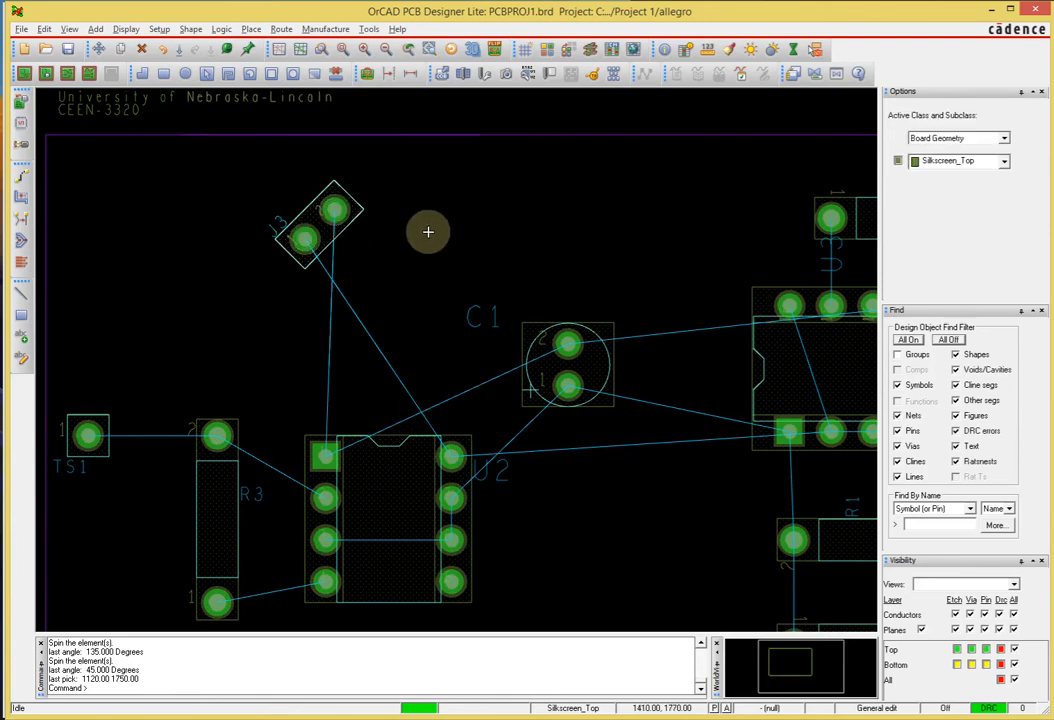
- Undo the move and rotation of header J3
key(ctrl+z)
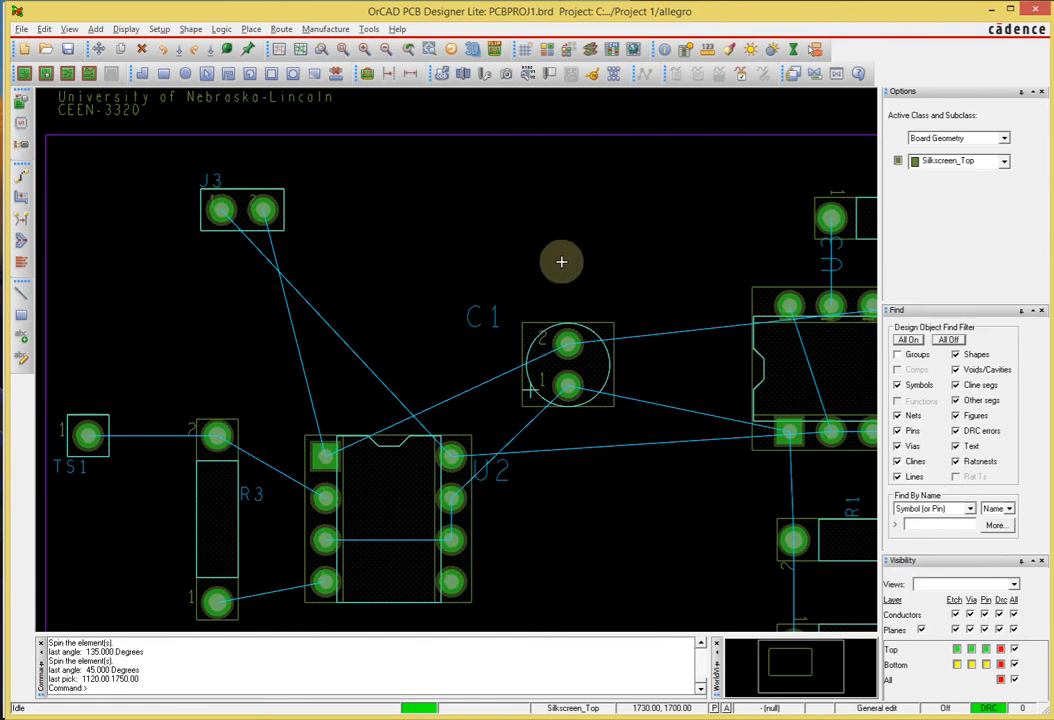
scroll(561, 262, down, 1)
middle_drag(713, 259, 710, 258)
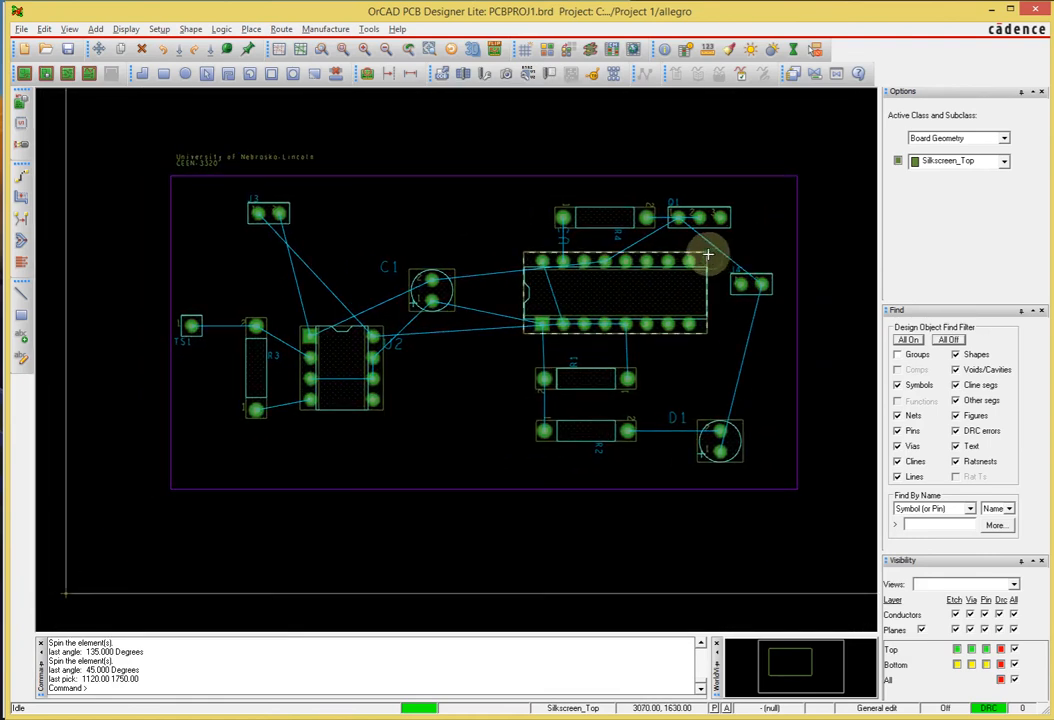
- Make the XY readout relative to the last pick and try it by picking empty points near the drawing origin
scroll(506, 303, down, 1)
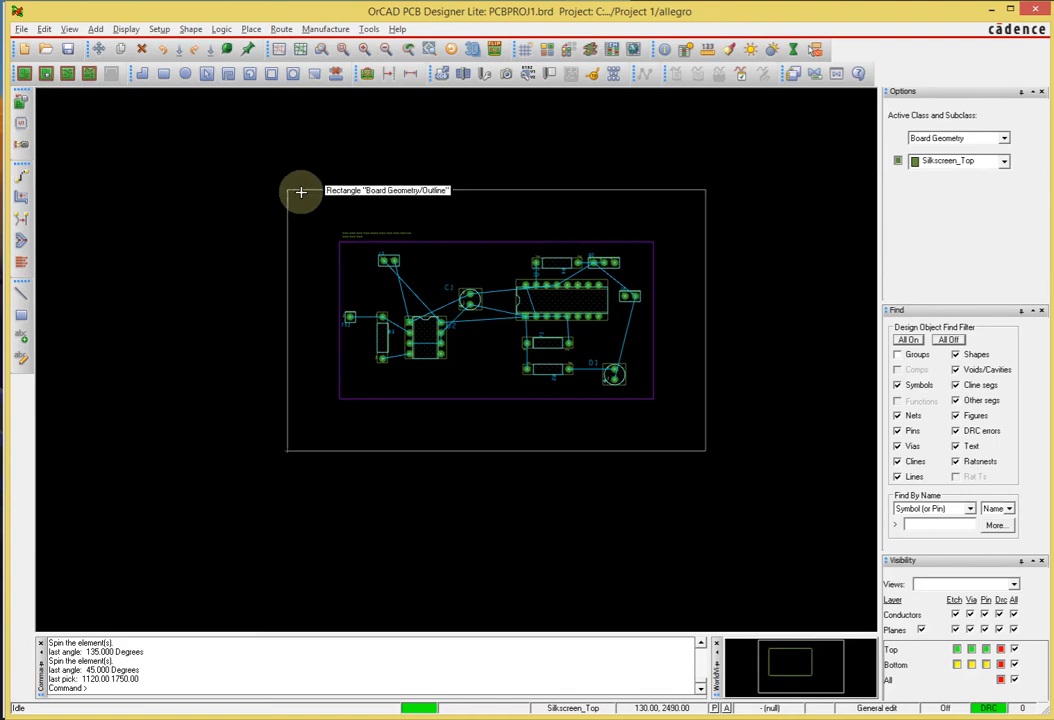
scroll(296, 191, up, 1)
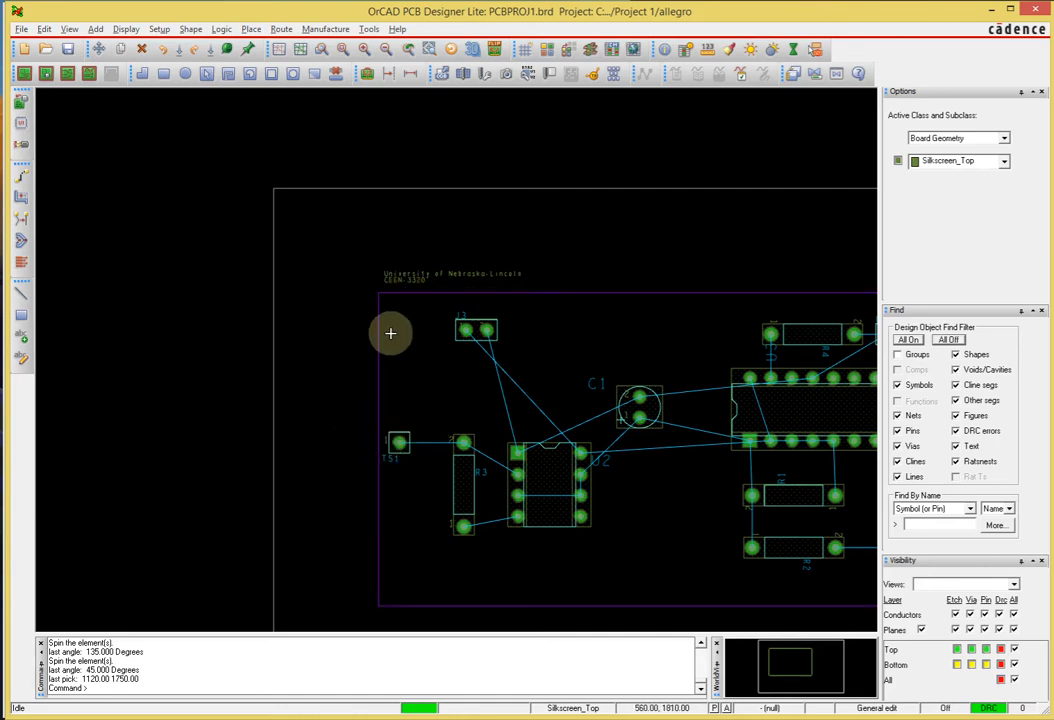
scroll(393, 342, down, 1)
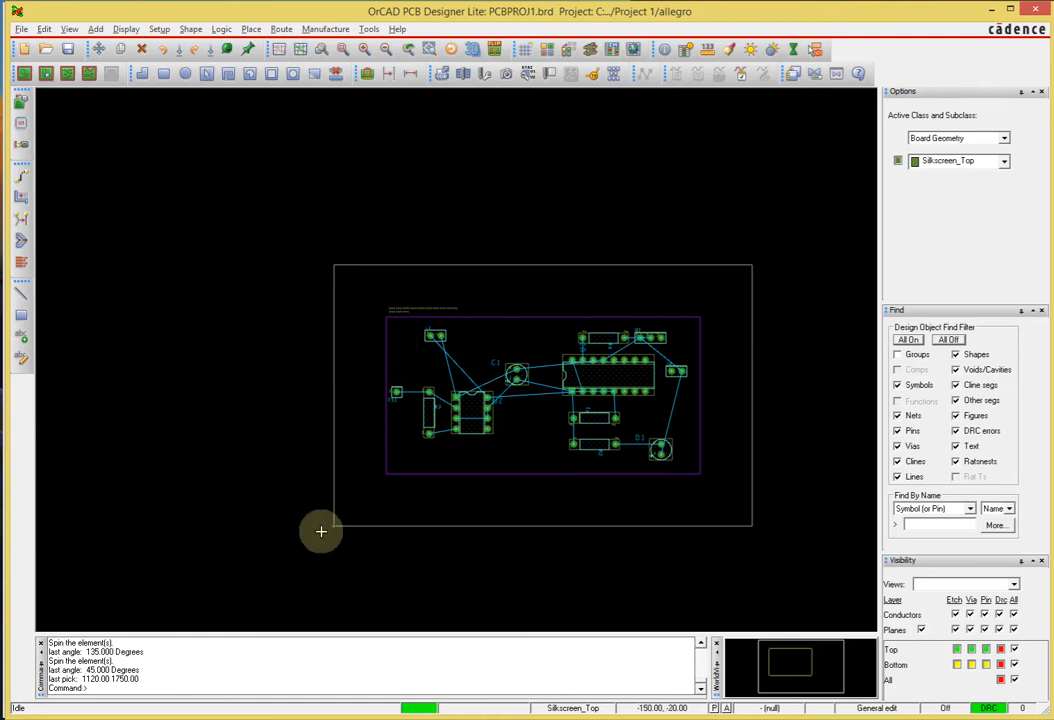
scroll(331, 546, up, 2)
scroll(331, 546, up, 3)
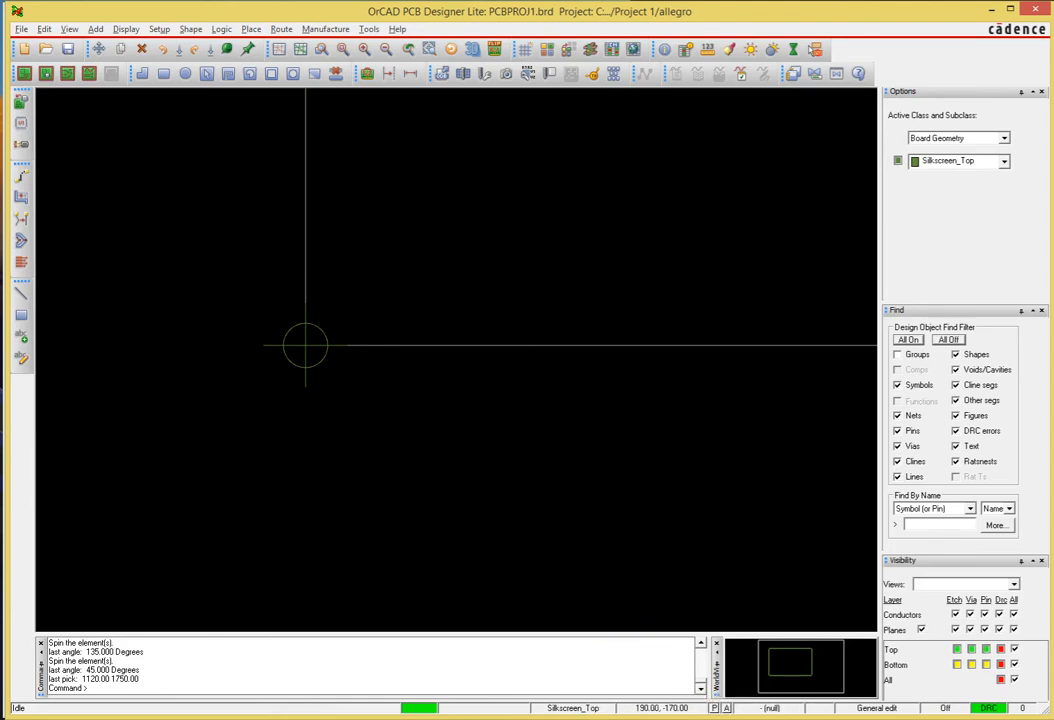
click(727, 708)
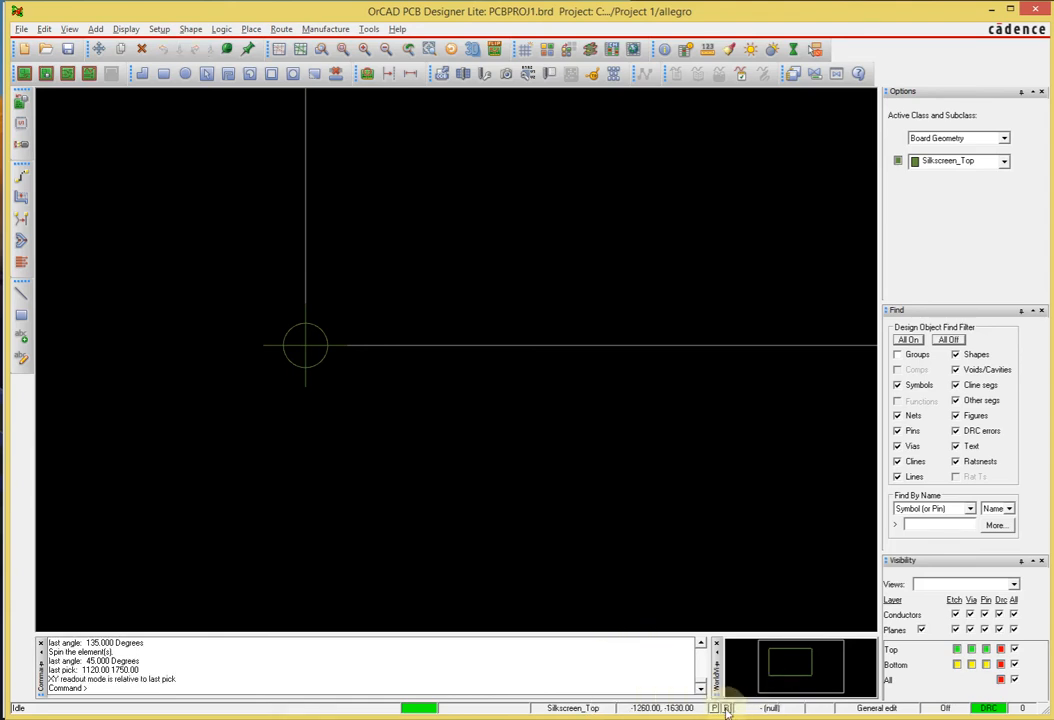
click(382, 396)
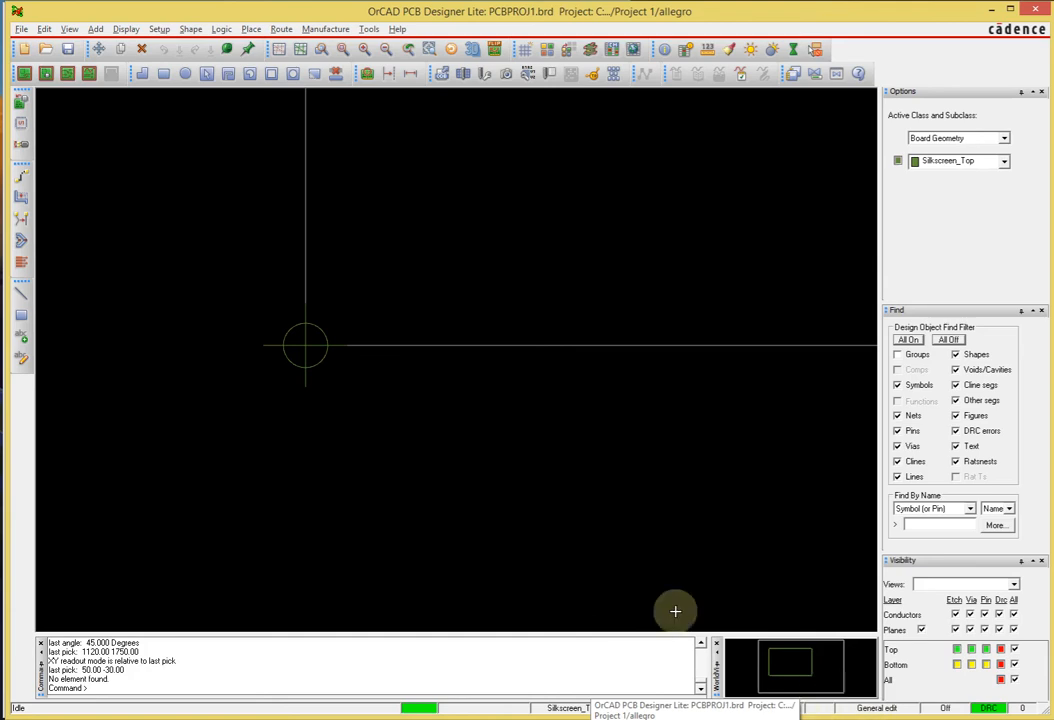
click(614, 562)
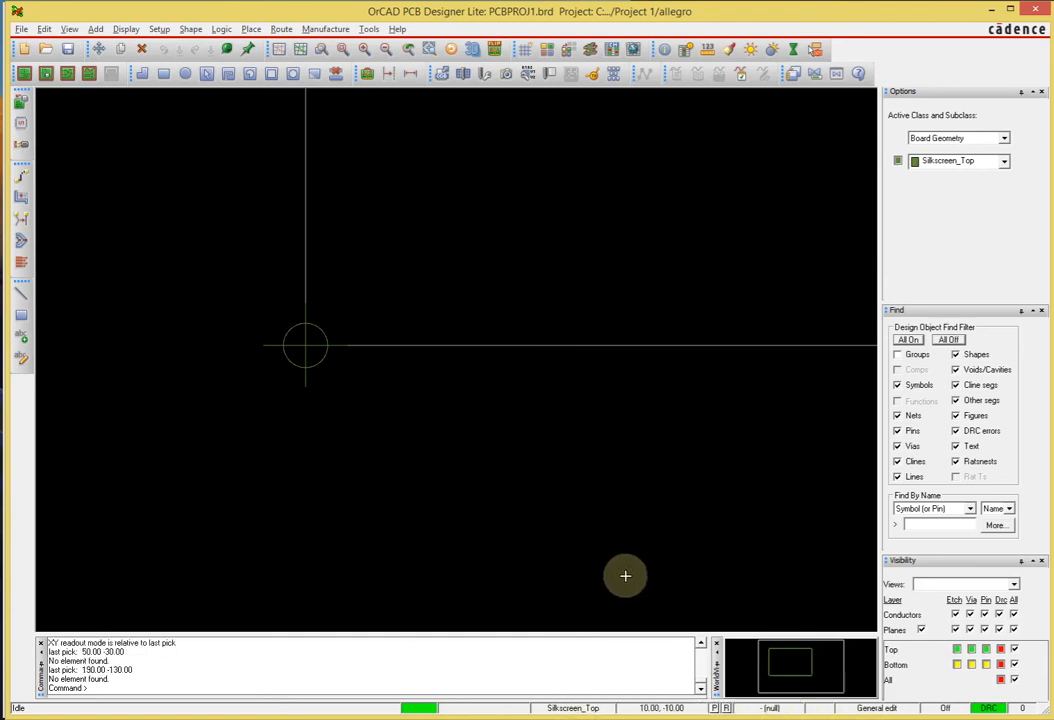
click(592, 525)
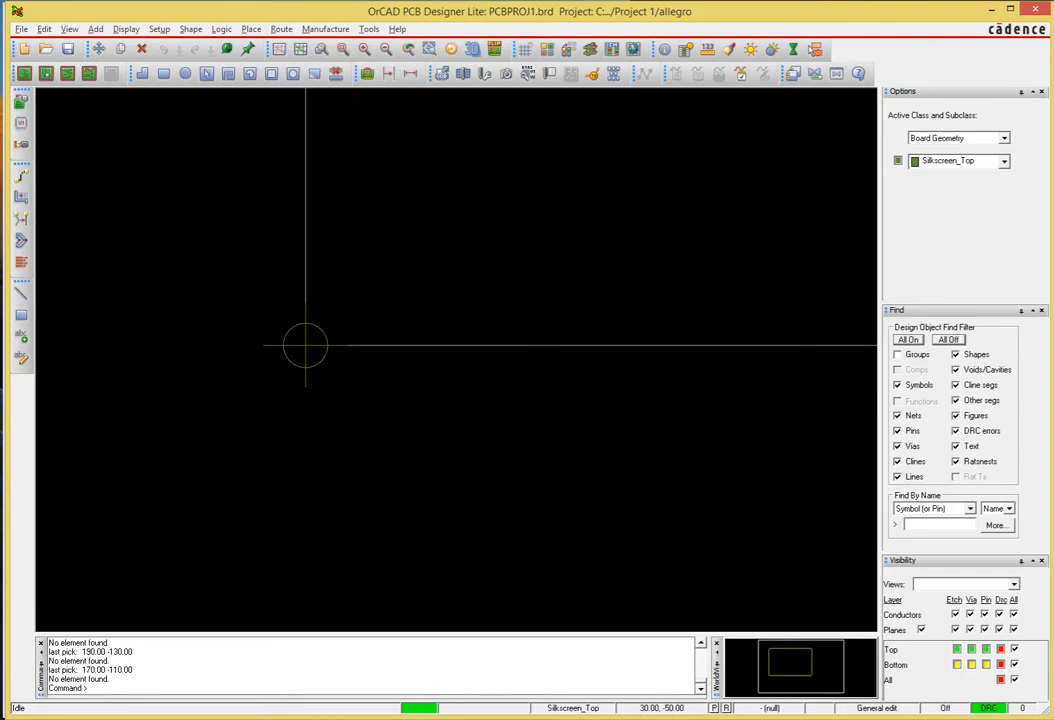
- Pick further empty points around the origin in relative mode and return the XY readout to absolute
click(599, 513)
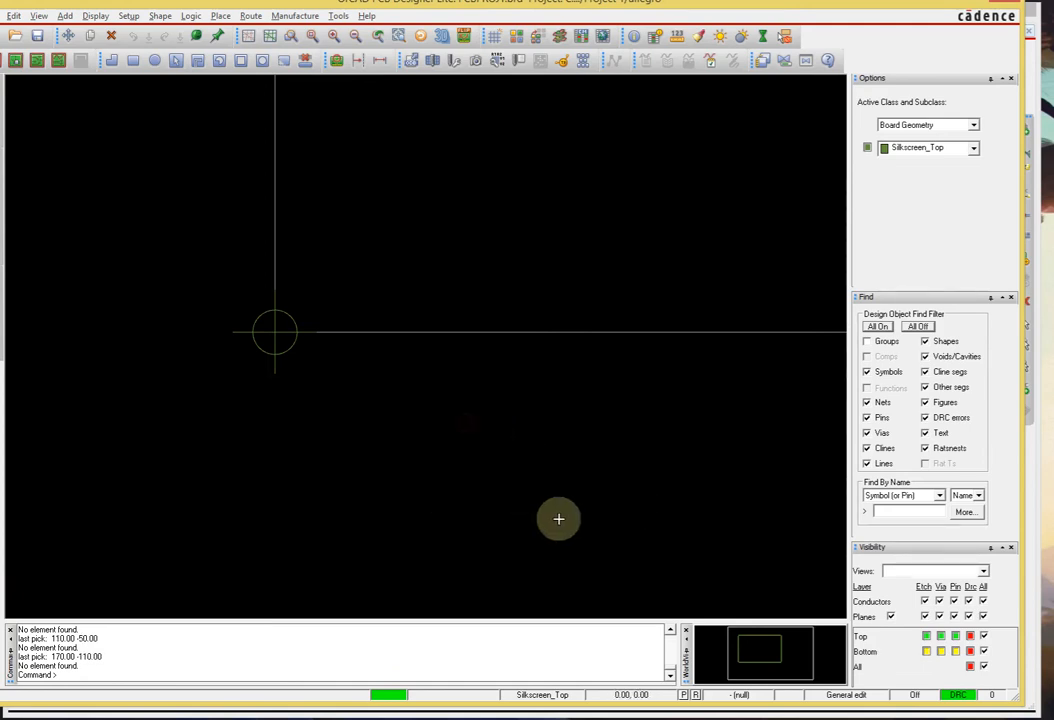
click(631, 452)
click(431, 478)
click(431, 510)
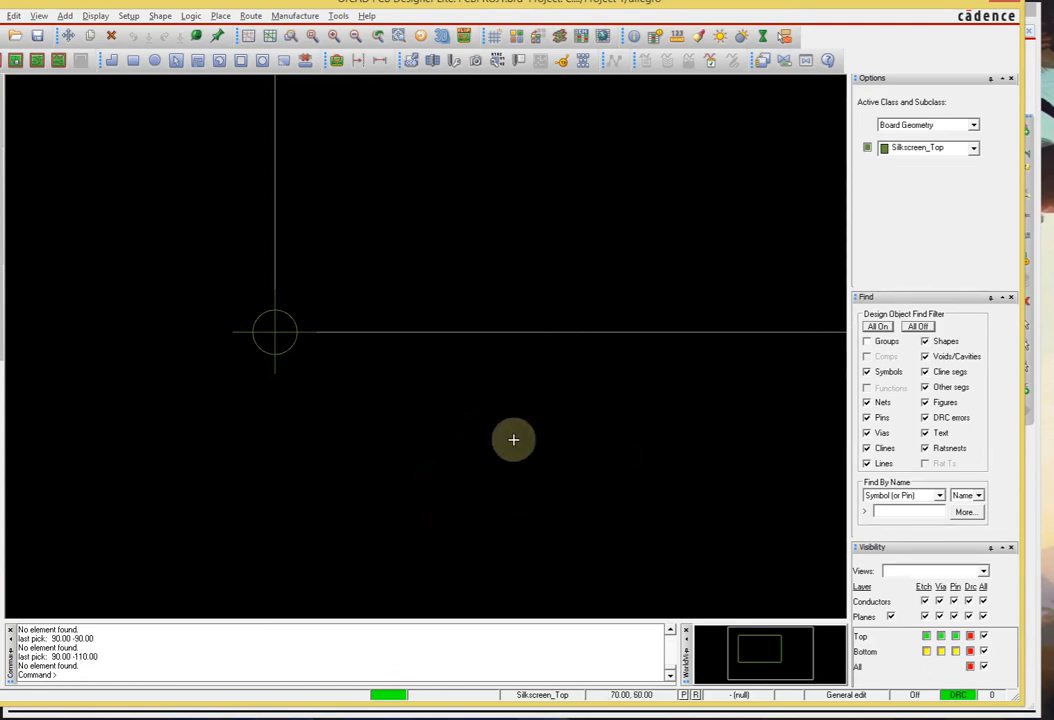
click(462, 482)
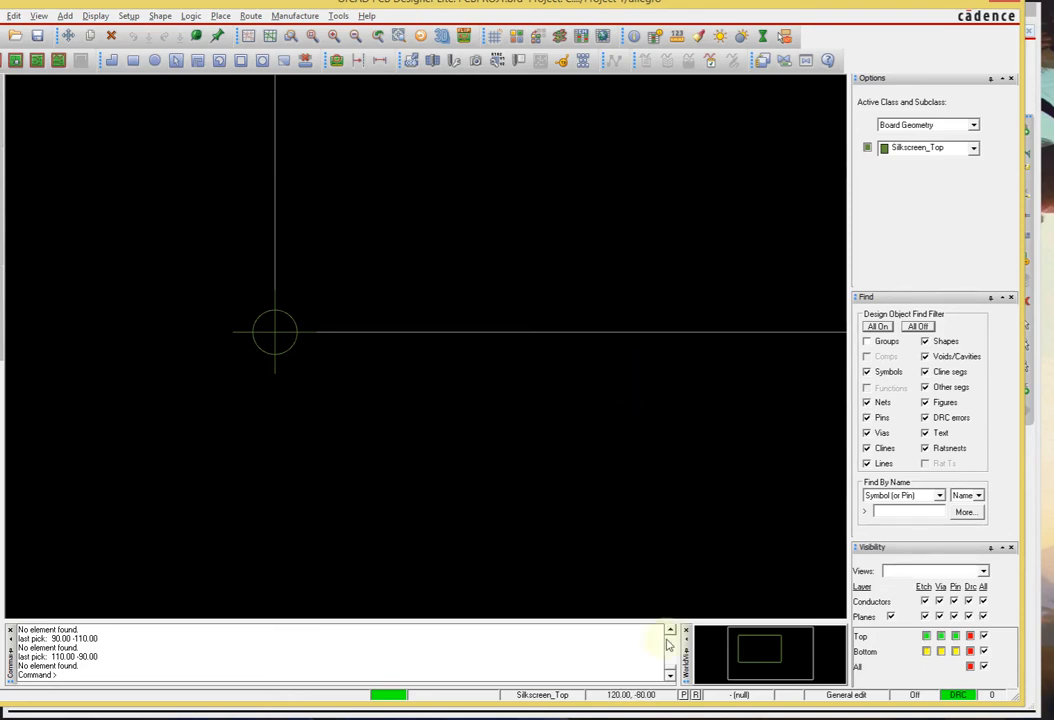
click(695, 694)
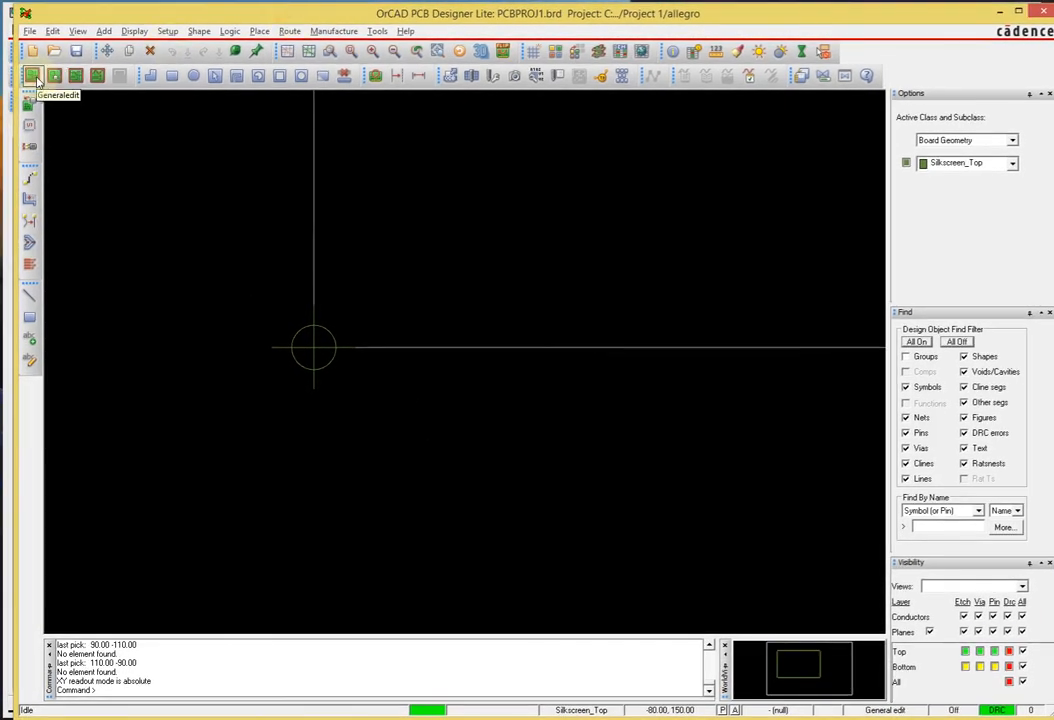
click(37, 80)
right_click(440, 224)
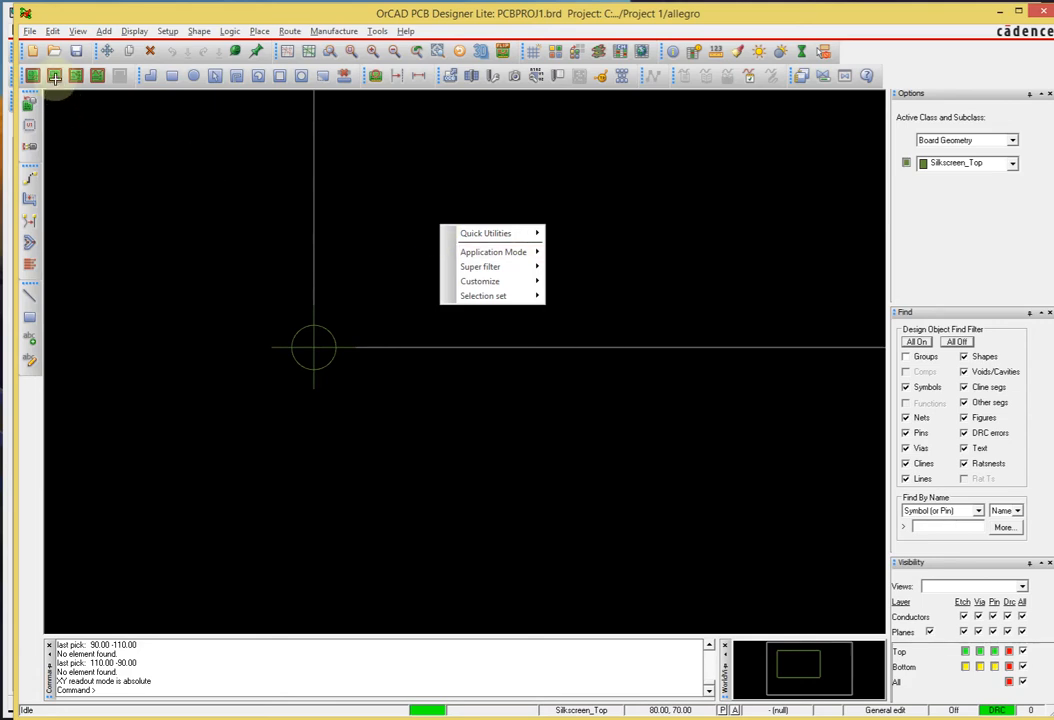
click(172, 14)
right_click(445, 226)
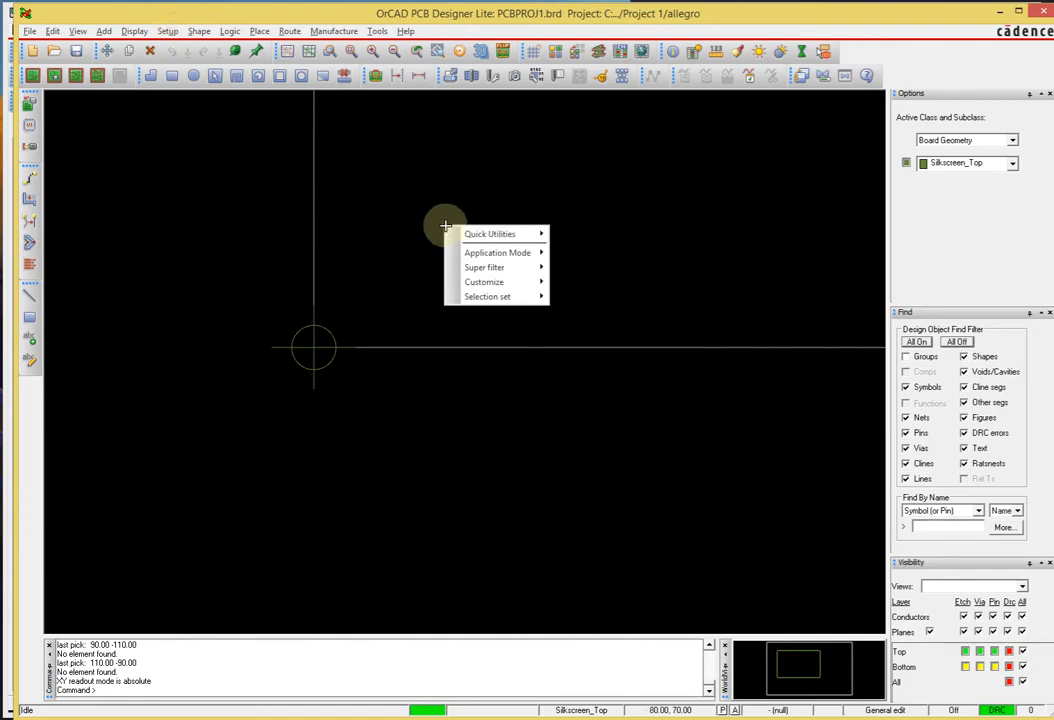
click(300, 7)
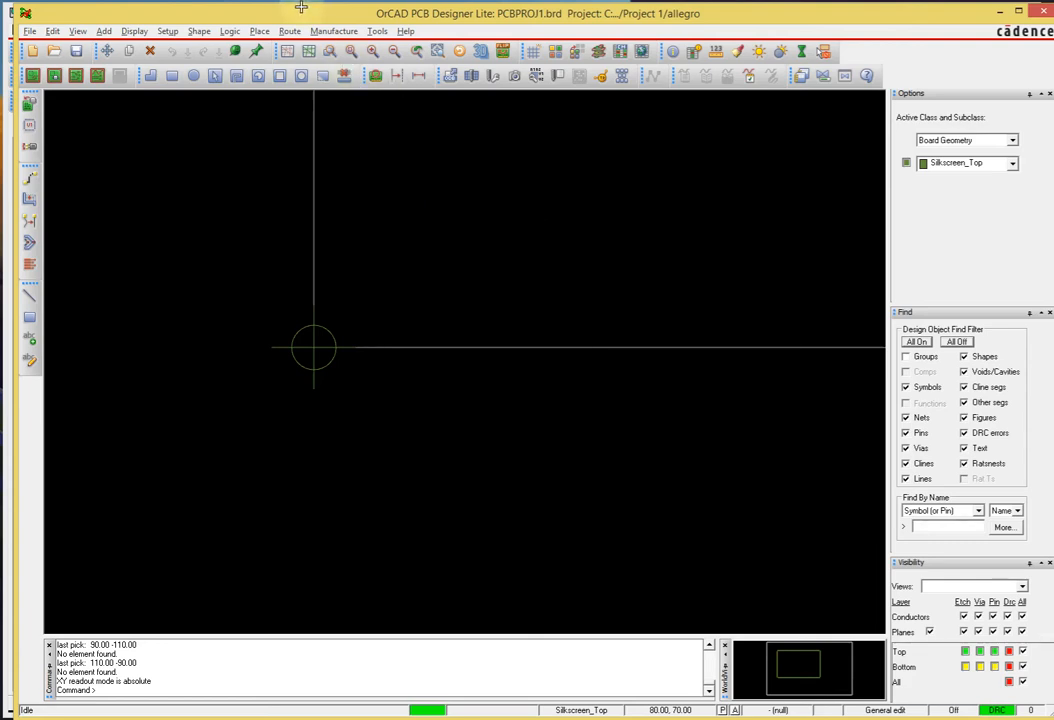
right_click(460, 209)
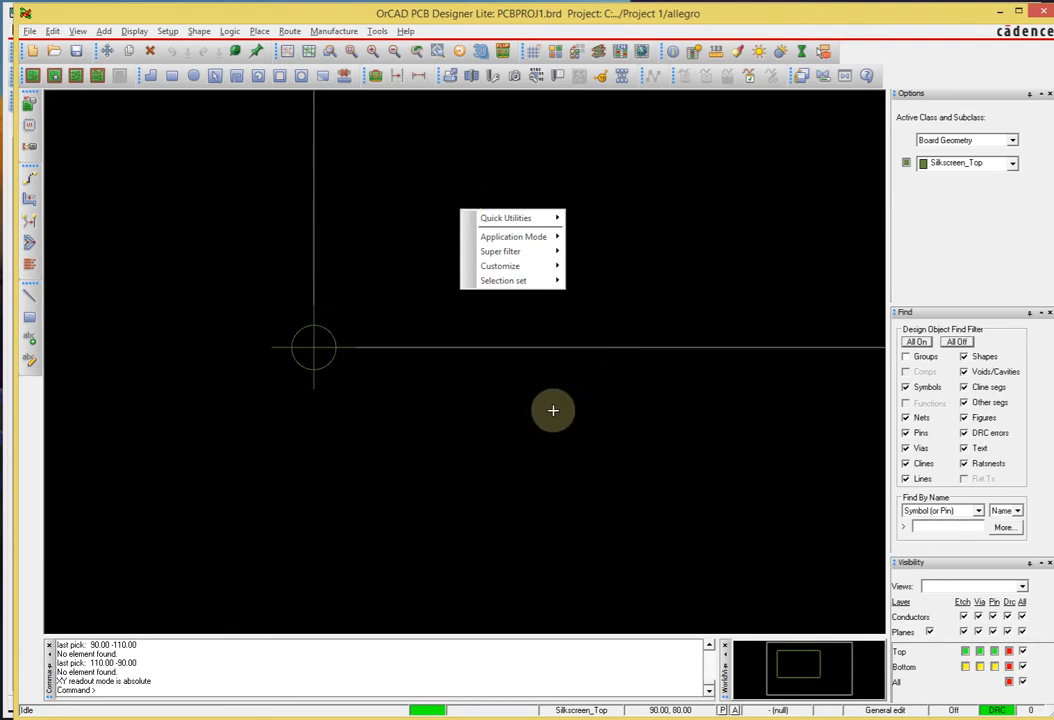
click(32, 77)
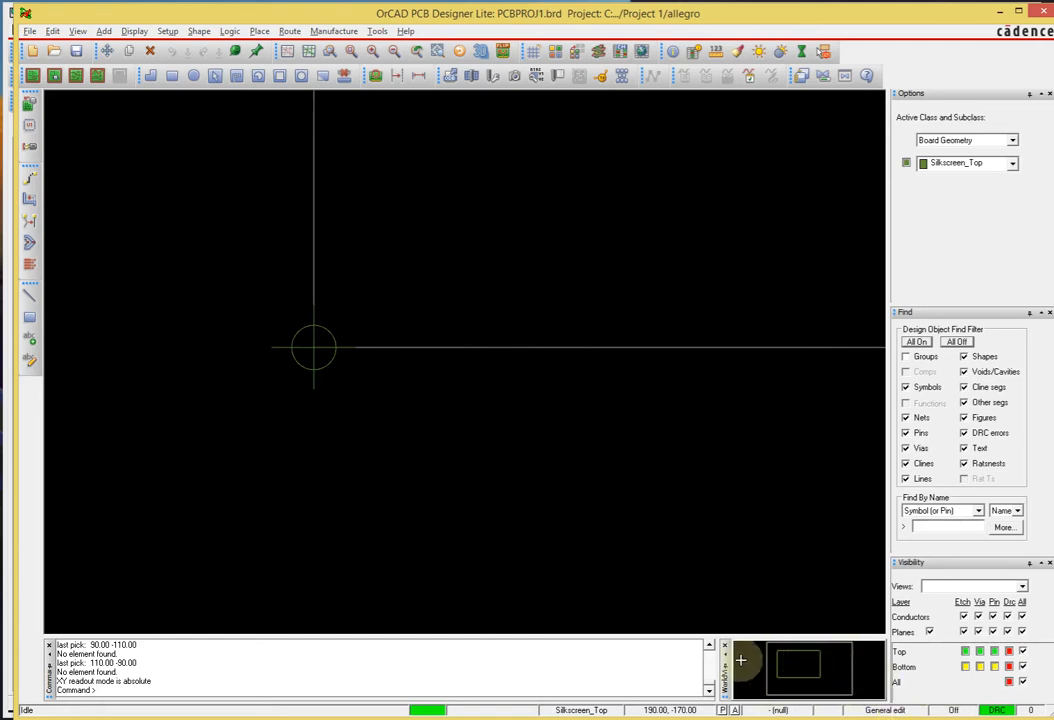
- Examine the component placement and the board outline across the whole layout
scroll(577, 437, down, 2)
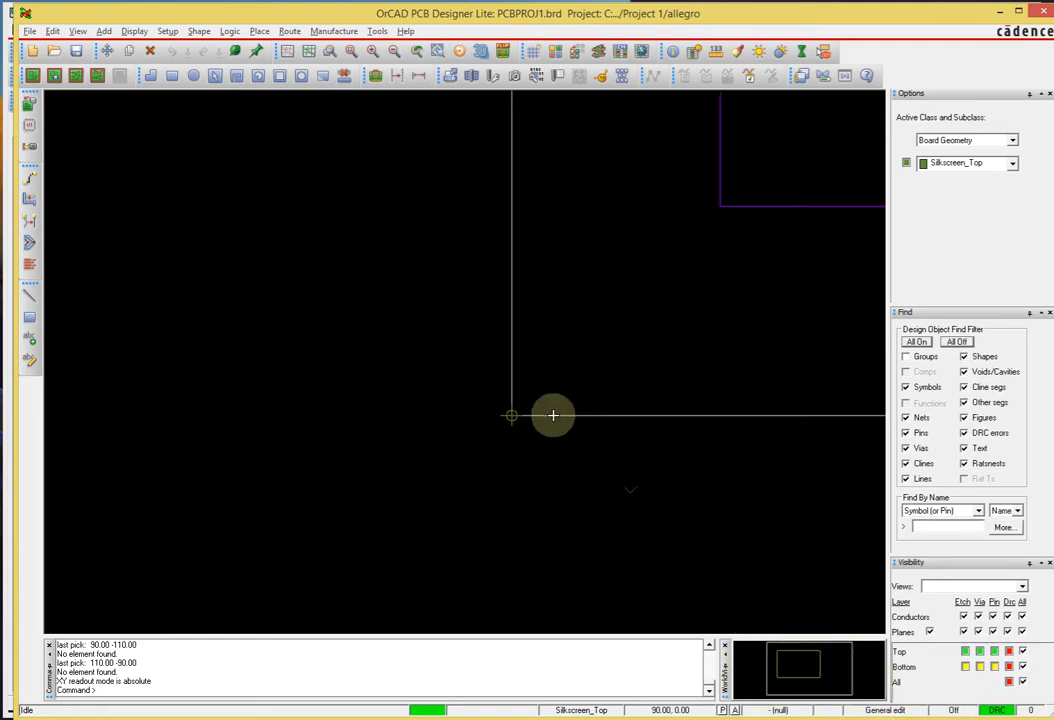
scroll(604, 418, down, 1)
middle_drag(605, 421, 686, 361)
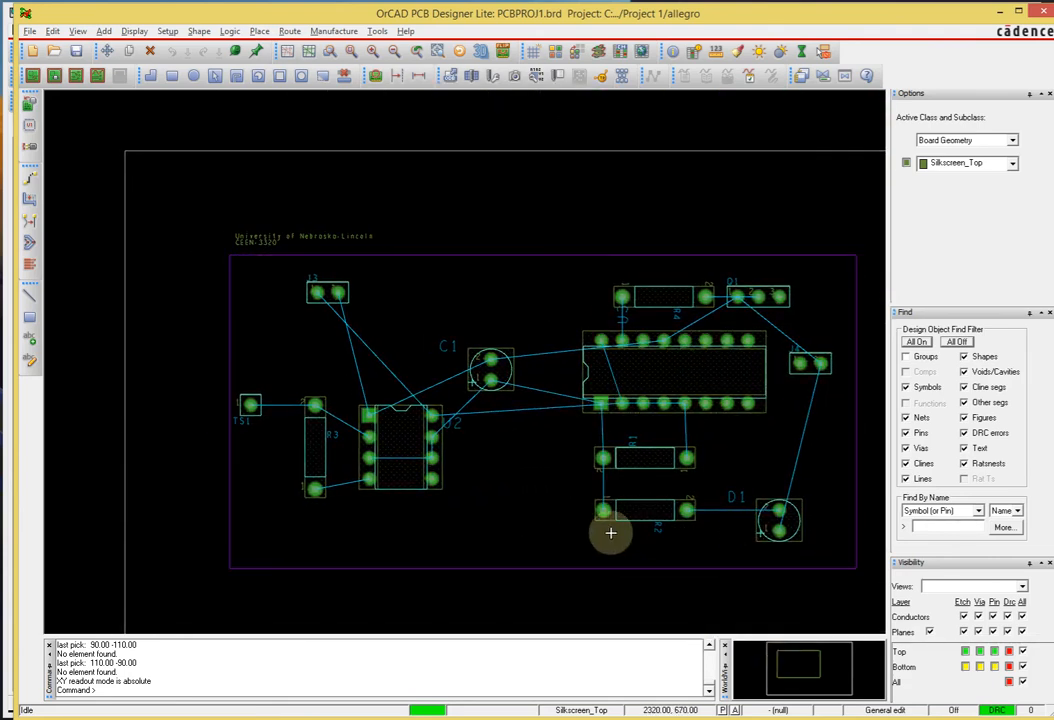
middle_drag(581, 346, 566, 351)
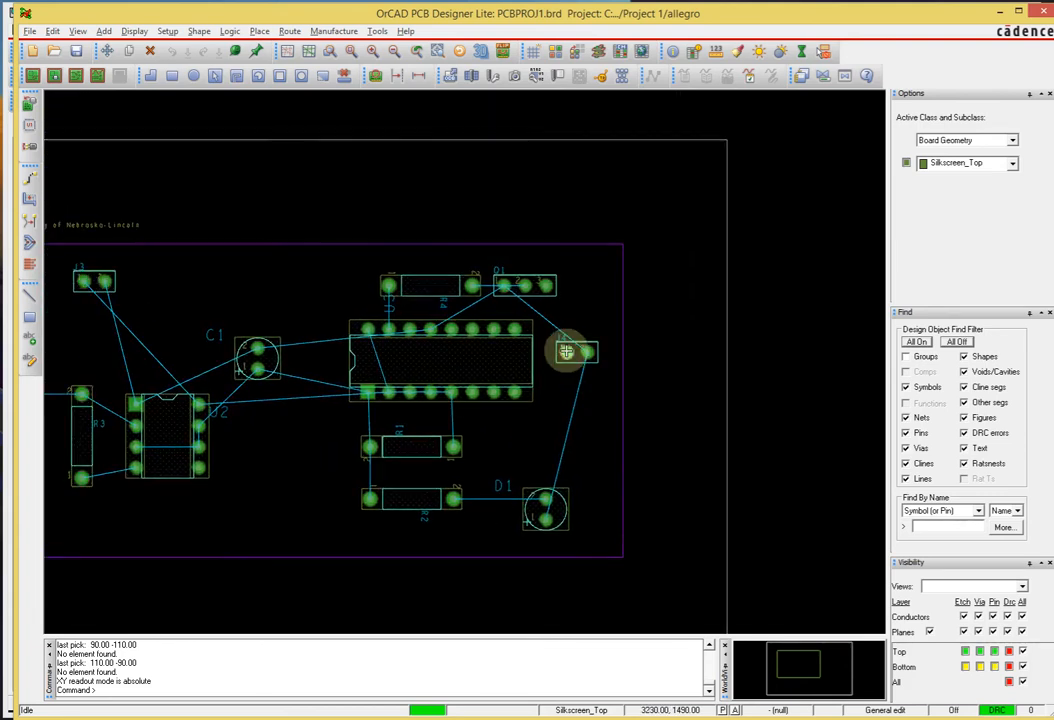
scroll(566, 351, down, 2)
scroll(583, 388, up, 1)
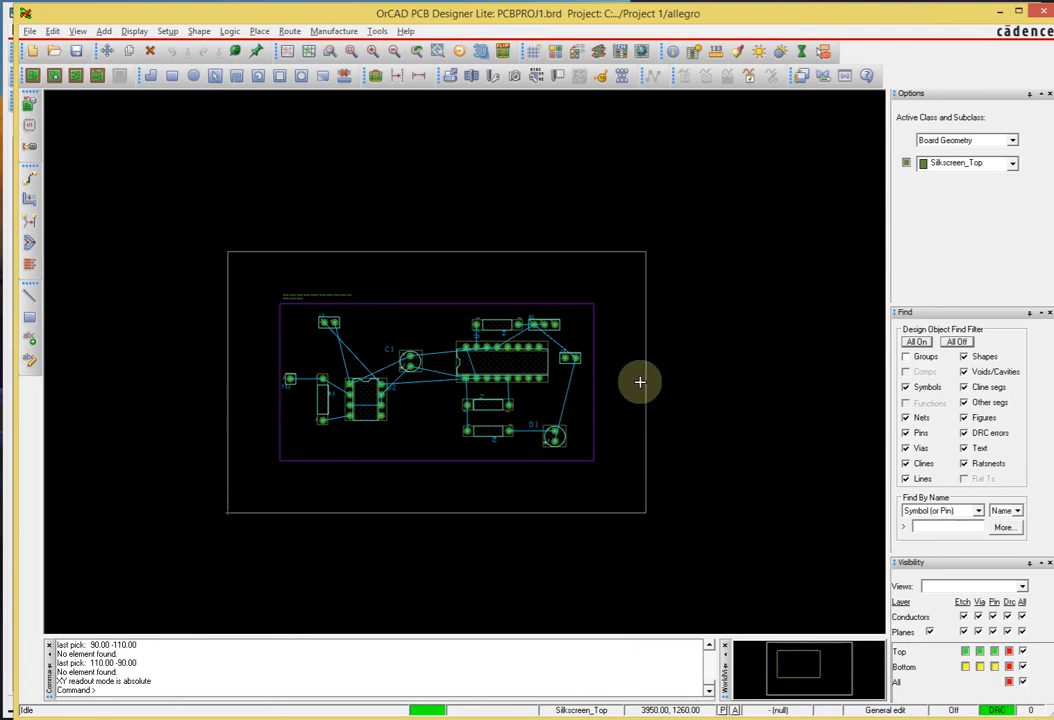
middle_drag(718, 388, 680, 353)
scroll(602, 313, up, 1)
scroll(609, 325, down, 1)
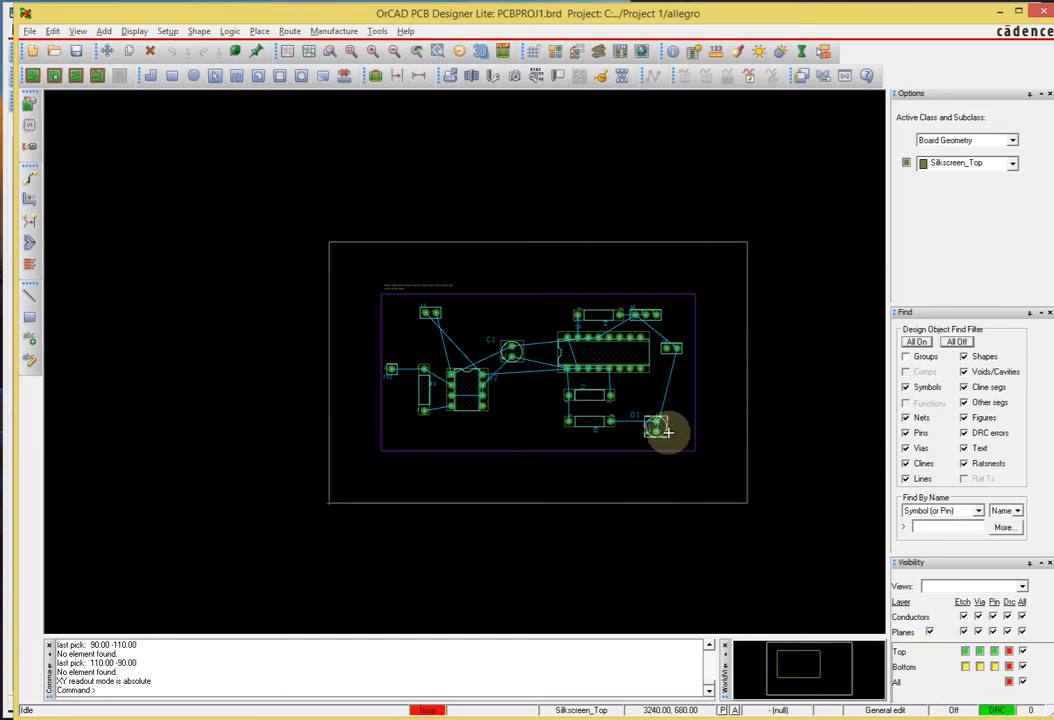
scroll(666, 433, up, 3)
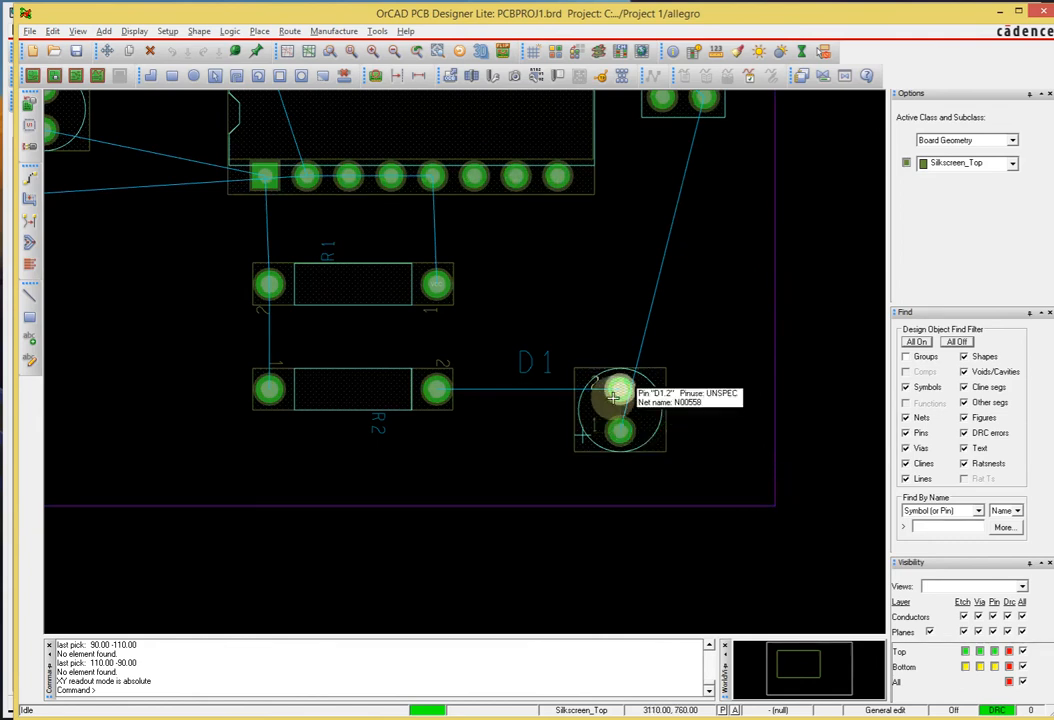
key(shift+F5)
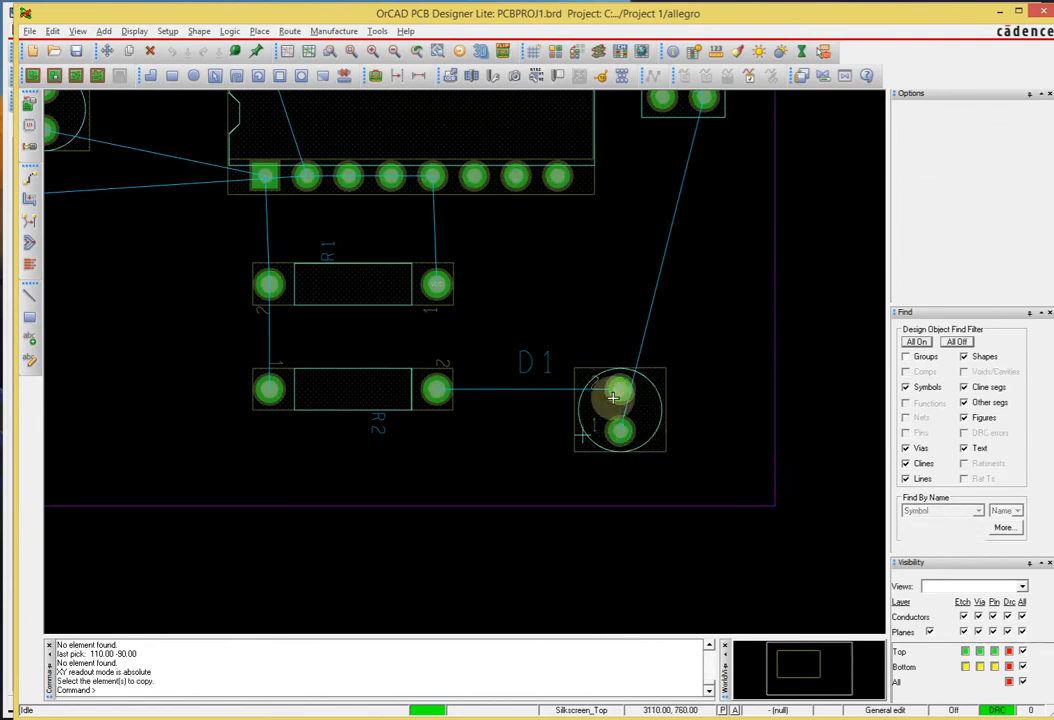
click(628, 383)
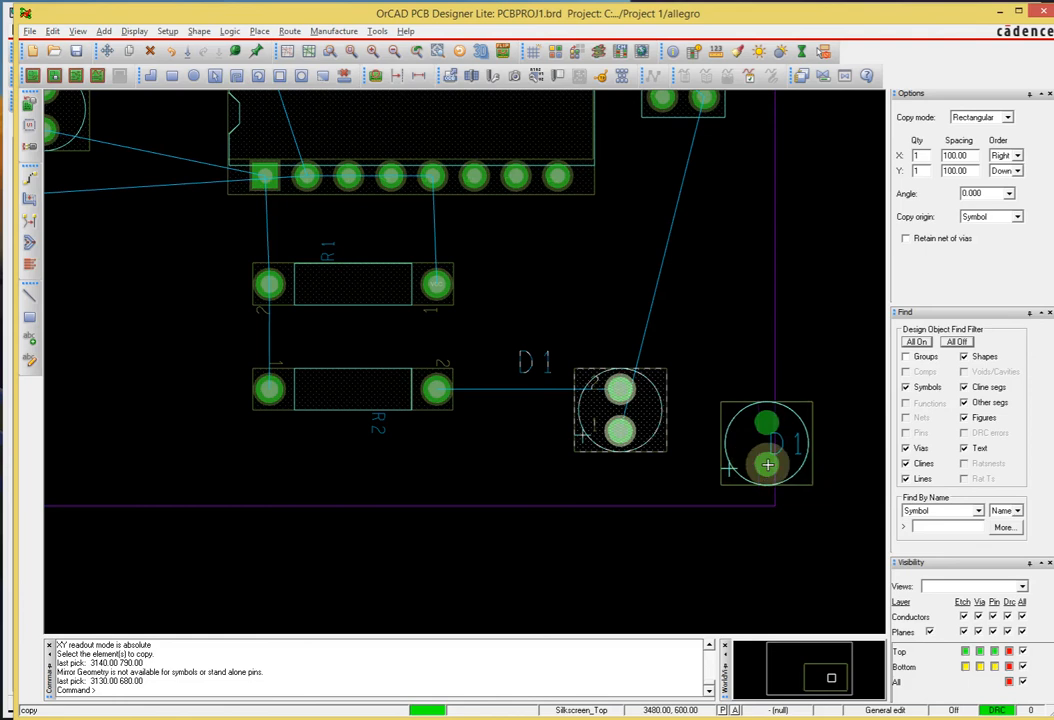
right_click(766, 464)
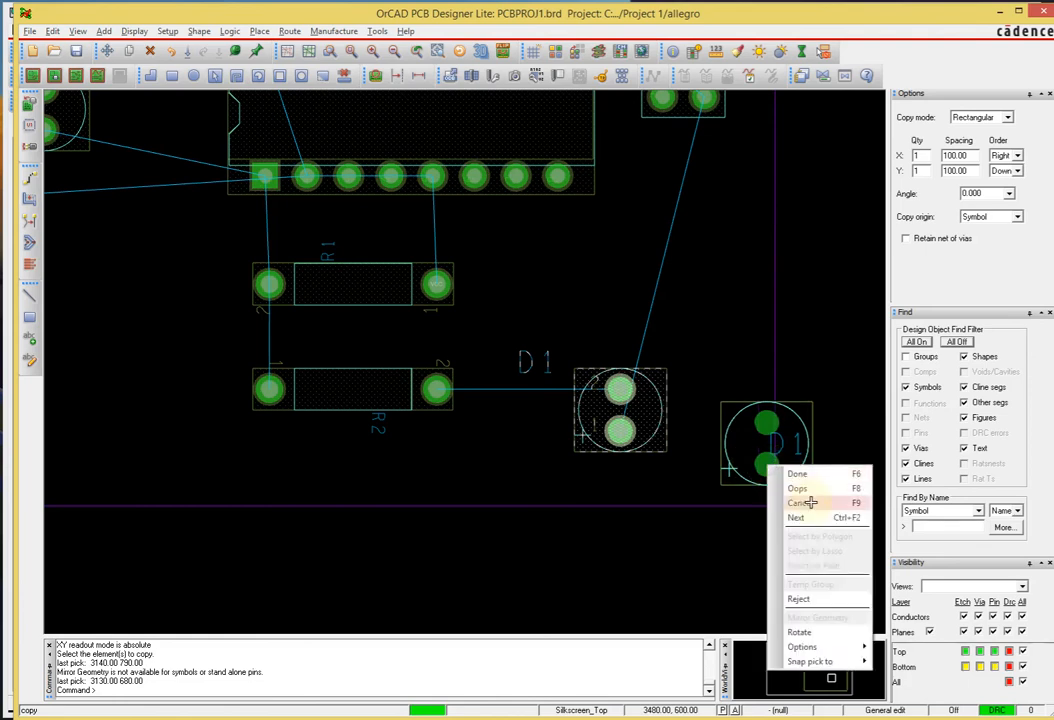
click(800, 499)
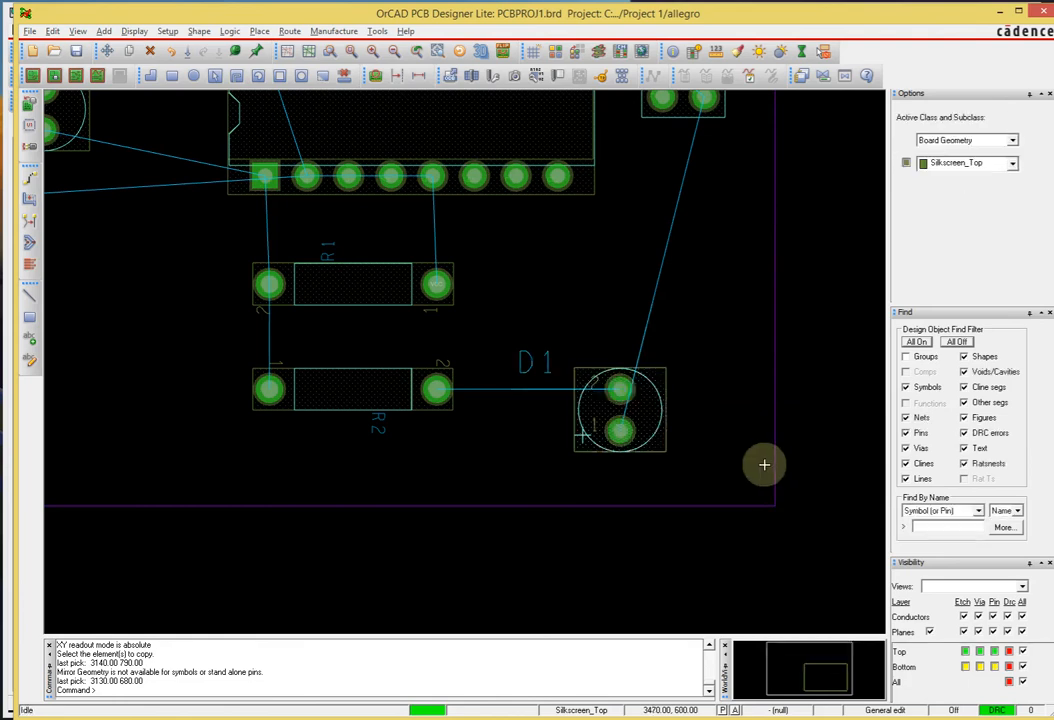
- Move LED D1 beyond the purple boundary to 3660.00, 540.00 and inspect the DRC marker on that boundary
key(shift+F6)
click(620, 387)
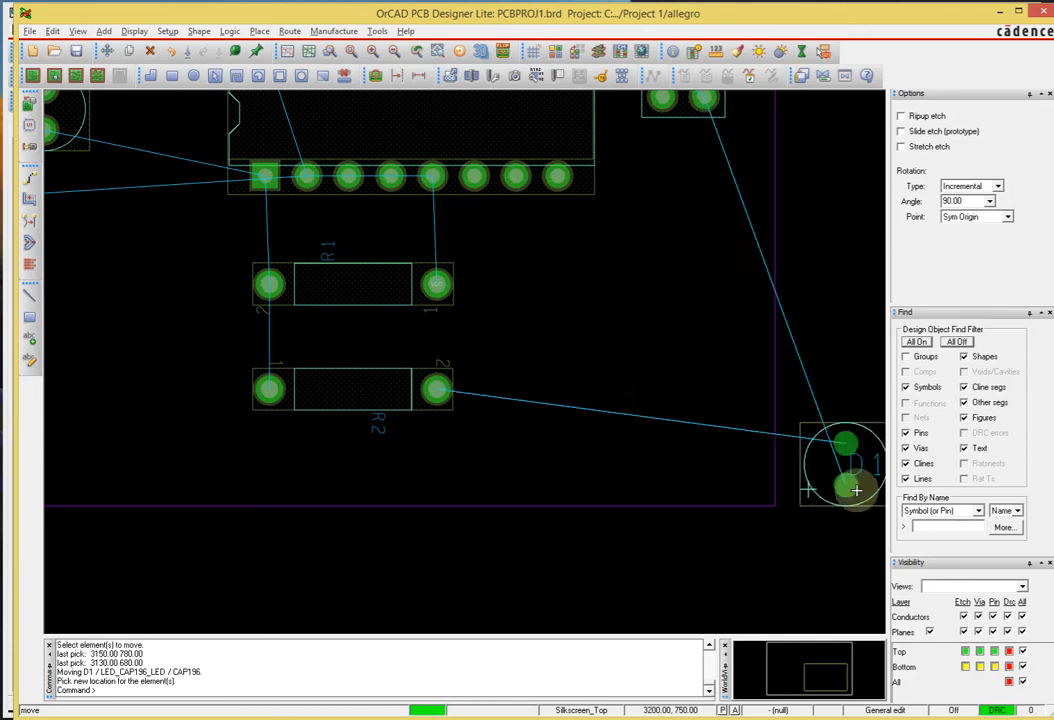
click(842, 490)
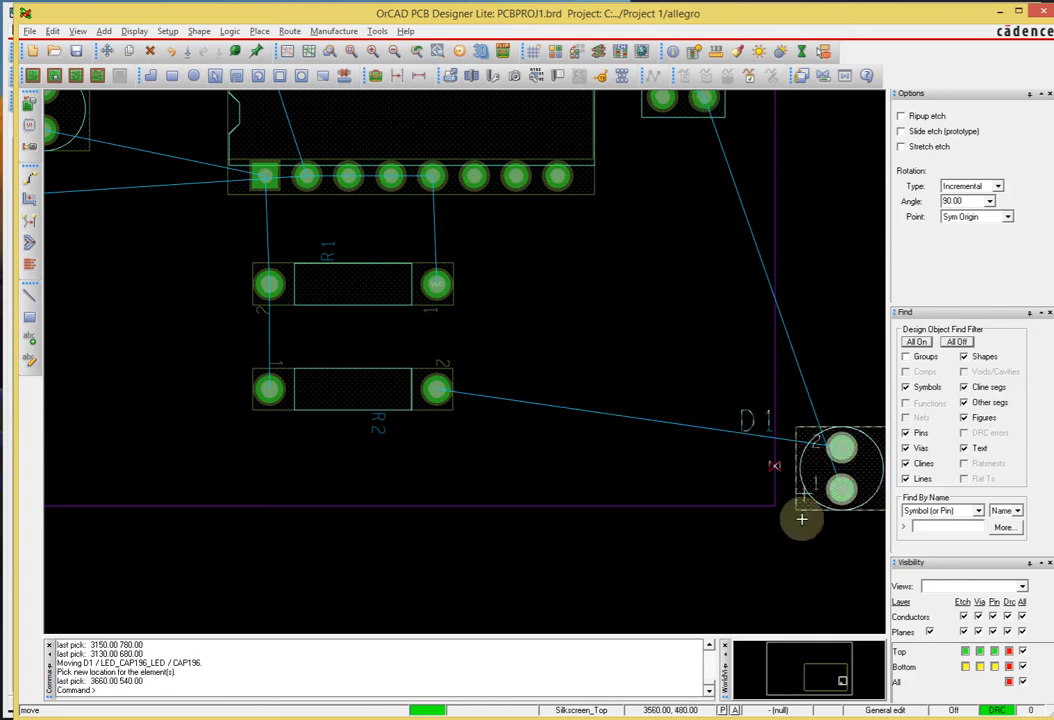
scroll(764, 464, up, 1)
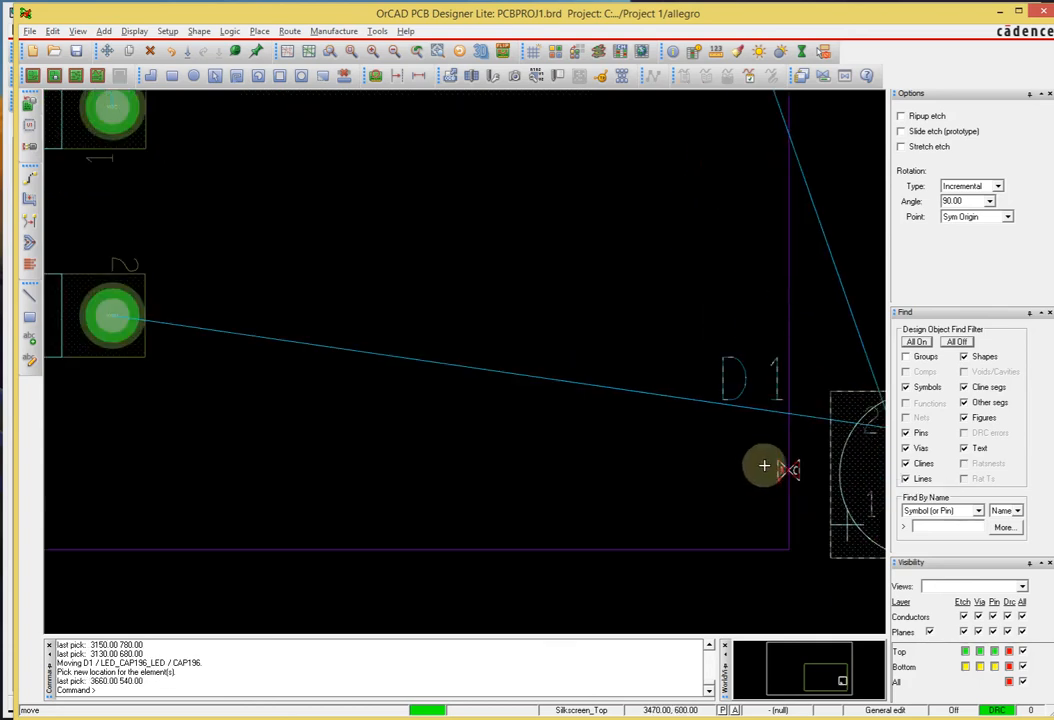
middle_drag(798, 489, 765, 486)
scroll(594, 459, up, 1)
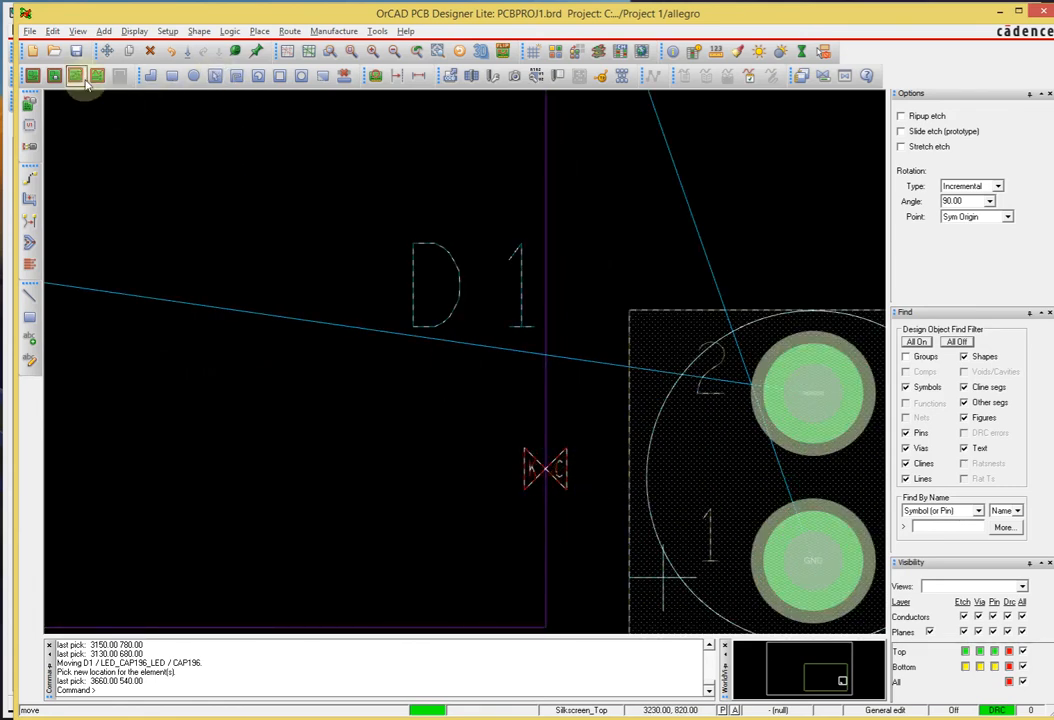
- Try to update the DRC from the design status report and refresh the report
click(130, 33)
click(102, 80)
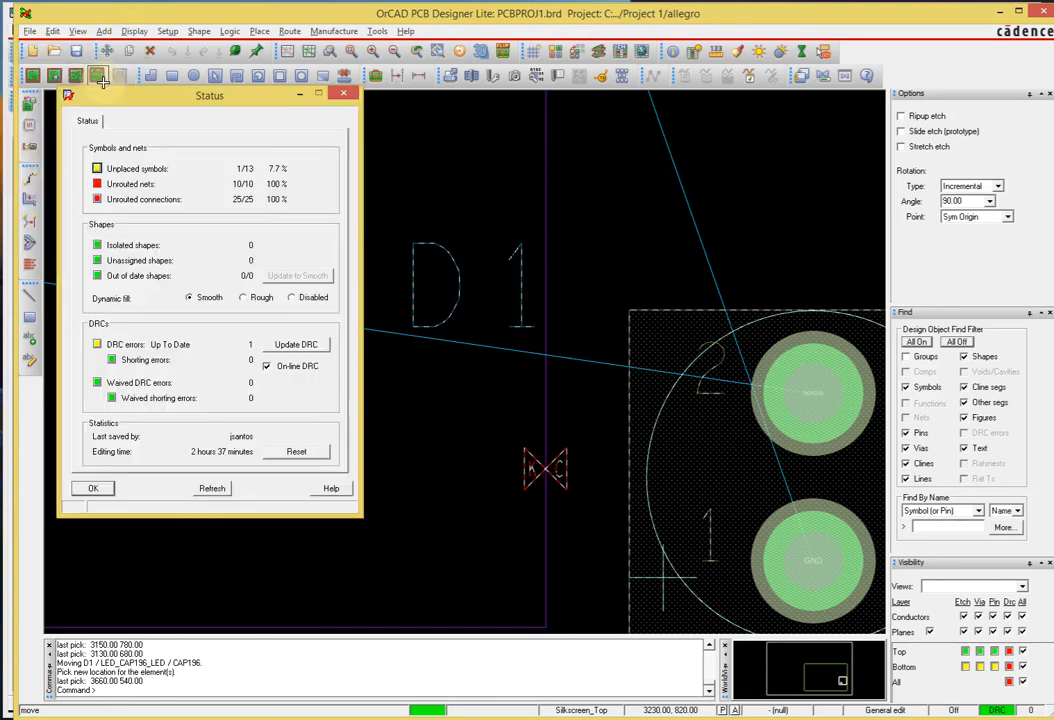
drag(194, 95, 242, 103)
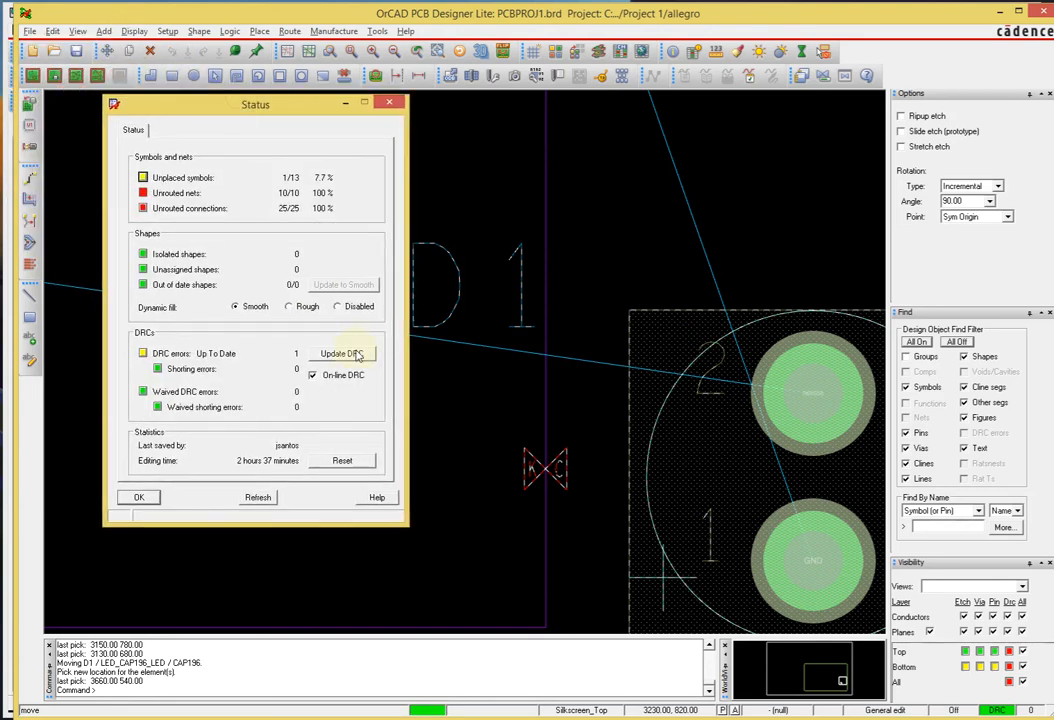
click(358, 356)
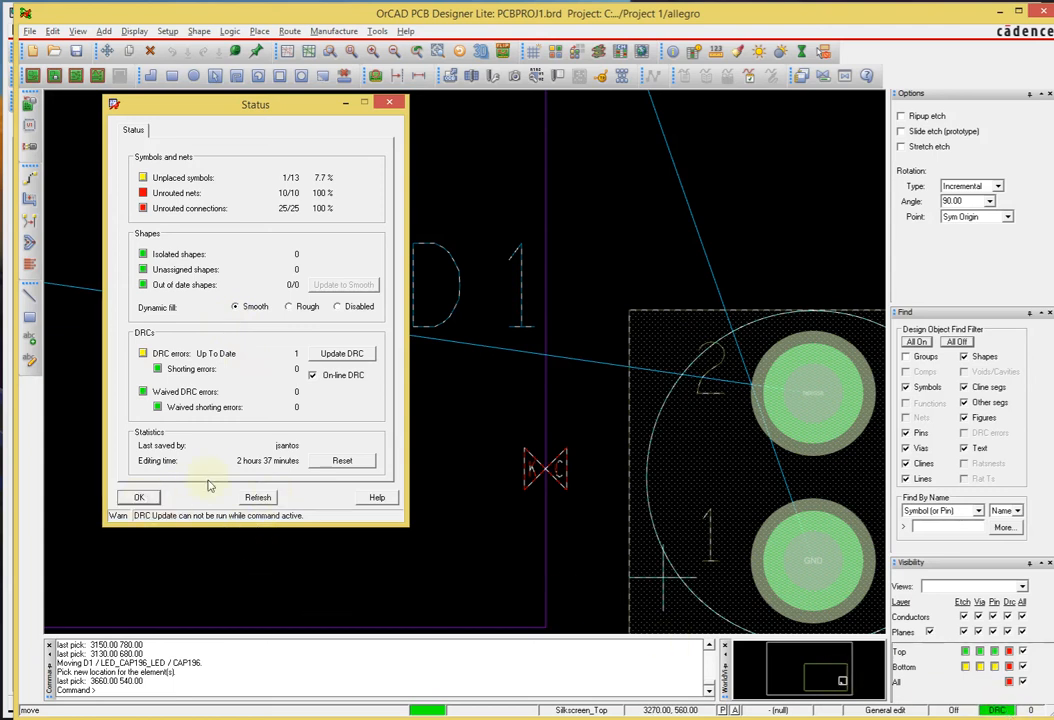
click(266, 498)
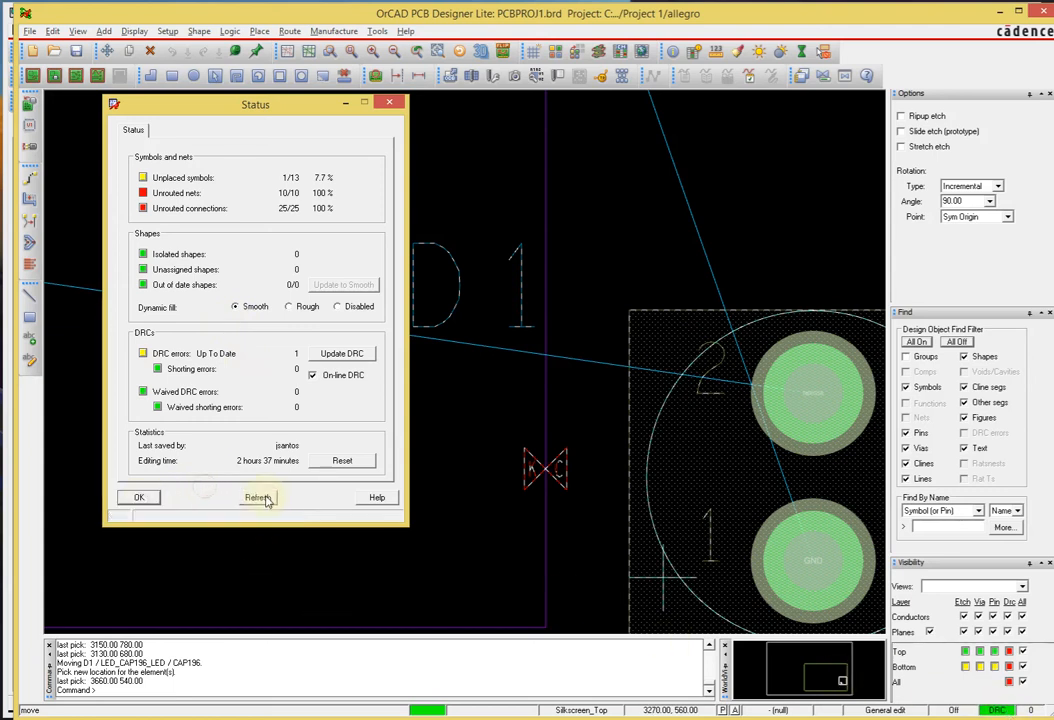
- Accept and close the design status report
click(140, 498)
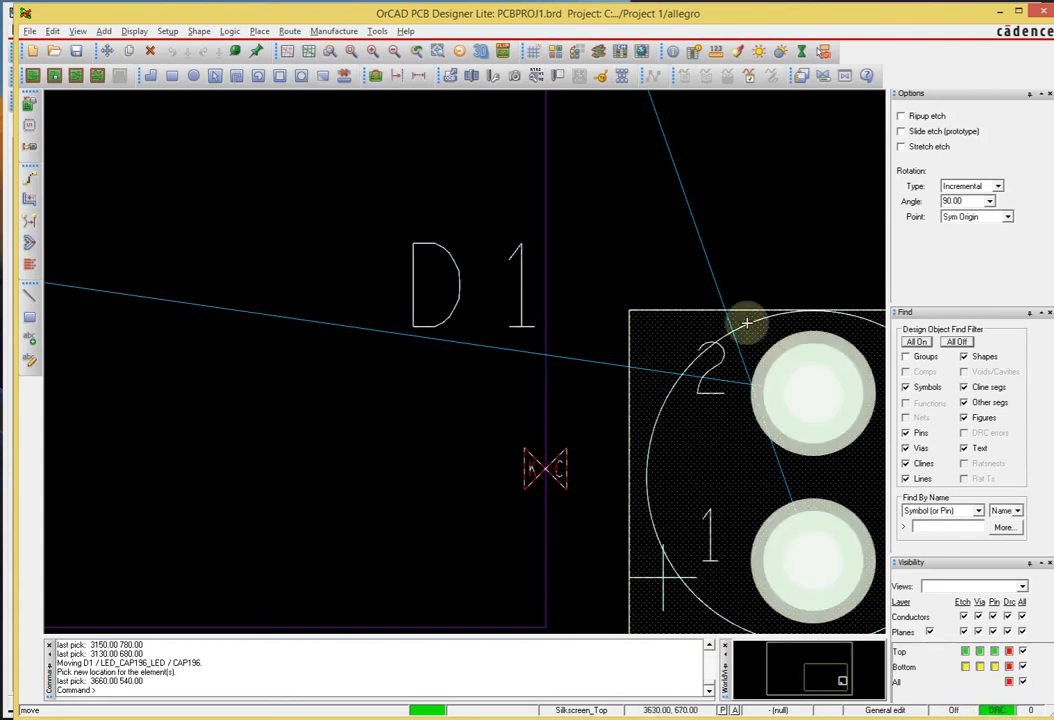
scroll(527, 255, down, 2)
middle_drag(444, 272, 445, 277)
click(692, 450)
click(692, 572)
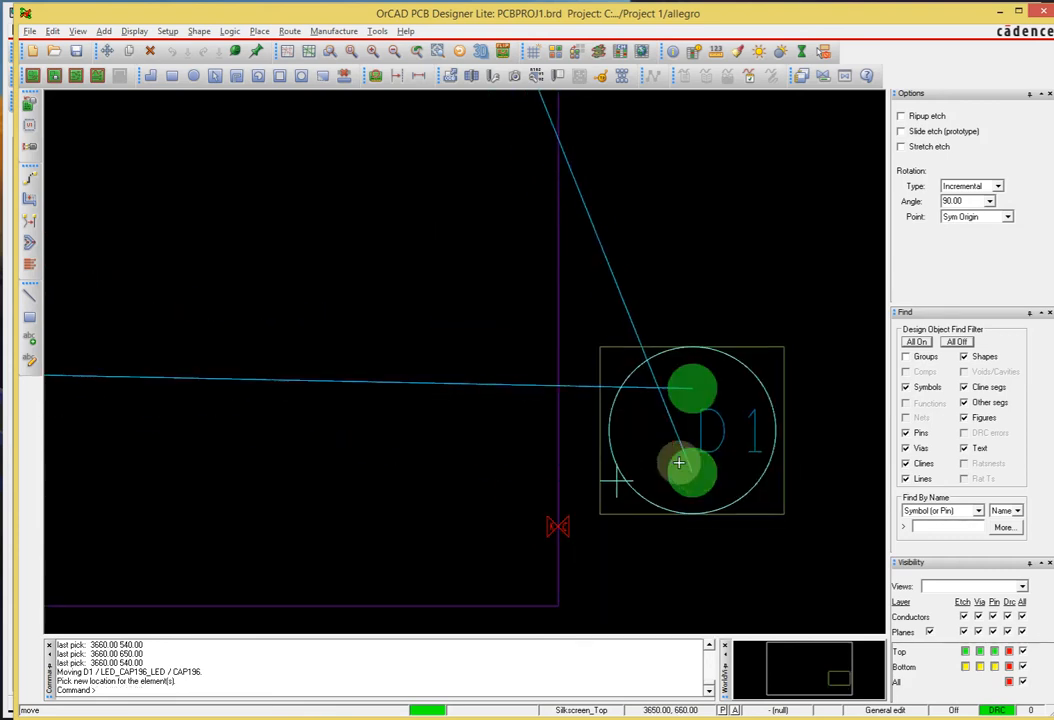
right_click(312, 354)
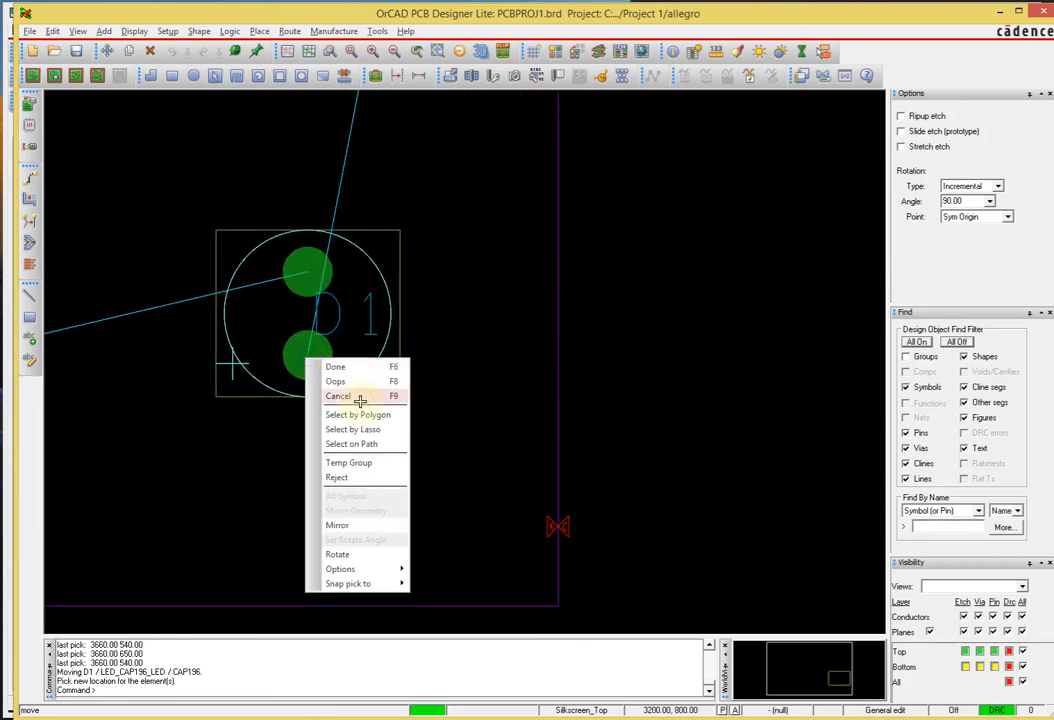
click(341, 395)
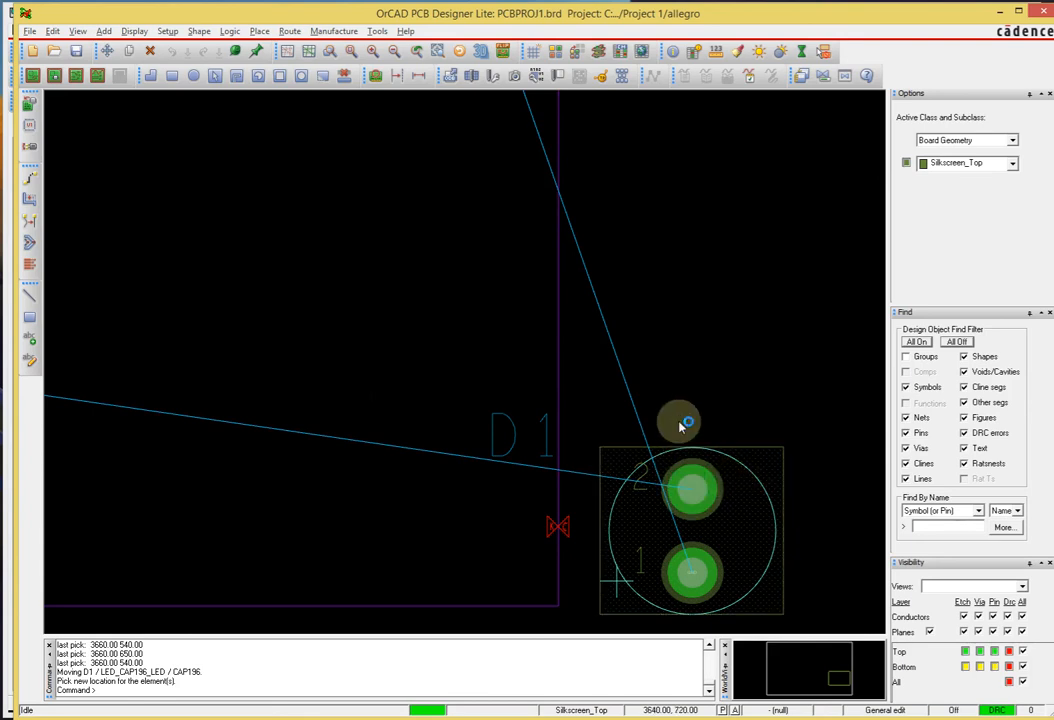
- Move LED D1 back inside the purple boundary to 3140.00, 830.00
right_click(687, 488)
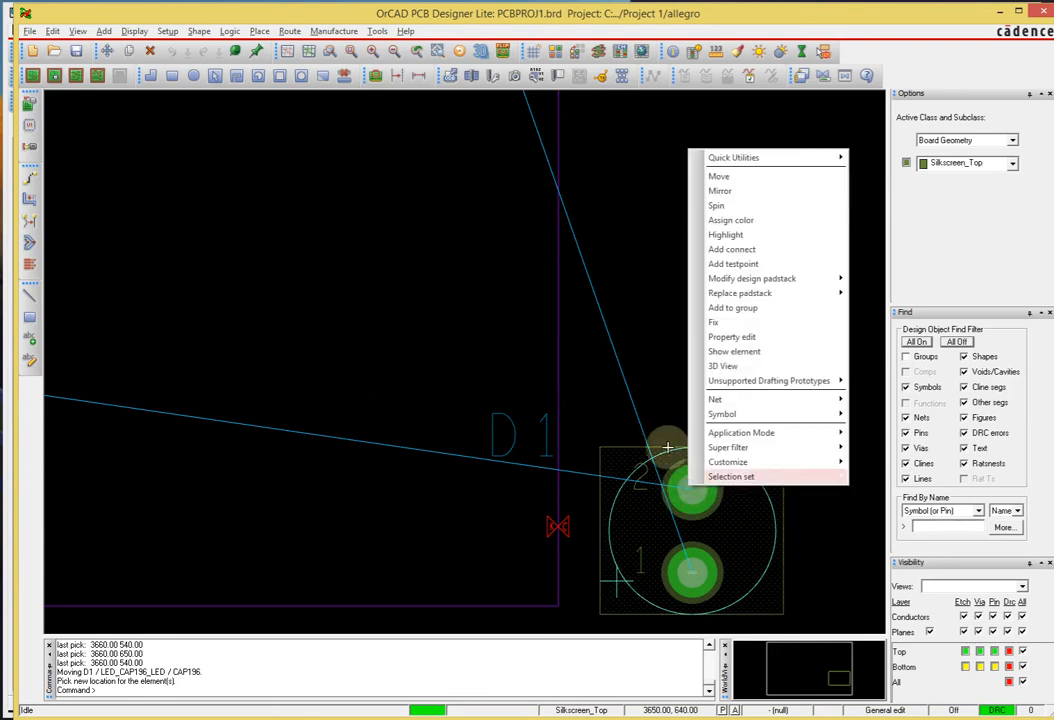
click(605, 399)
key(shift+F6)
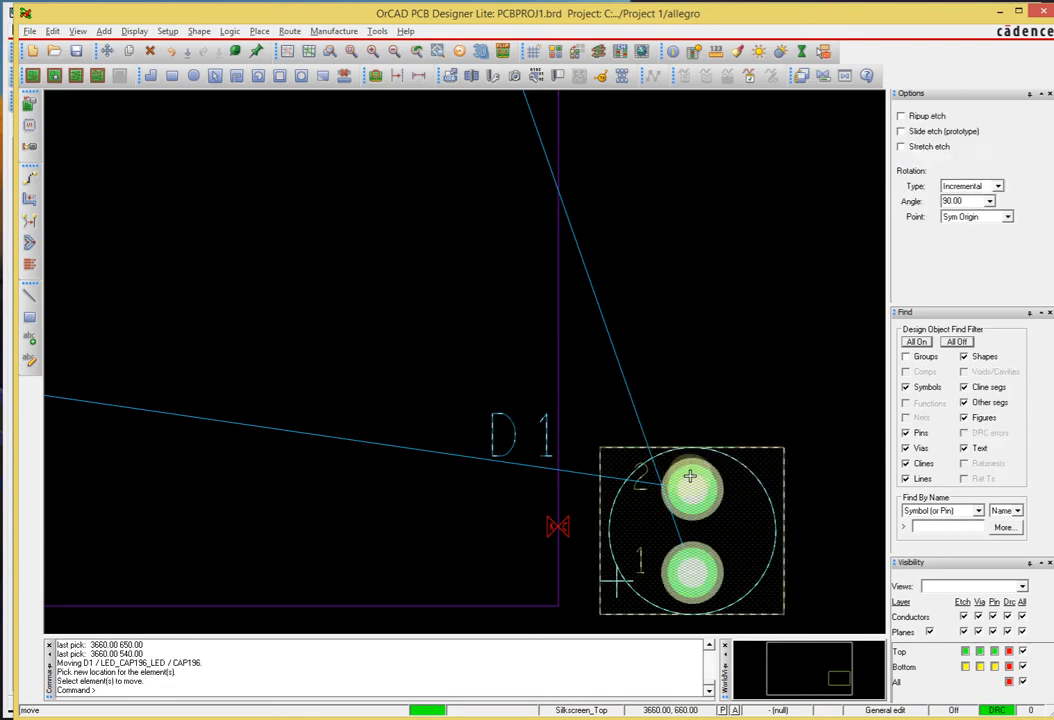
click(687, 480)
click(270, 328)
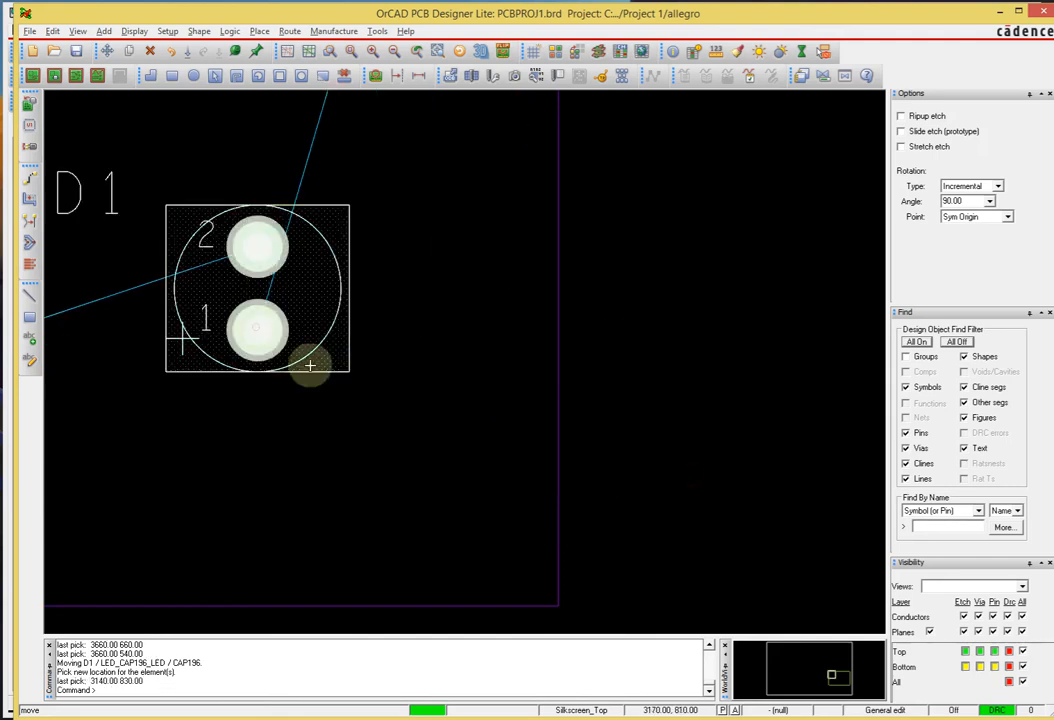
- Turn on the grid display over the whole board layout
scroll(414, 383, down, 5)
middle_drag(428, 383, 448, 381)
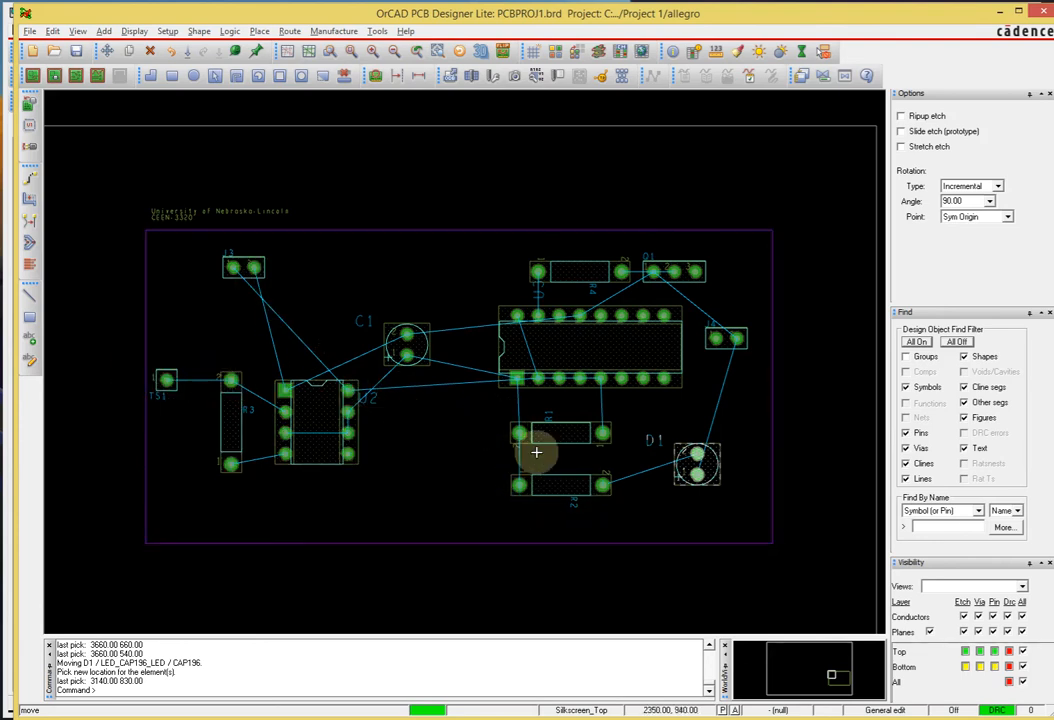
scroll(536, 452, down, 2)
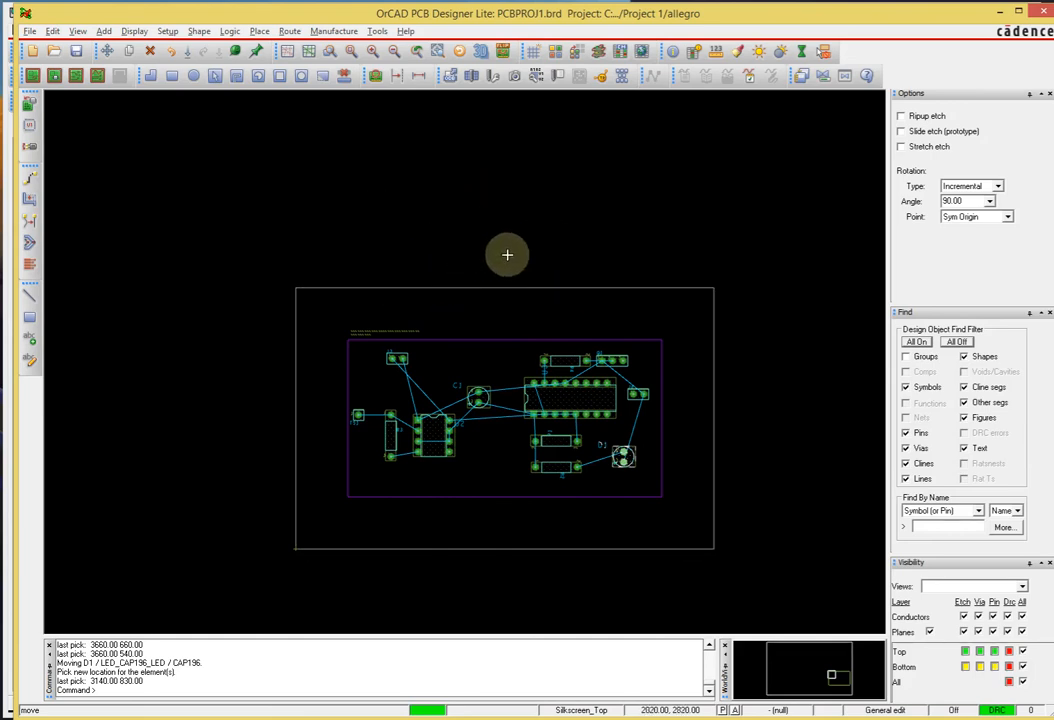
scroll(528, 320, up, 2)
middle_drag(543, 323, 546, 328)
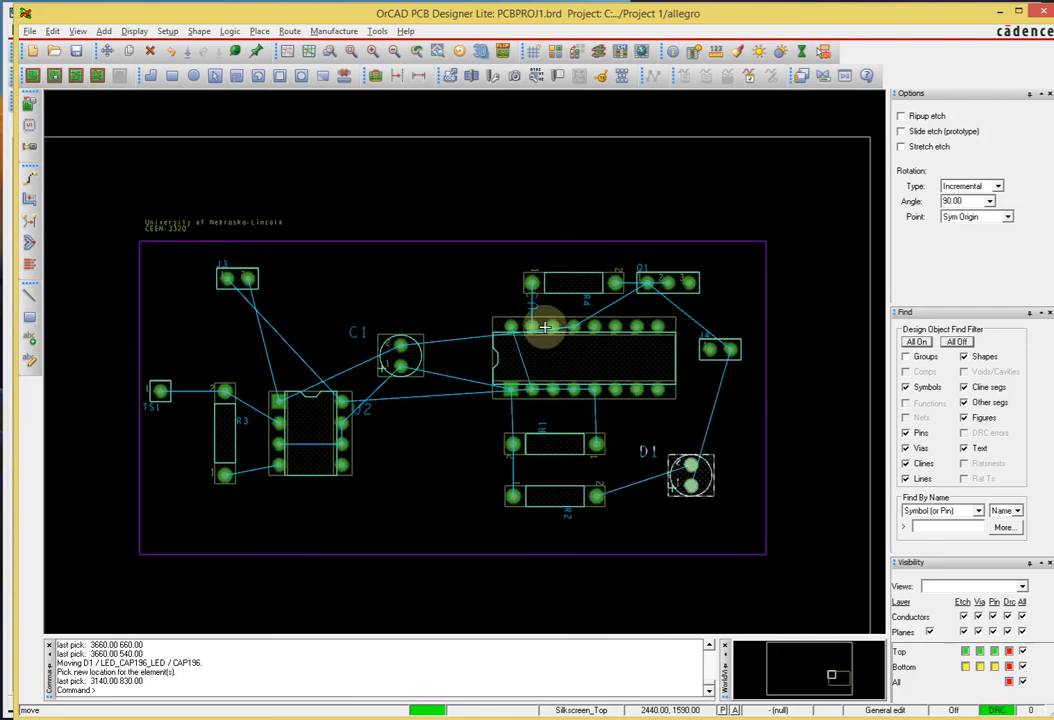
click(533, 58)
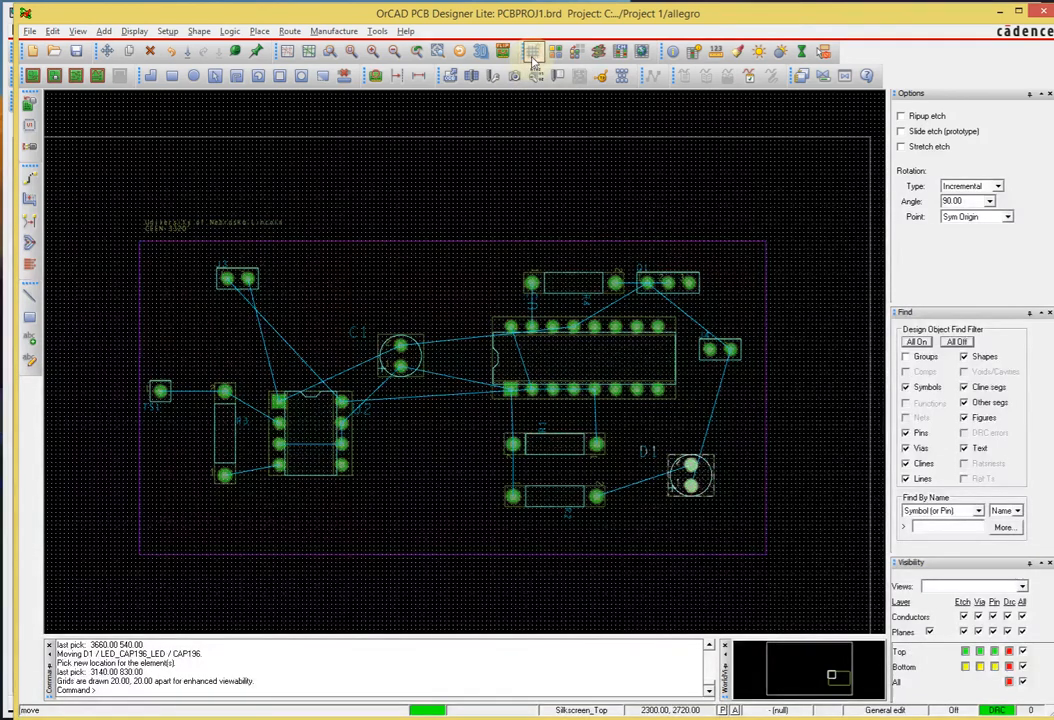
click(533, 58)
click(535, 58)
- Examine the grid's dot spacing at several zoom levels and turn the grid display off
scroll(449, 291, up, 1)
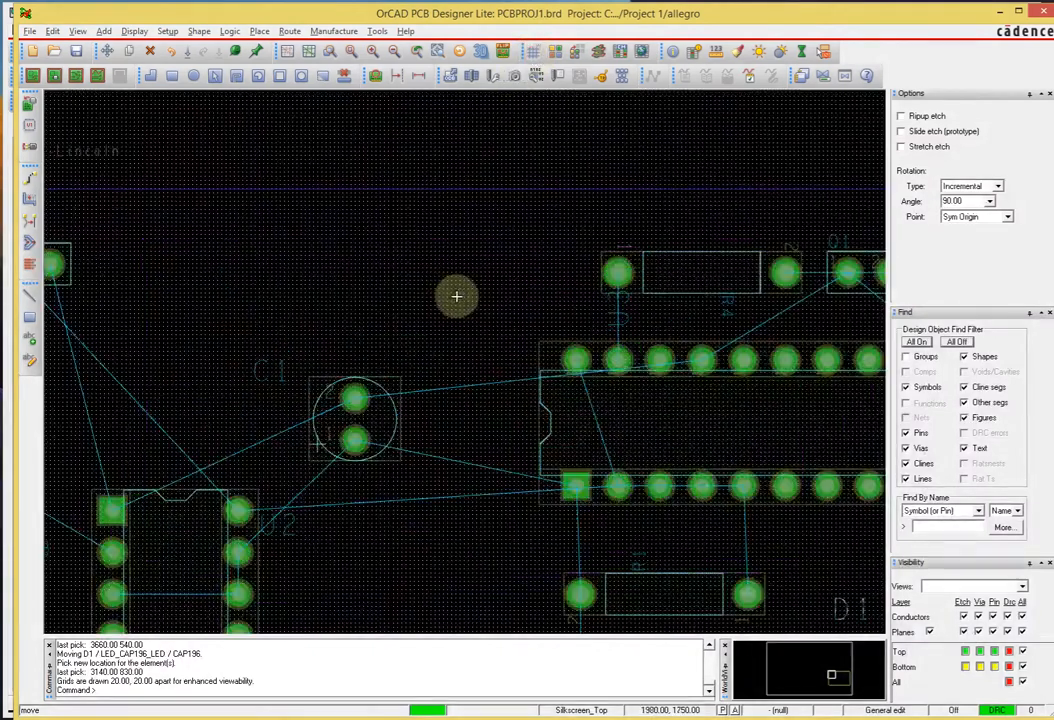
scroll(458, 296, down, 1)
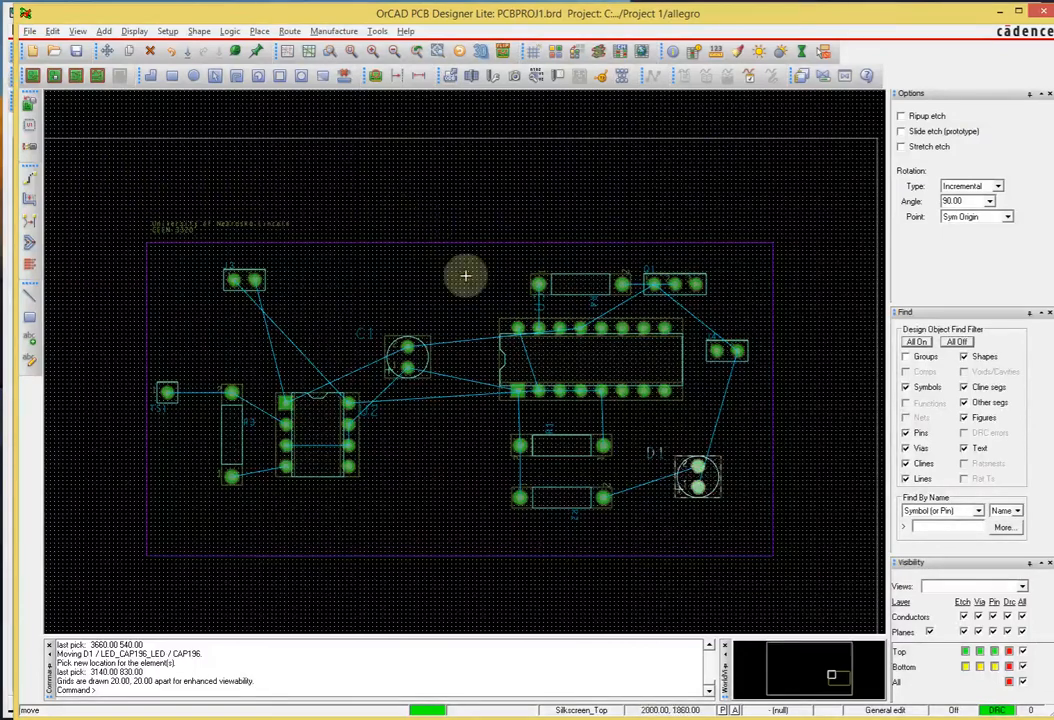
scroll(496, 280, up, 5)
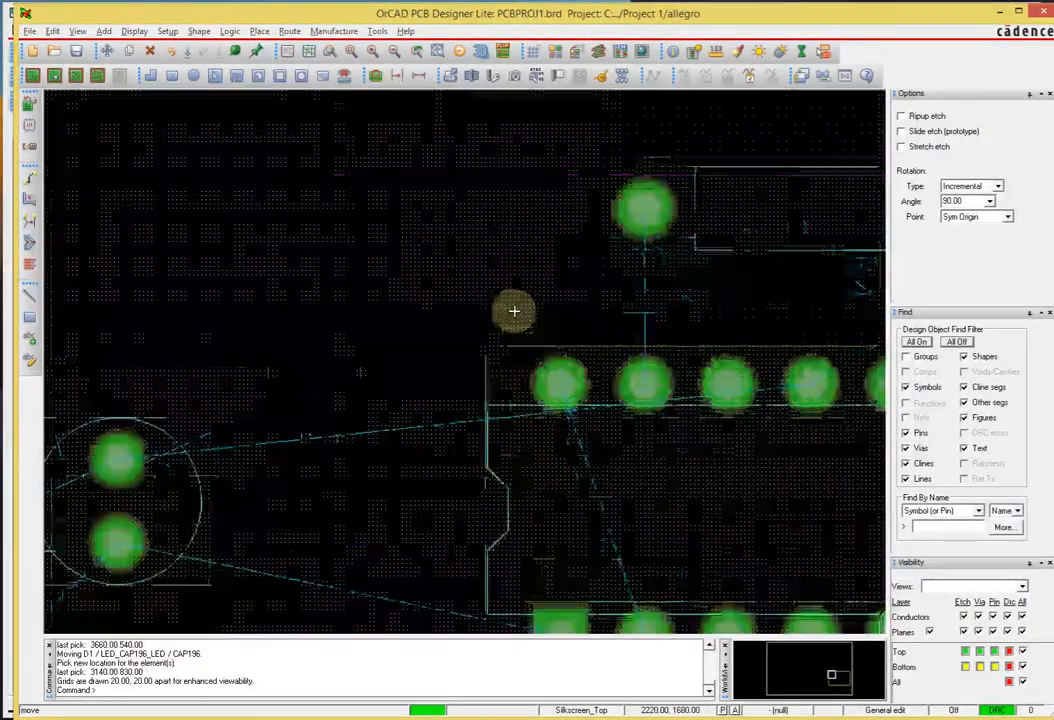
scroll(535, 325, down, 5)
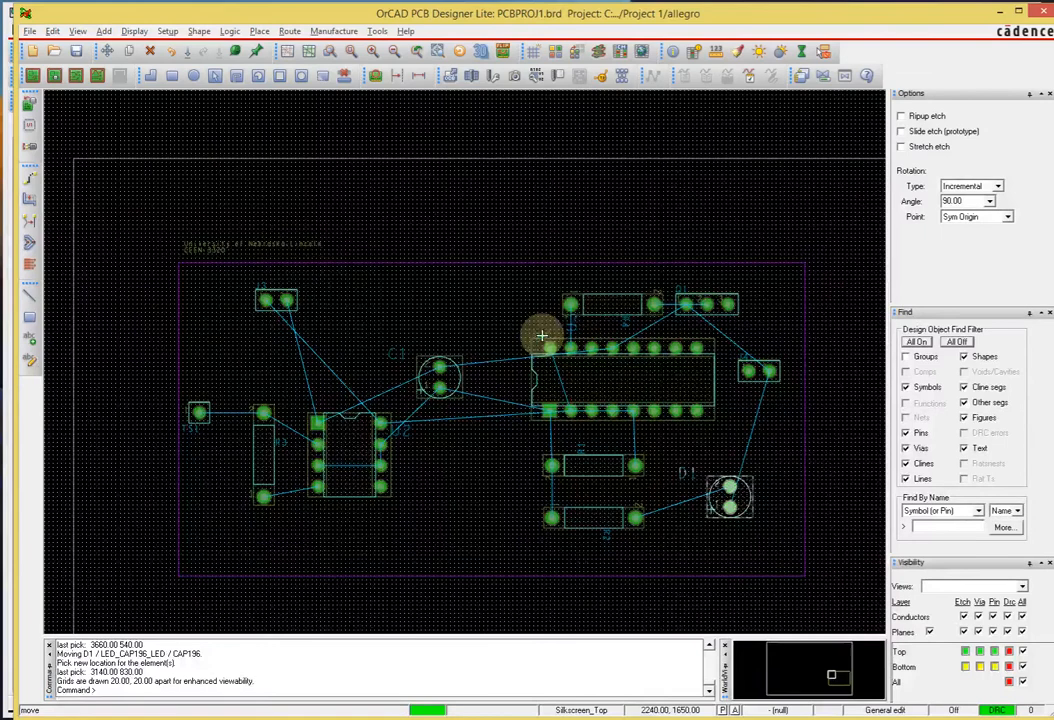
scroll(570, 308, down, 3)
scroll(526, 258, up, 1)
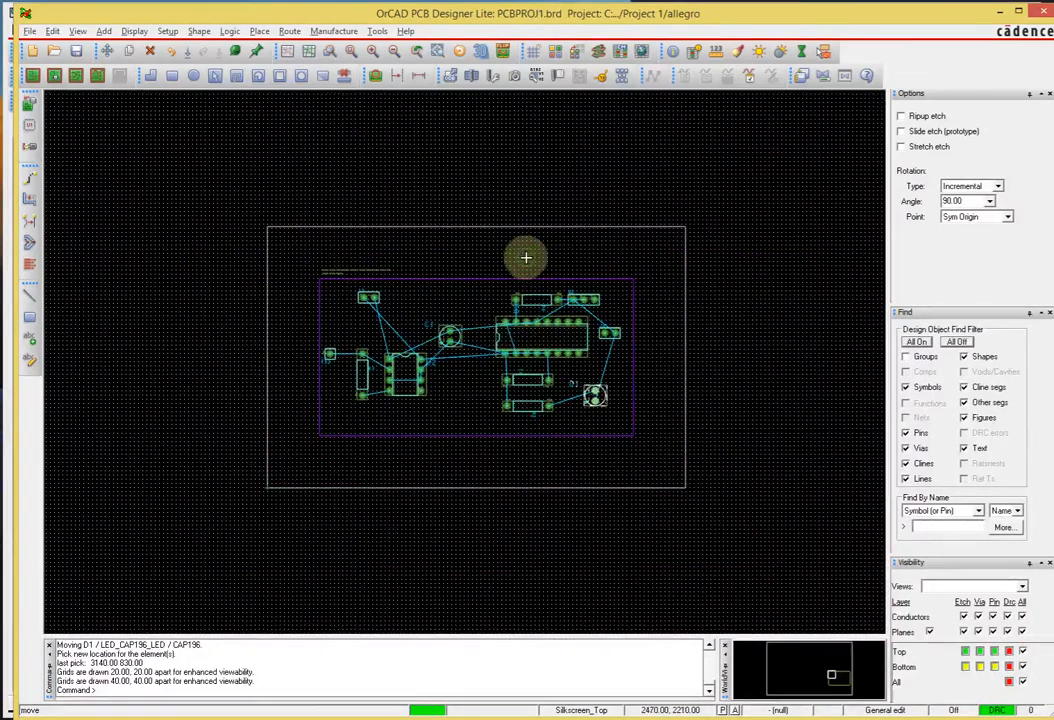
scroll(526, 258, up, 2)
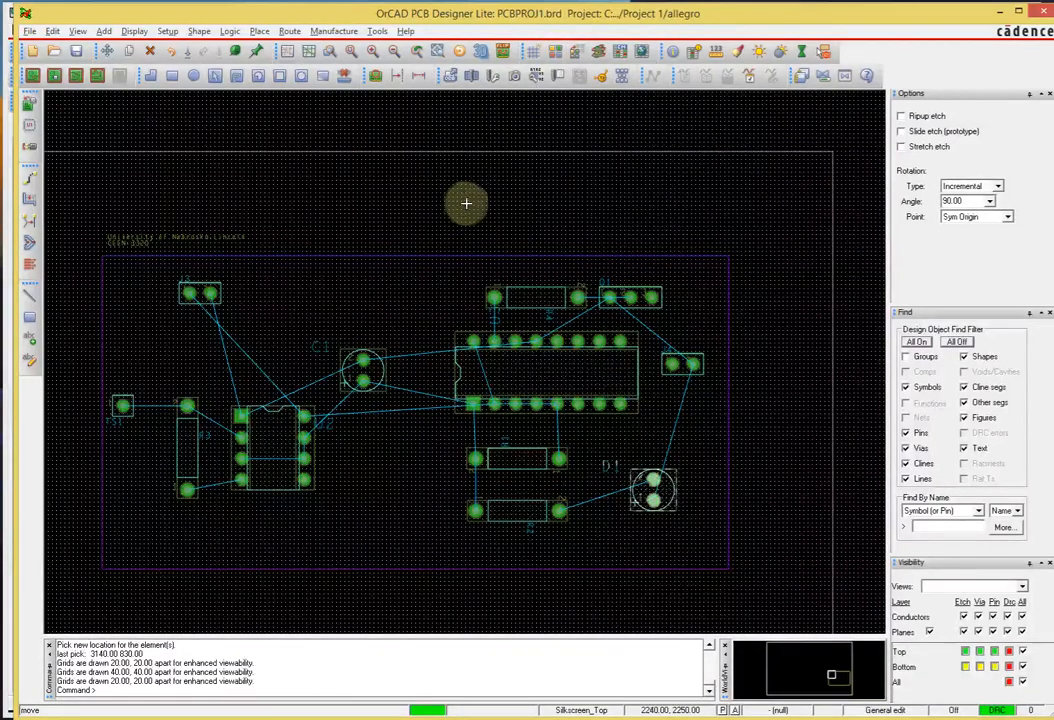
key(F10)
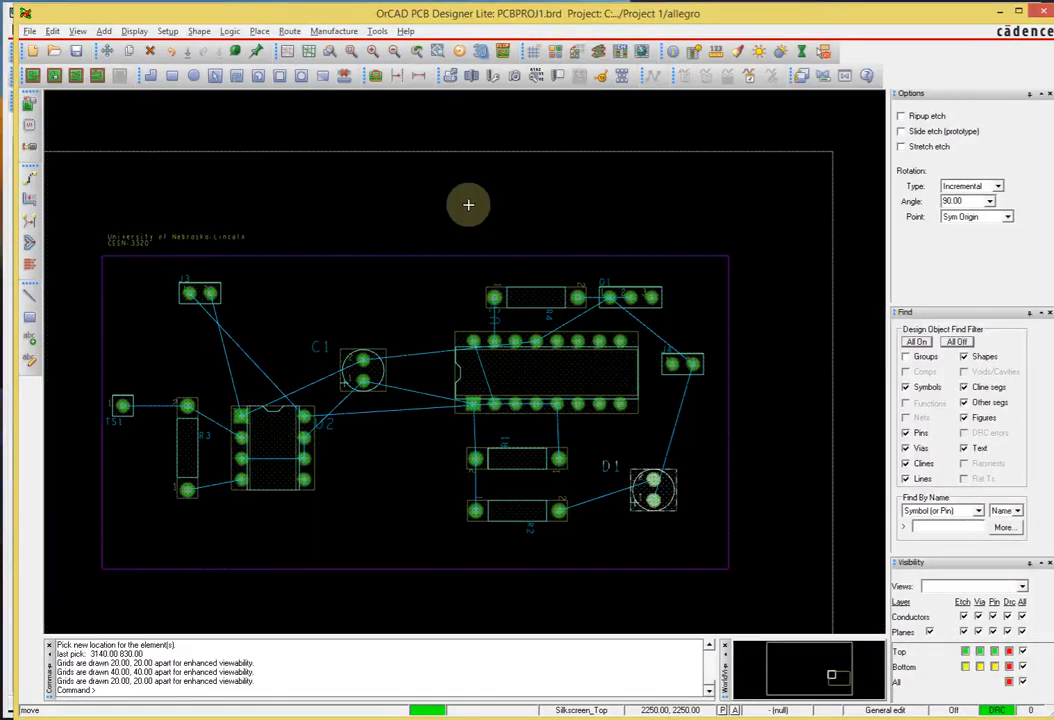
- Open the Color Dialog, hide its color palette, and arrange the enlarged dialog so part of the board stays in view
click(555, 52)
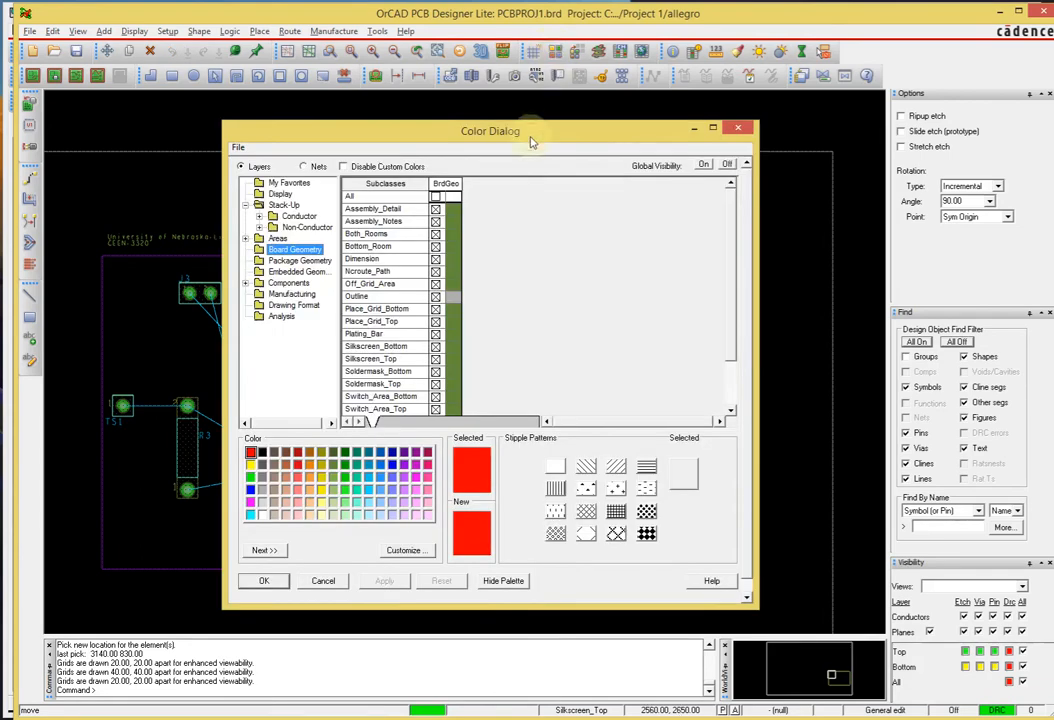
drag(688, 552, 834, 690)
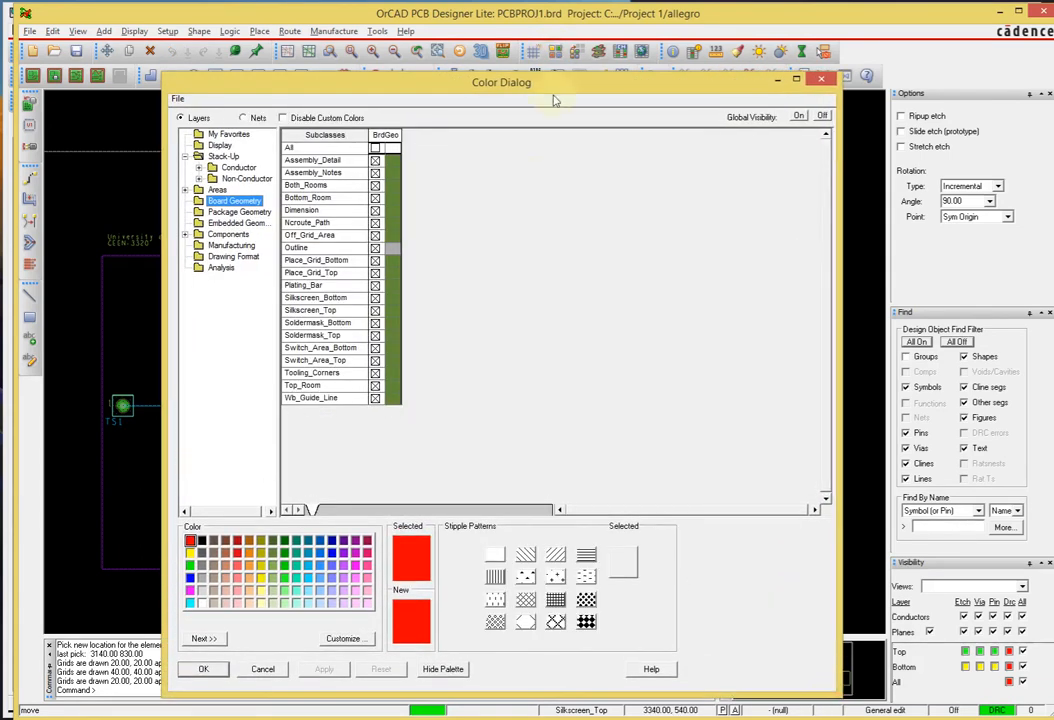
drag(561, 80, 557, 54)
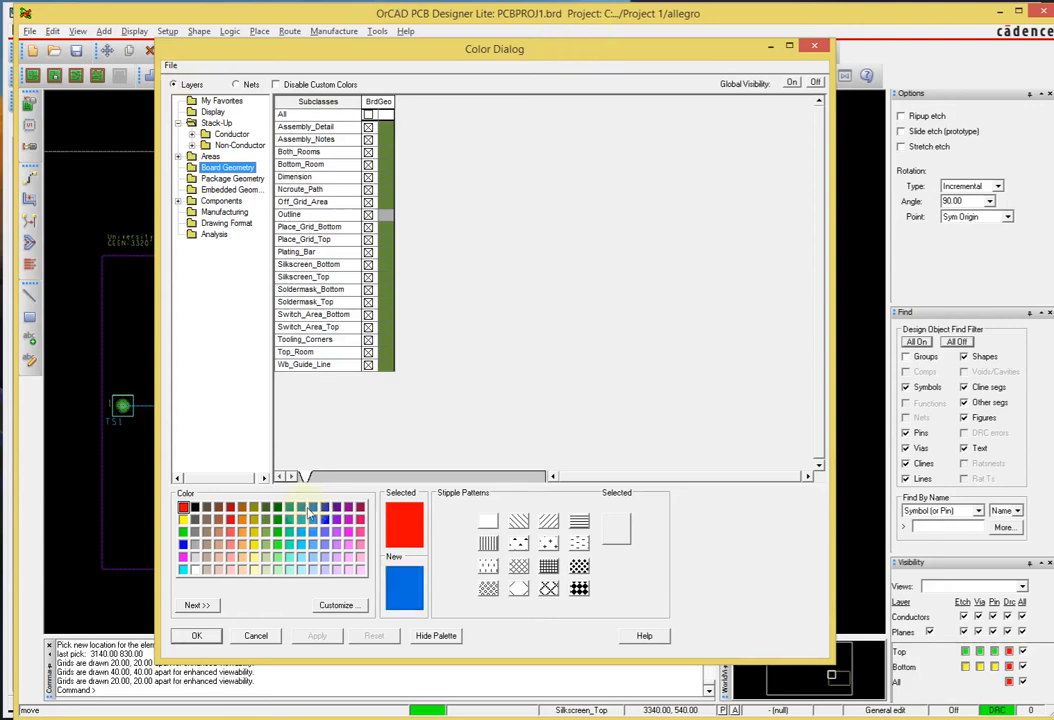
click(437, 636)
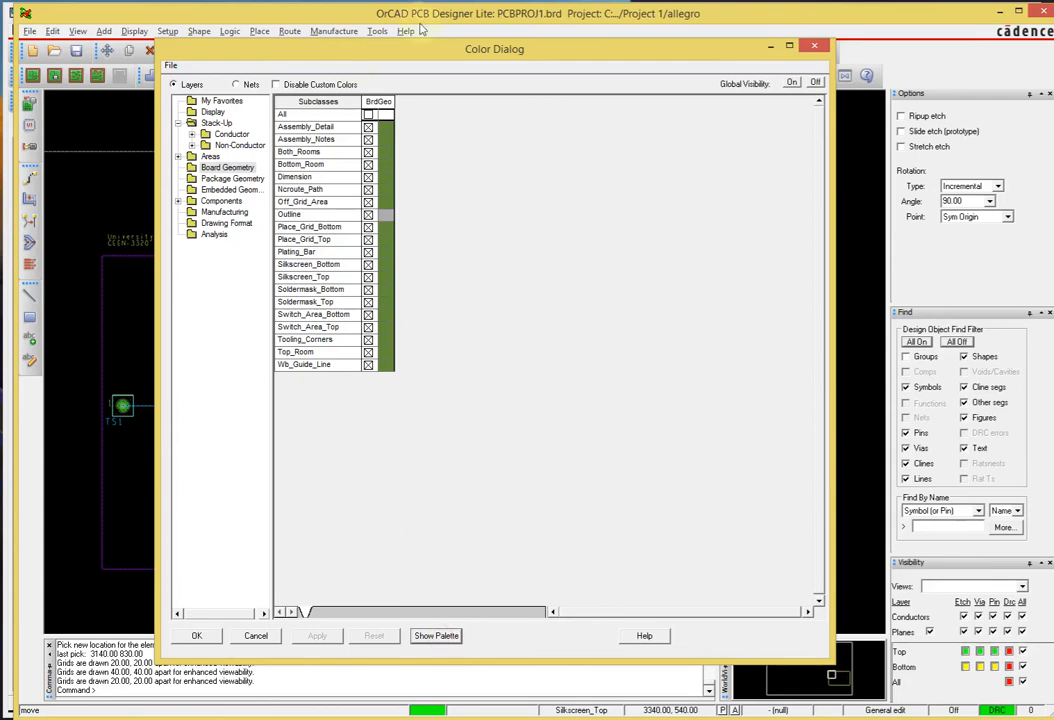
drag(447, 55, 450, 53)
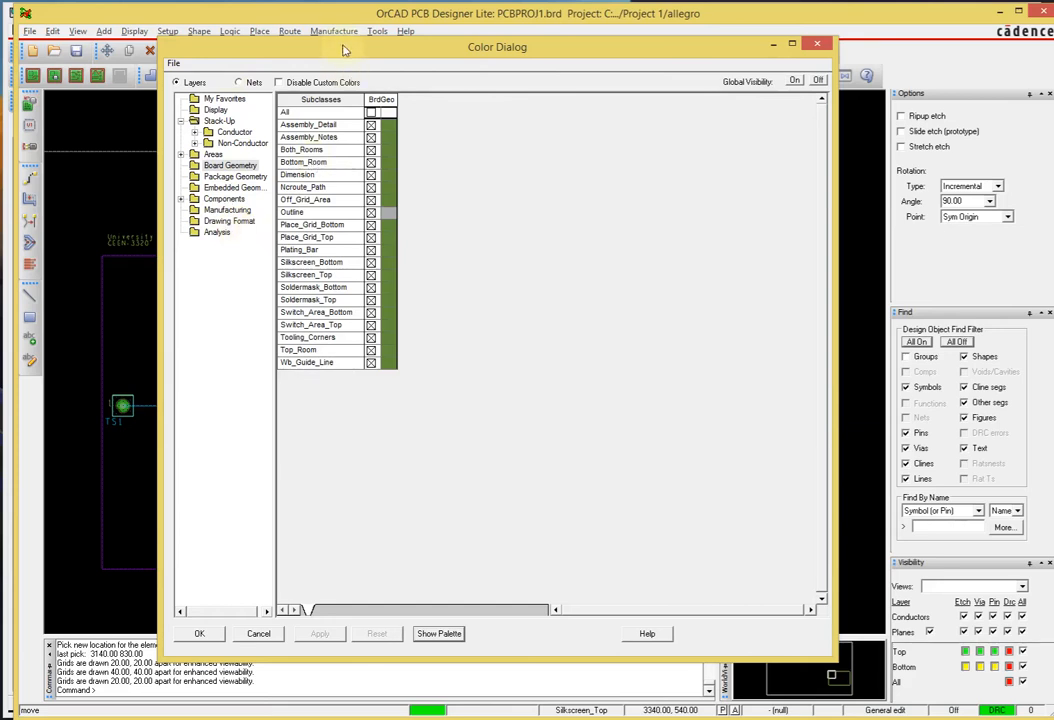
drag(343, 49, 596, 51)
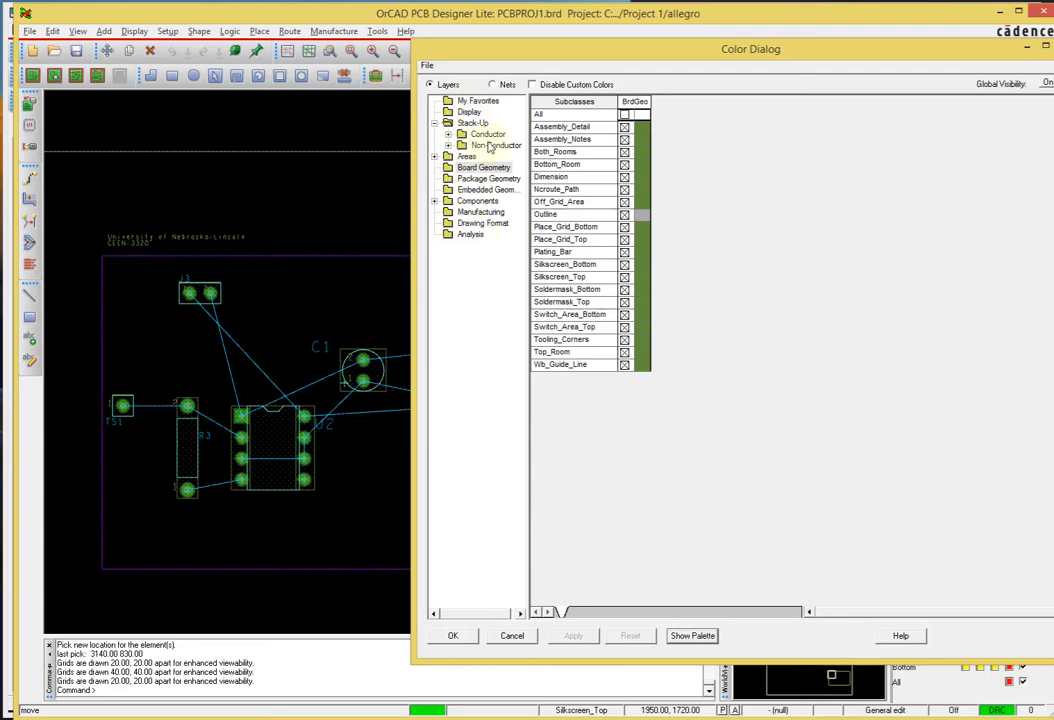
- Hide the Outline subclass of the Board Geometry class and apply the change
click(452, 169)
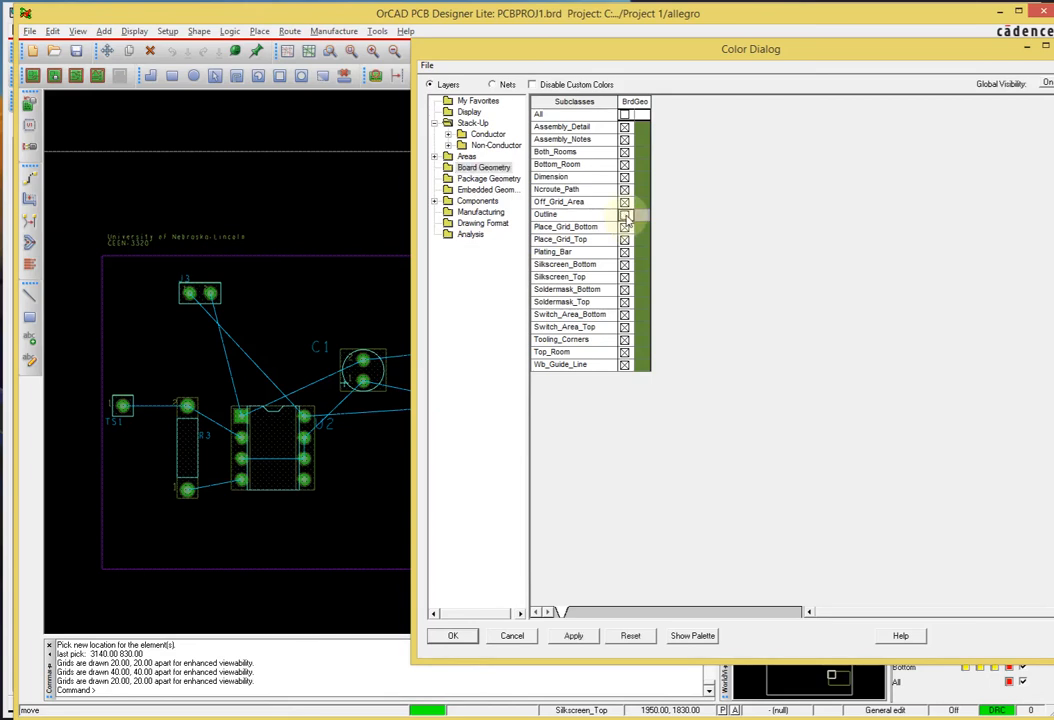
click(574, 636)
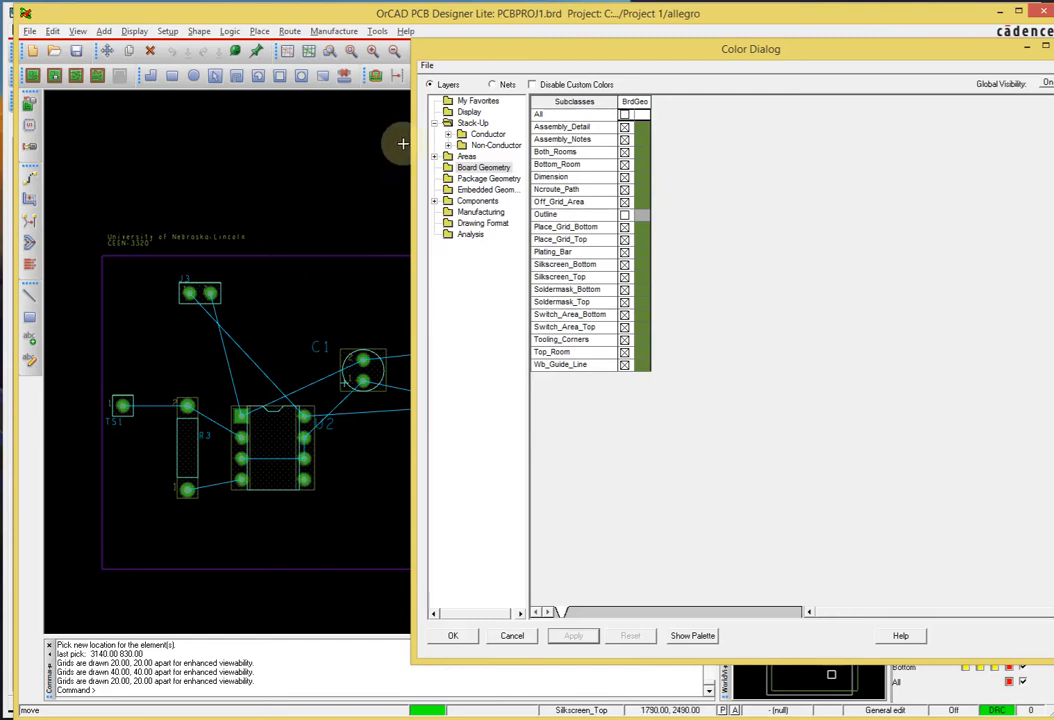
- Hide the Through All package keepin and route keepin in the Areas class, applying each change
click(468, 157)
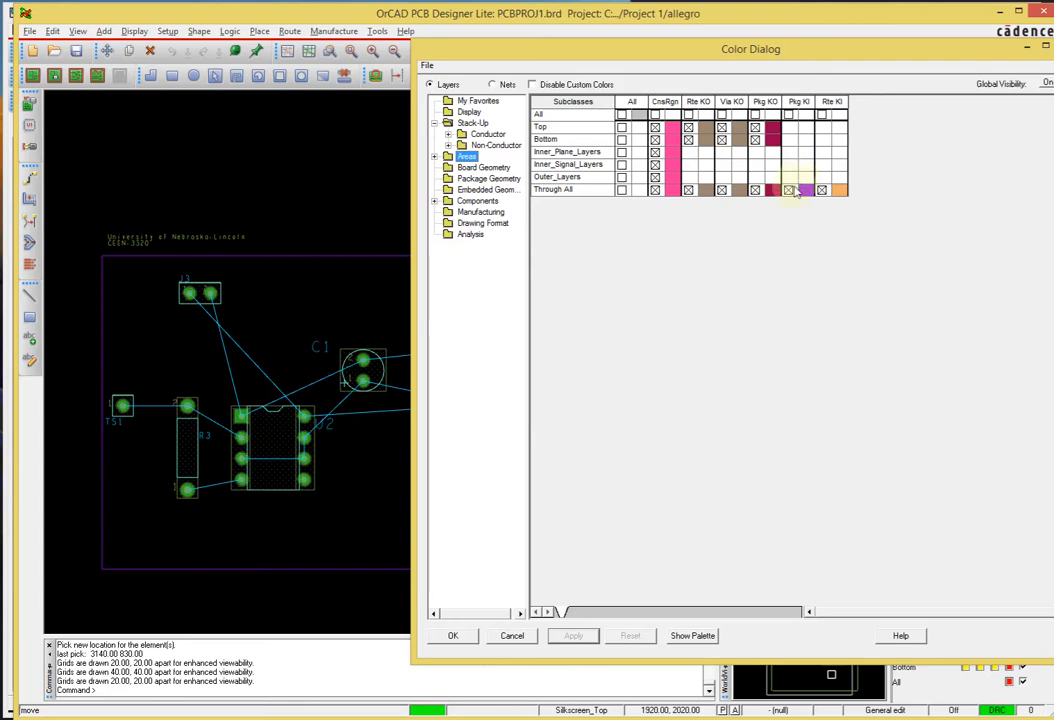
click(313, 200)
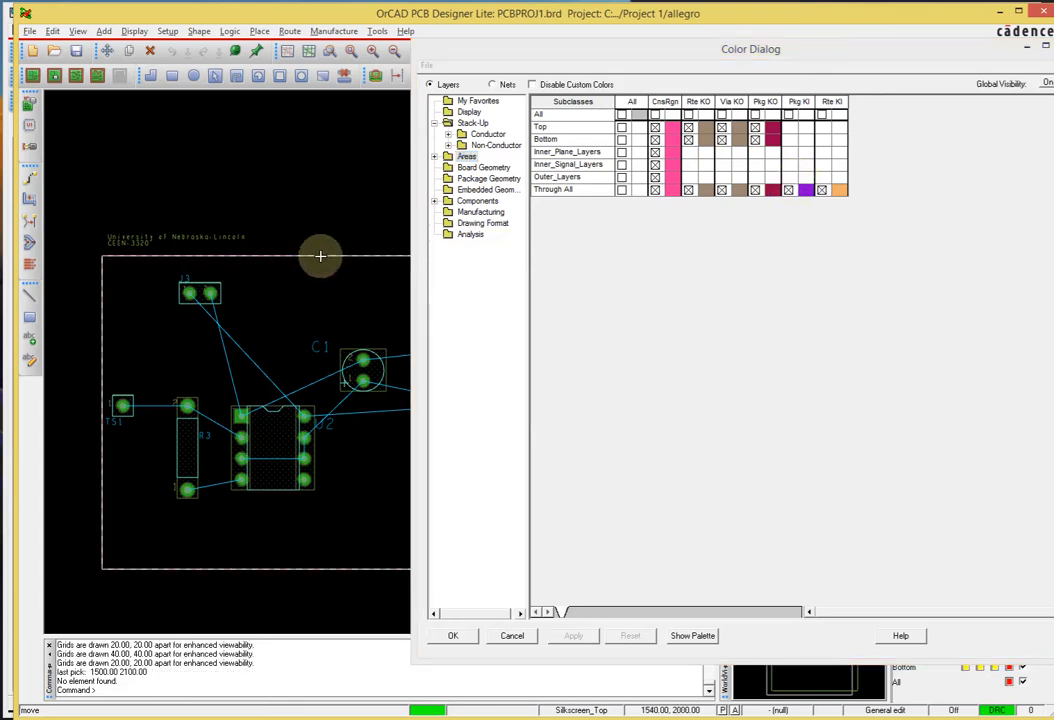
click(788, 190)
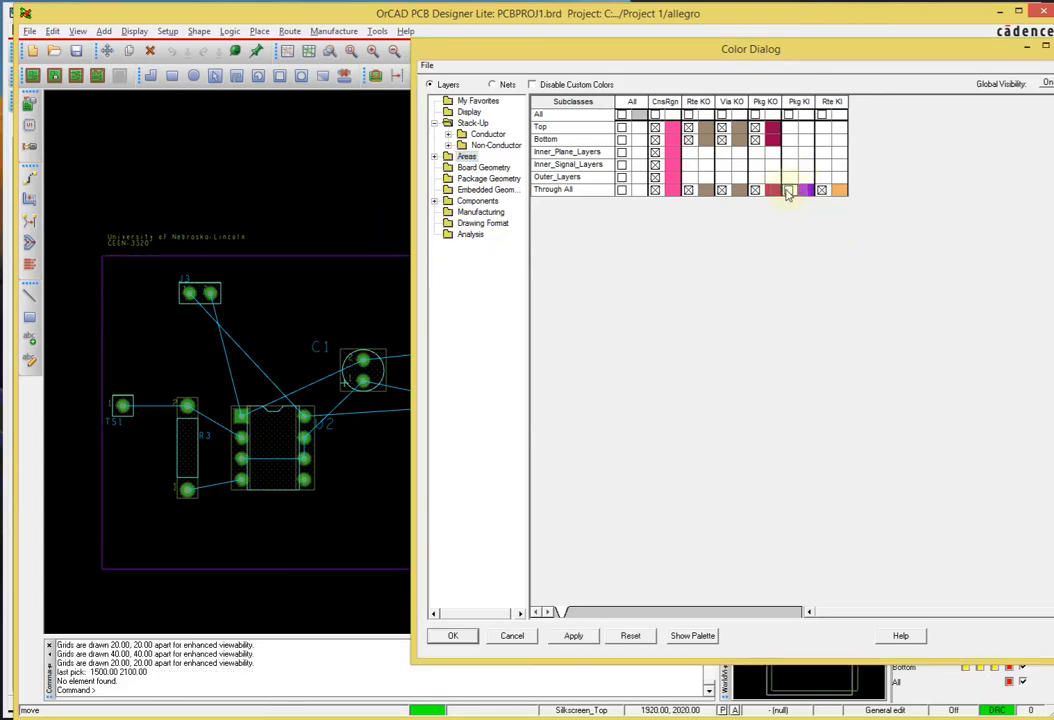
click(573, 636)
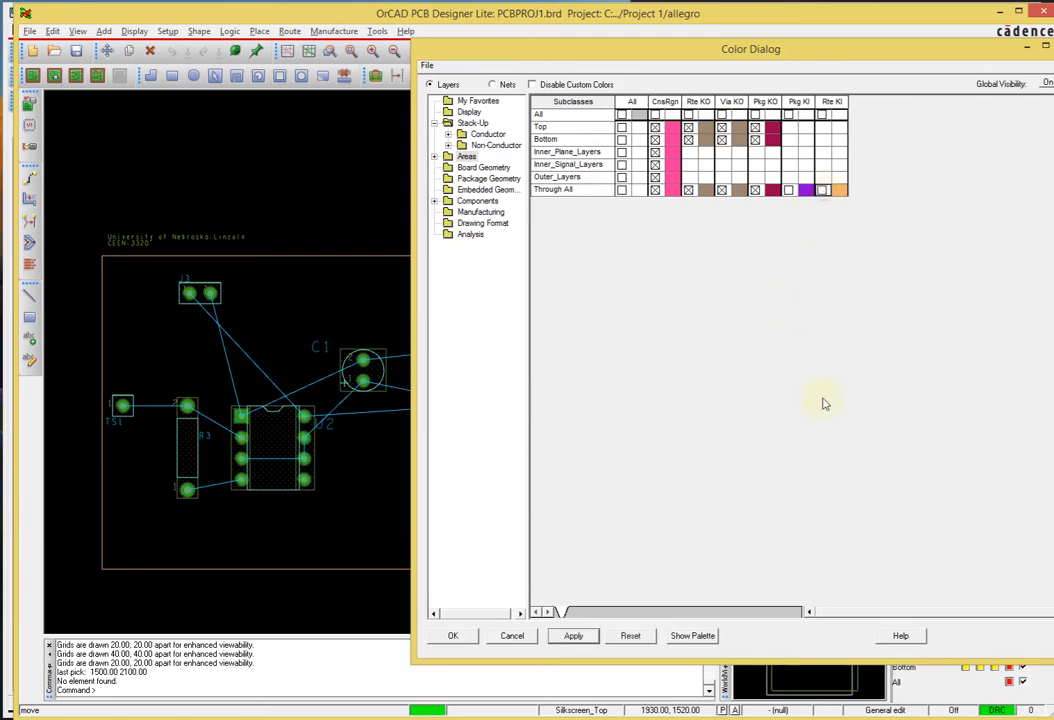
click(573, 636)
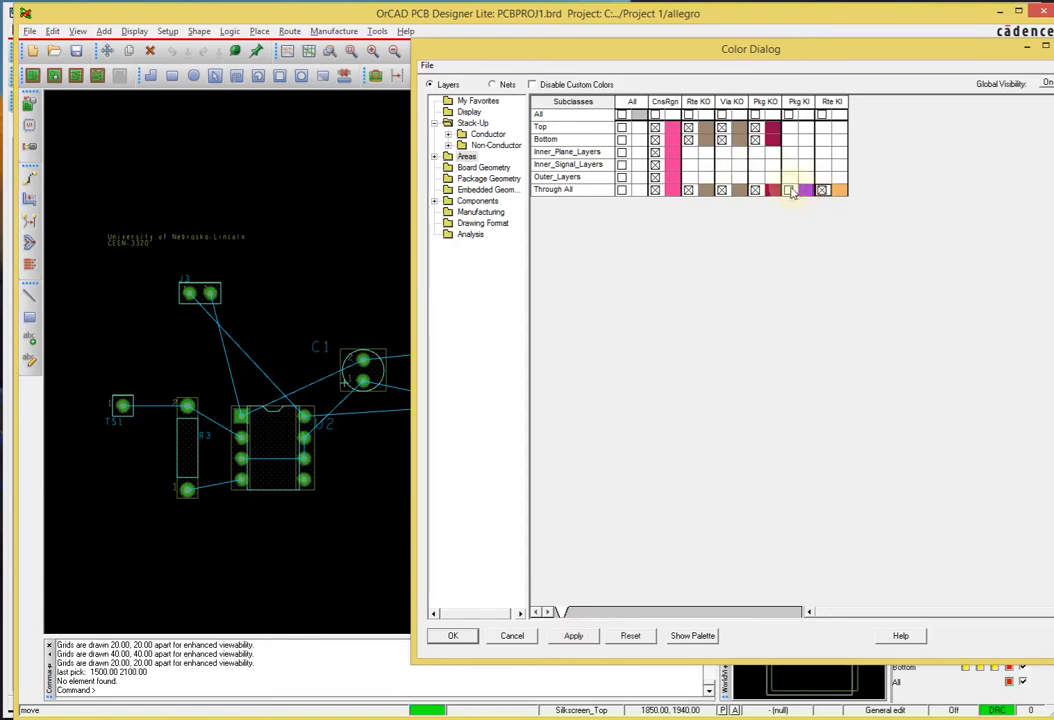
- Show the Through All package and route keepins and the Board Geometry Outline again, applying the changes
click(575, 636)
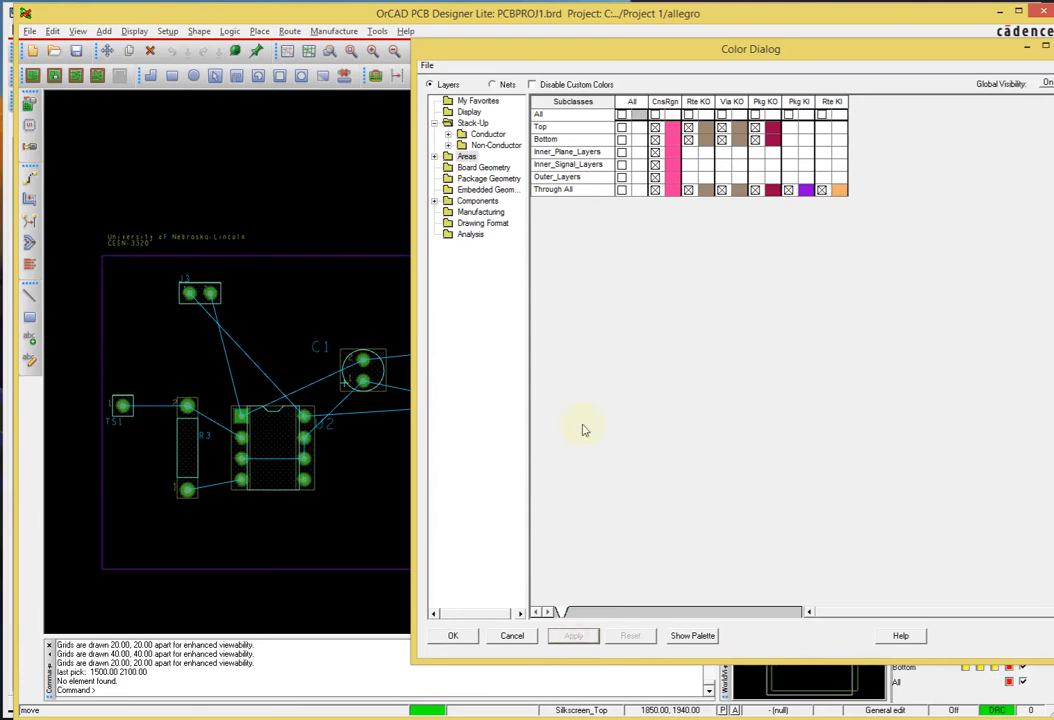
click(498, 170)
click(625, 215)
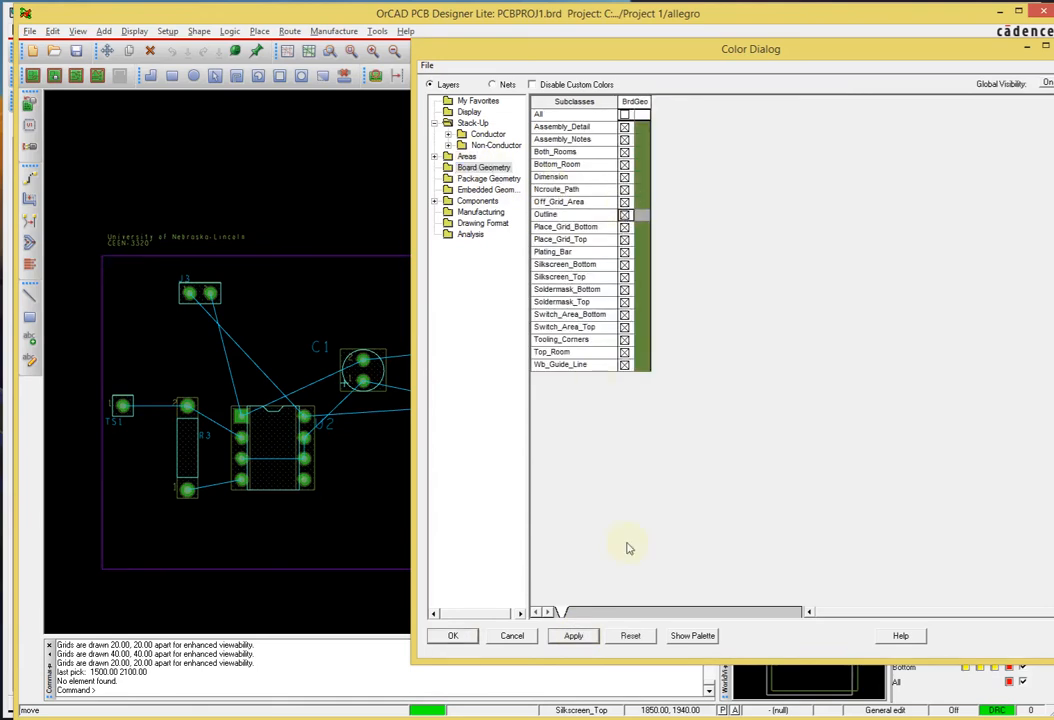
click(575, 636)
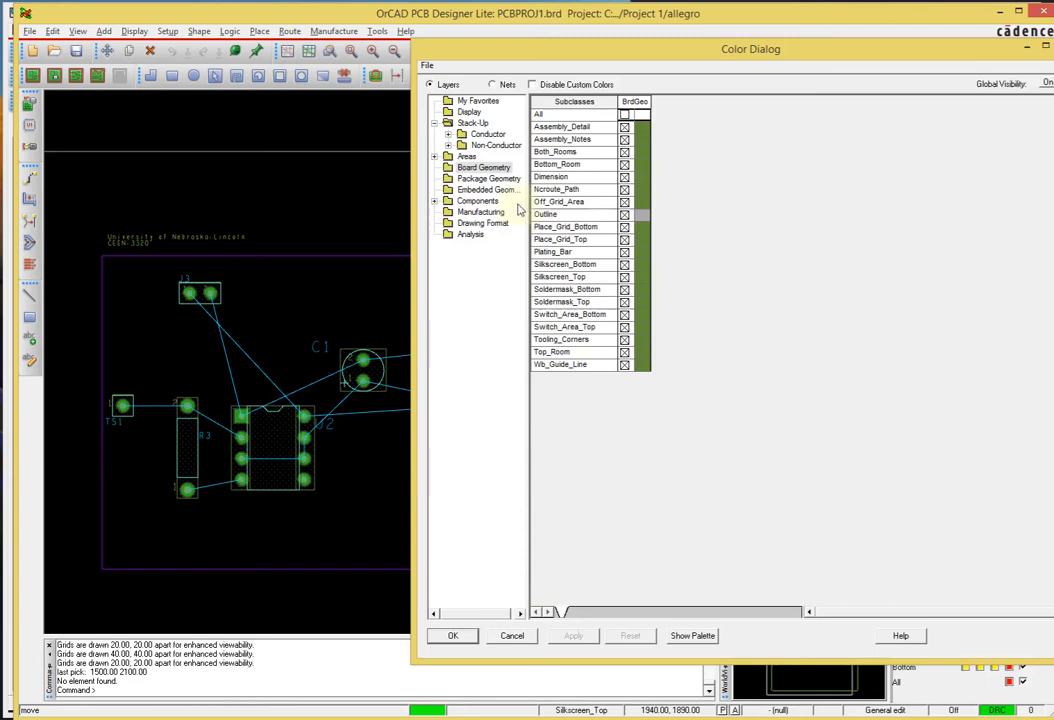
- Show every subclass of the Components class, apply the change, and examine the component text displayed on the board
click(477, 201)
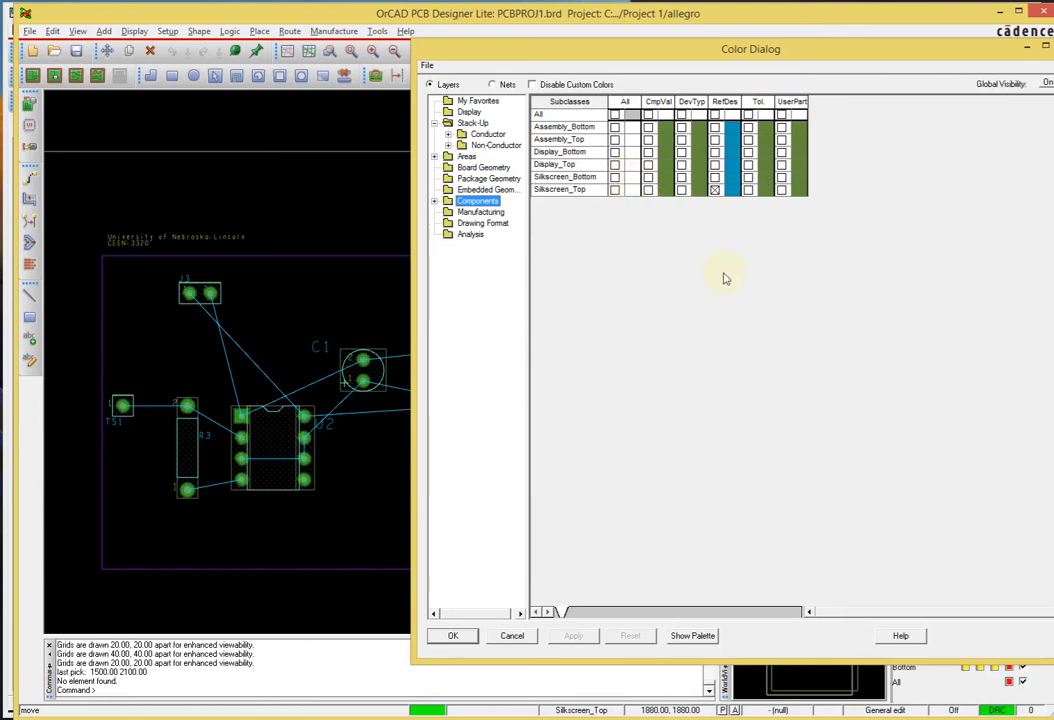
click(615, 115)
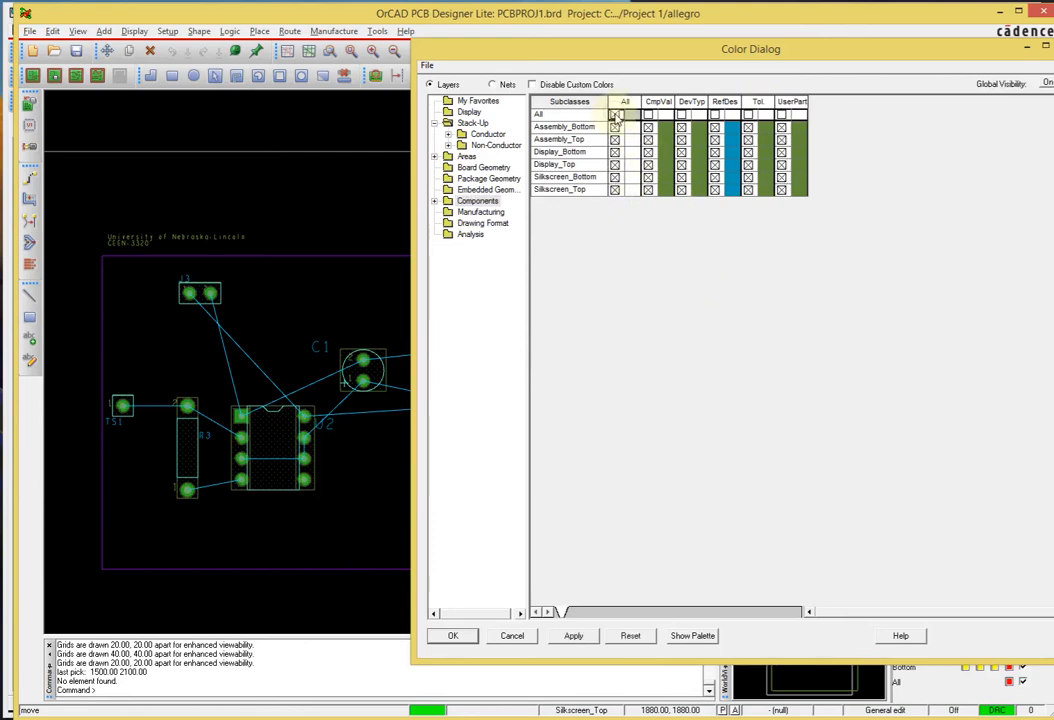
click(576, 636)
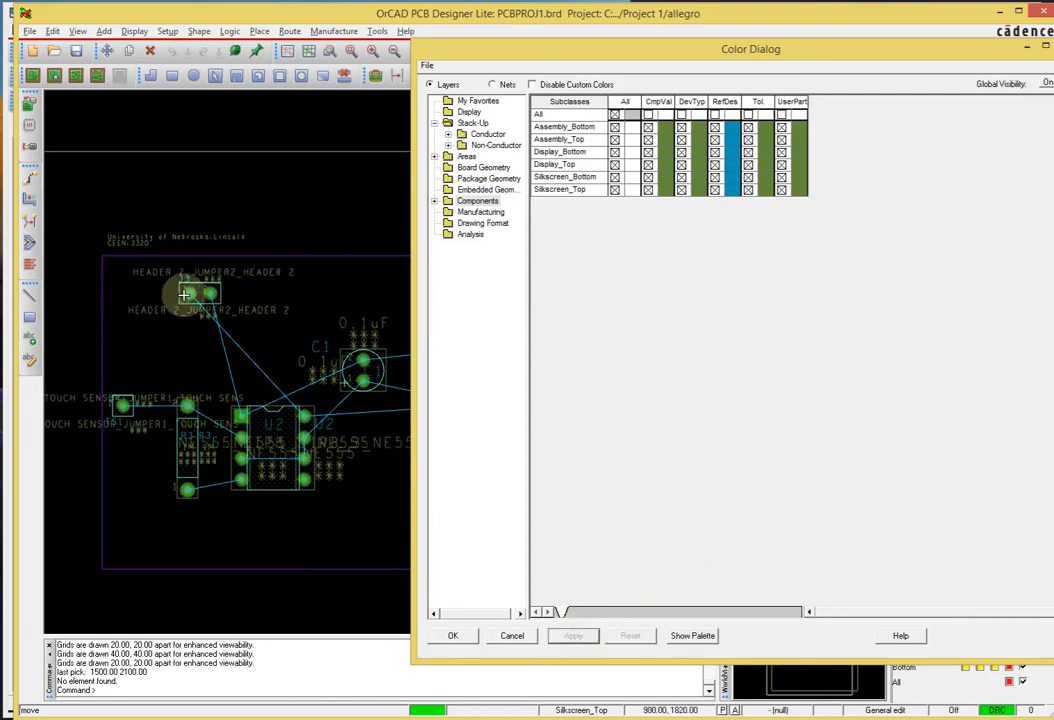
scroll(200, 294, up, 2)
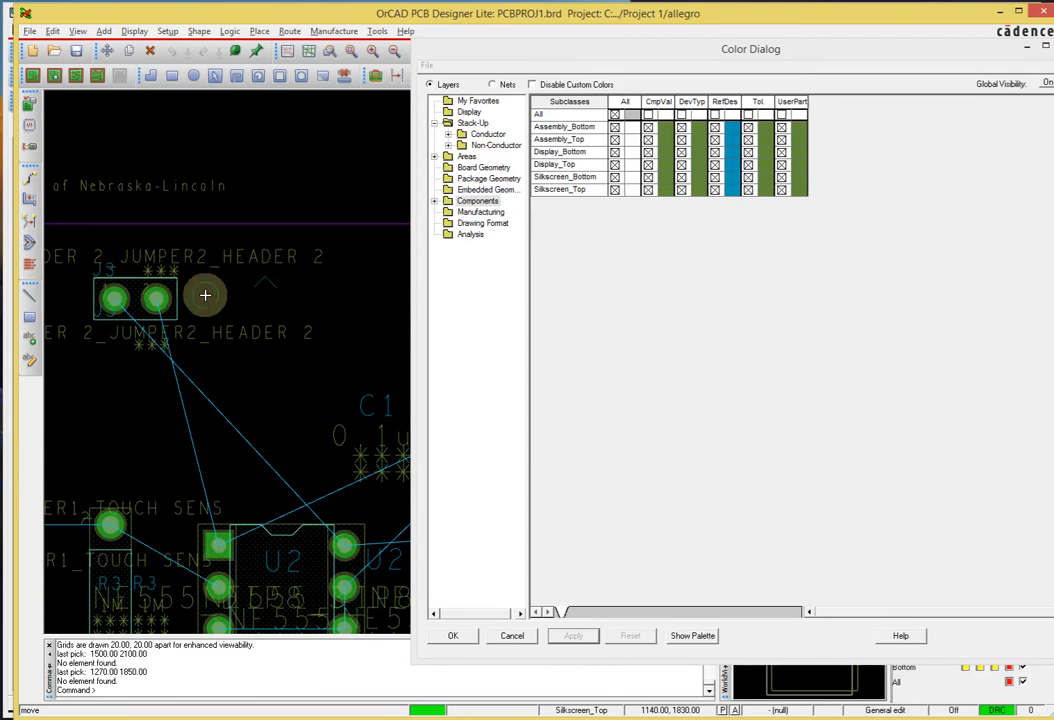
middle_drag(205, 295, 201, 294)
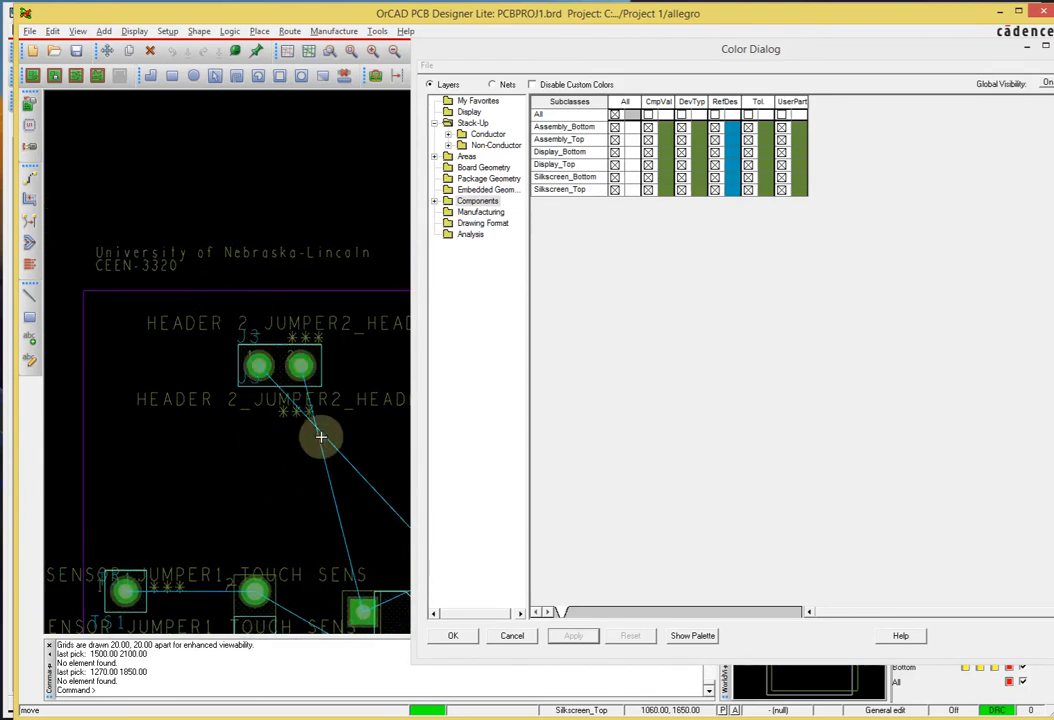
middle_drag(320, 437, 343, 380)
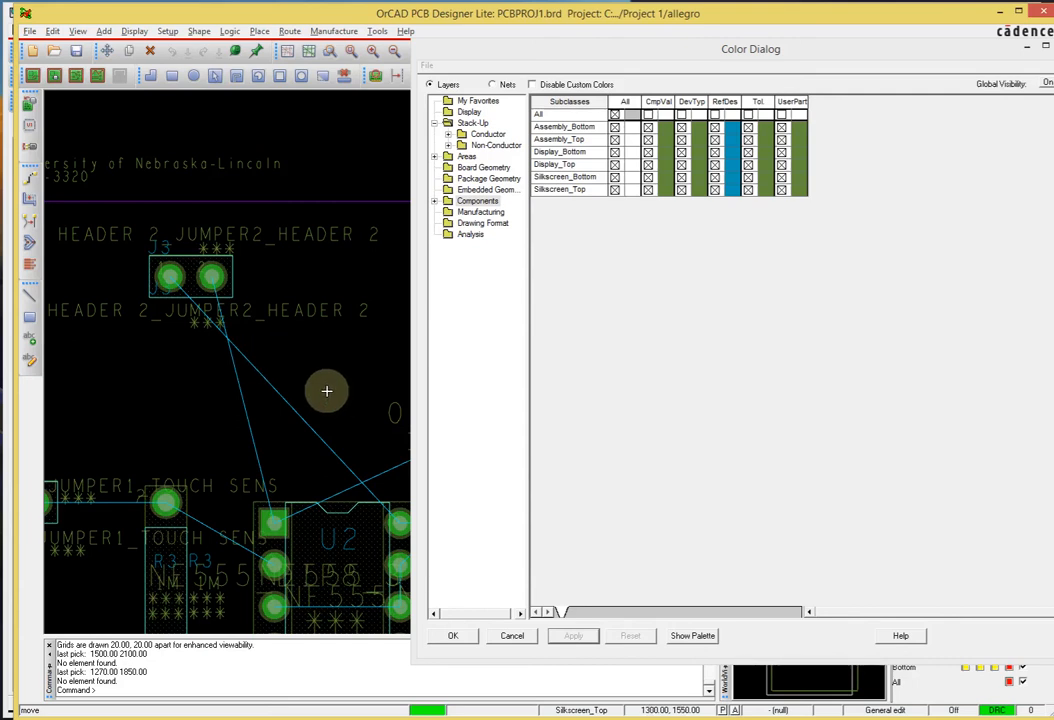
middle_drag(306, 422, 303, 421)
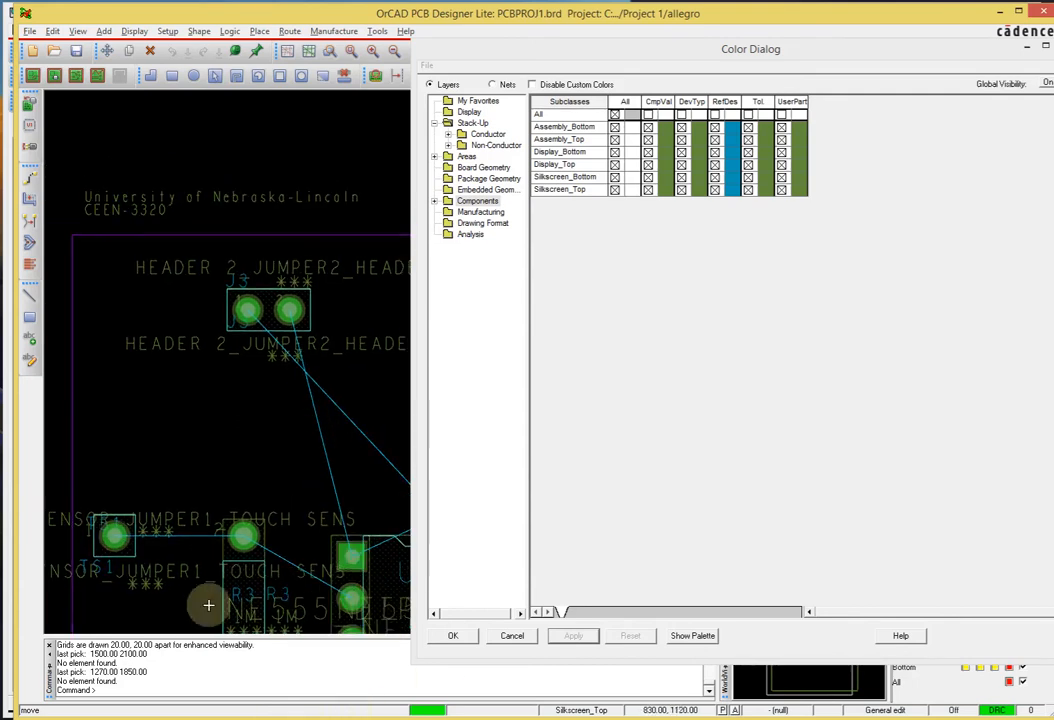
- Switch to the web browser's circuit board image results and examine the Sandwich PCB and PCB plating solutions images, viewing the latter at full size
key(alt+Tab)
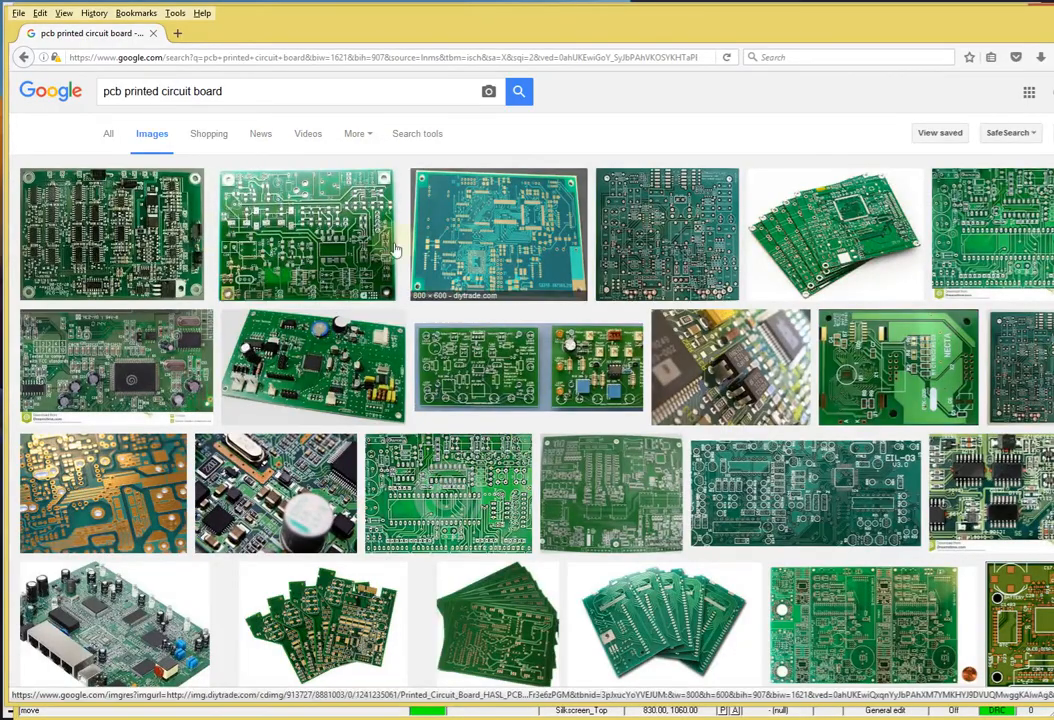
click(474, 356)
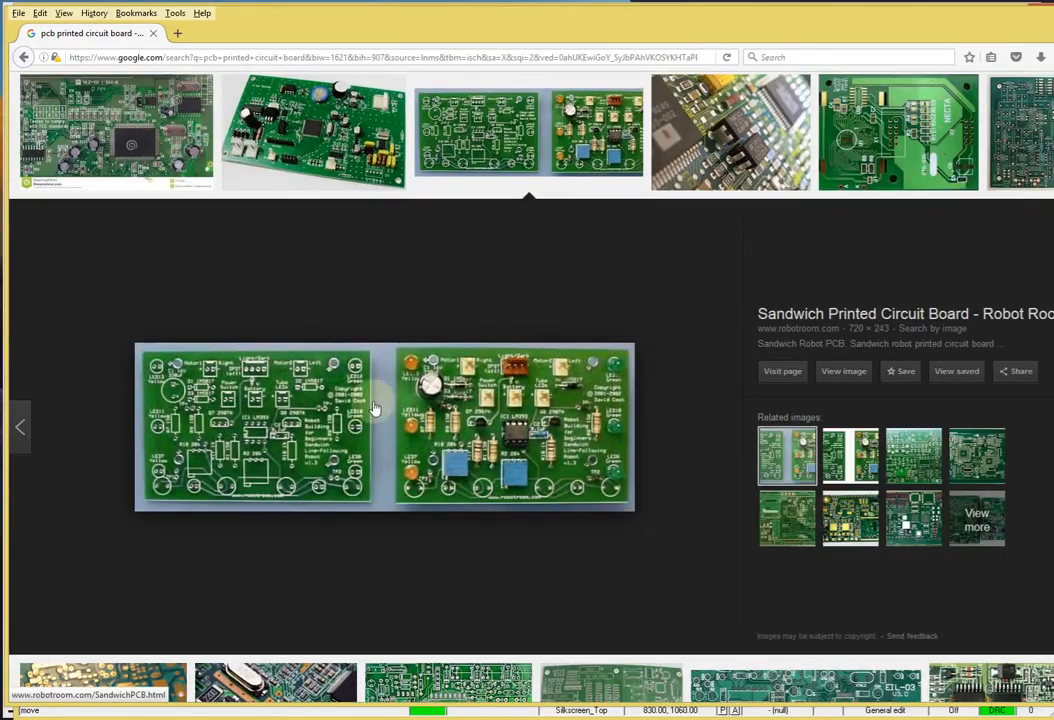
scroll(830, 270, up, 4)
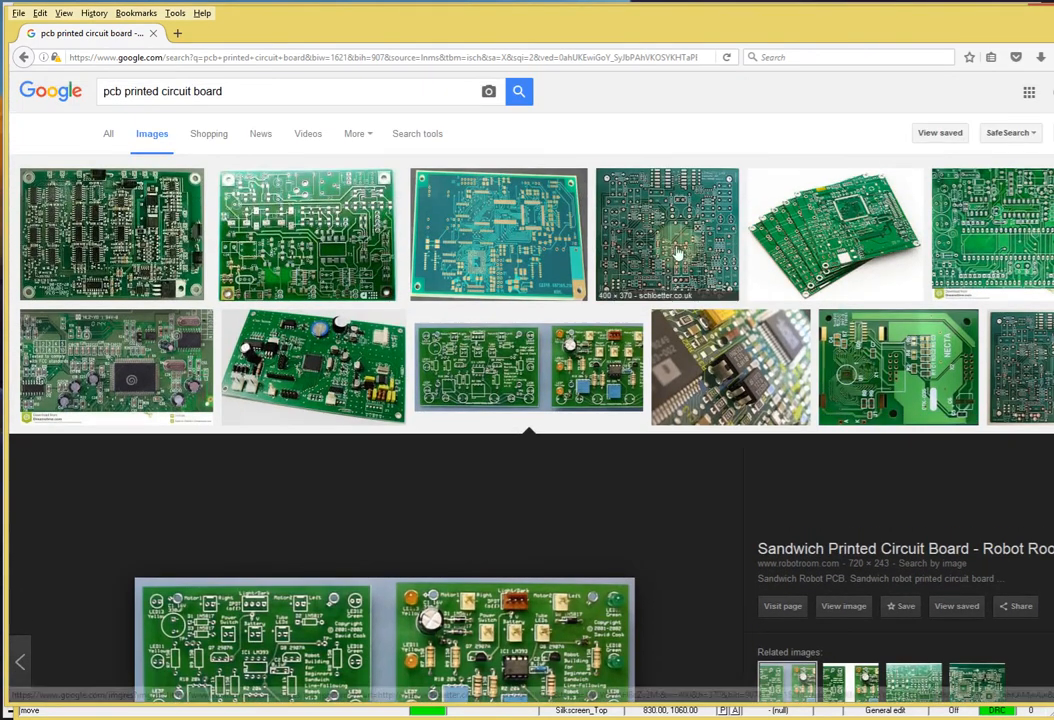
click(677, 256)
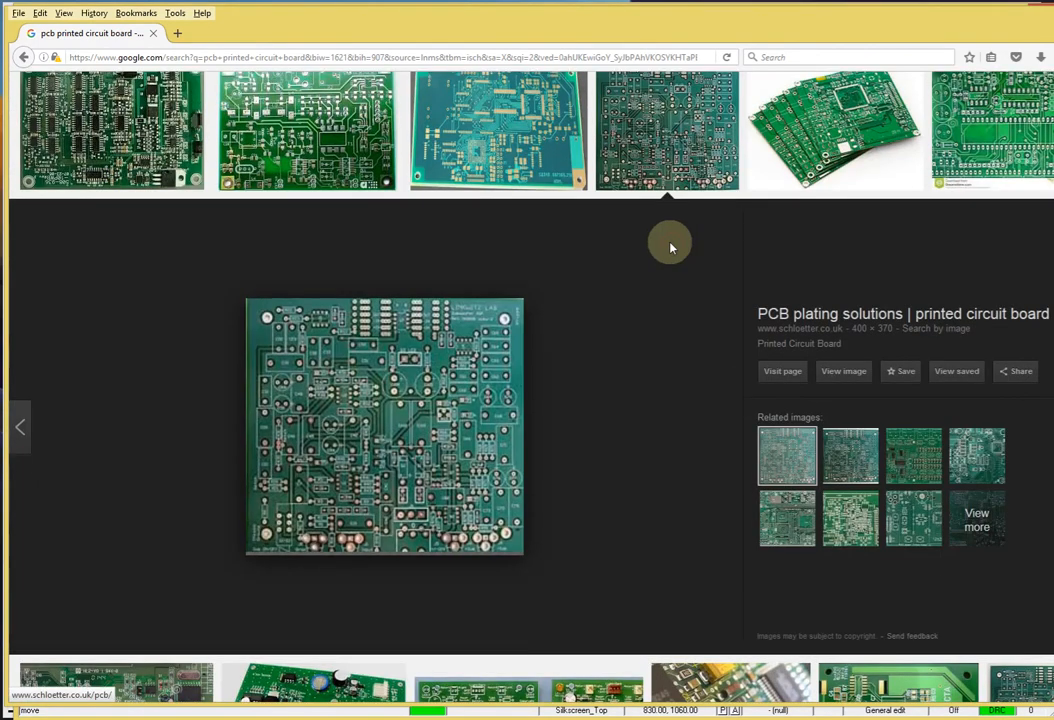
click(843, 371)
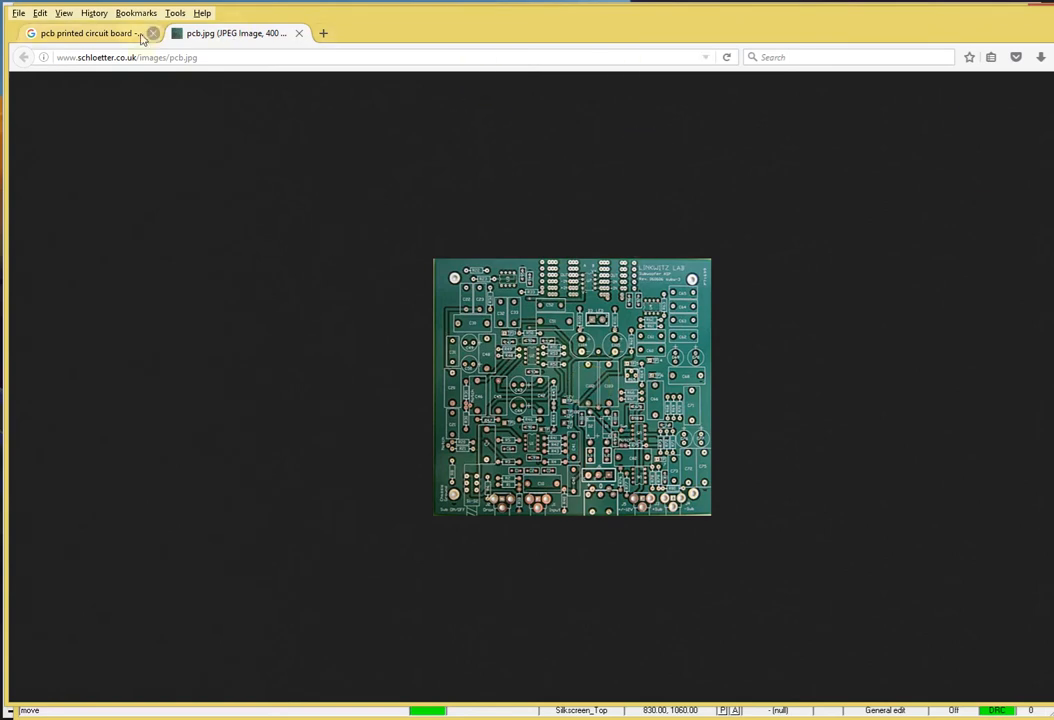
click(299, 34)
- Examine the Dreamstime green circuit board image at full size for its silkscreen labels, and close the browser
scroll(654, 301, up, 3)
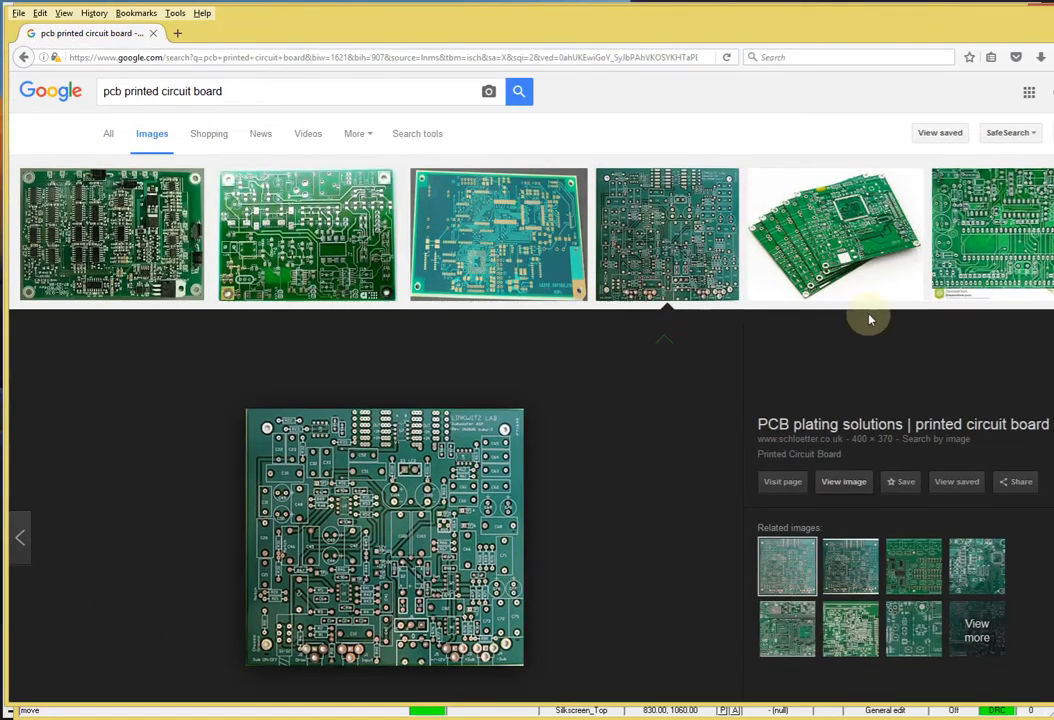
click(990, 235)
scroll(828, 332, down, 2)
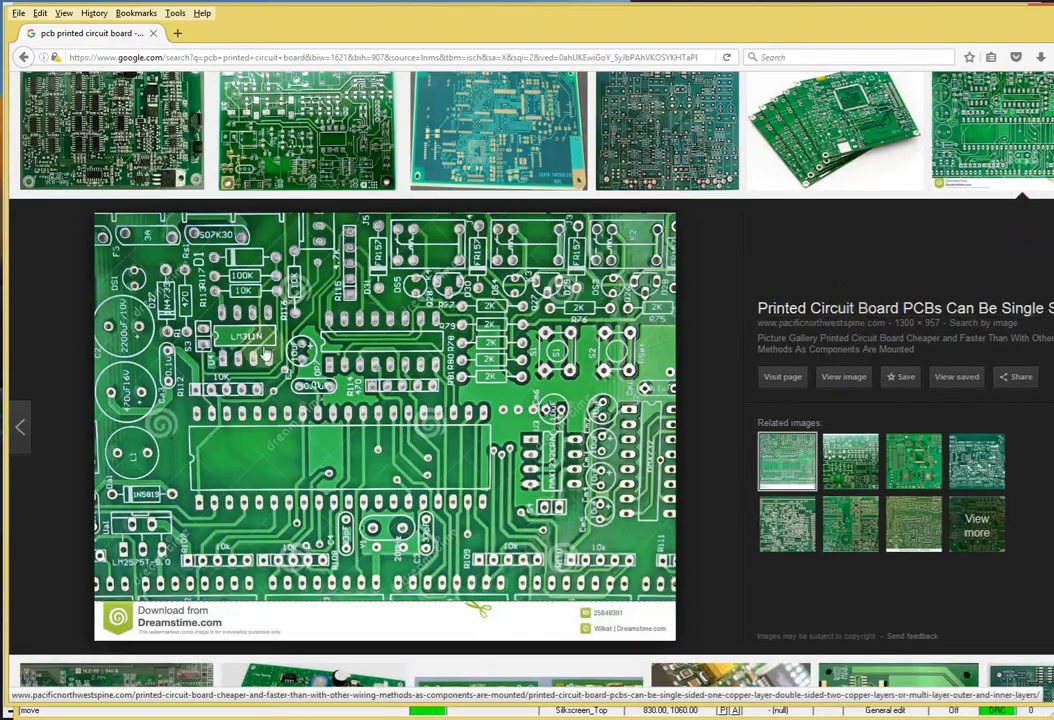
click(843, 378)
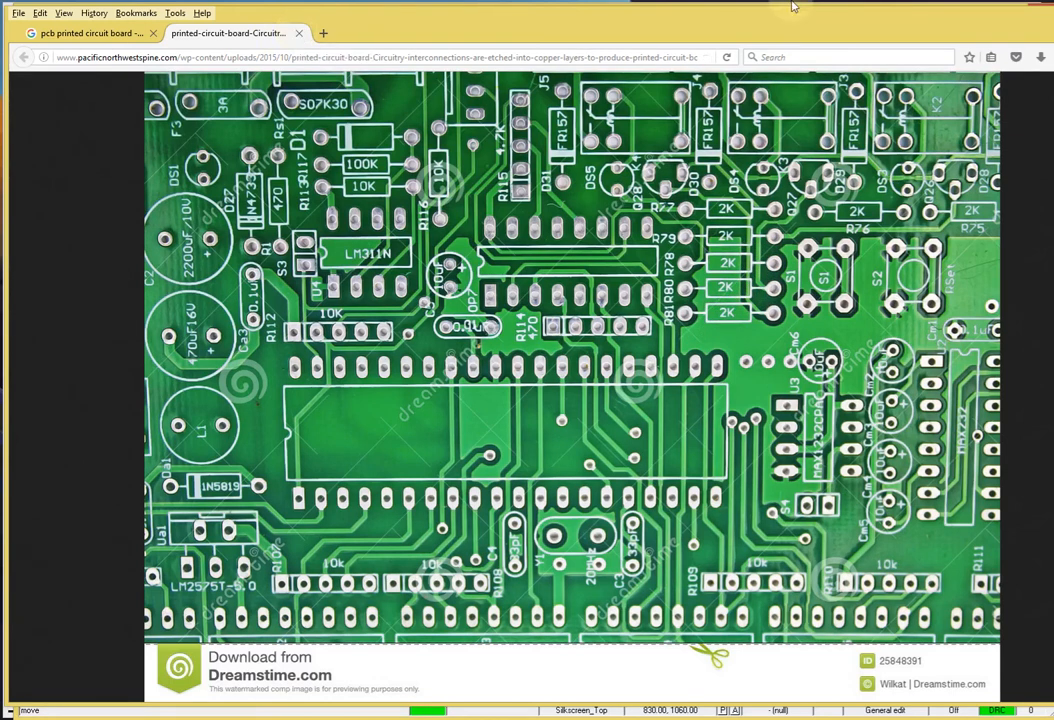
click(1046, 10)
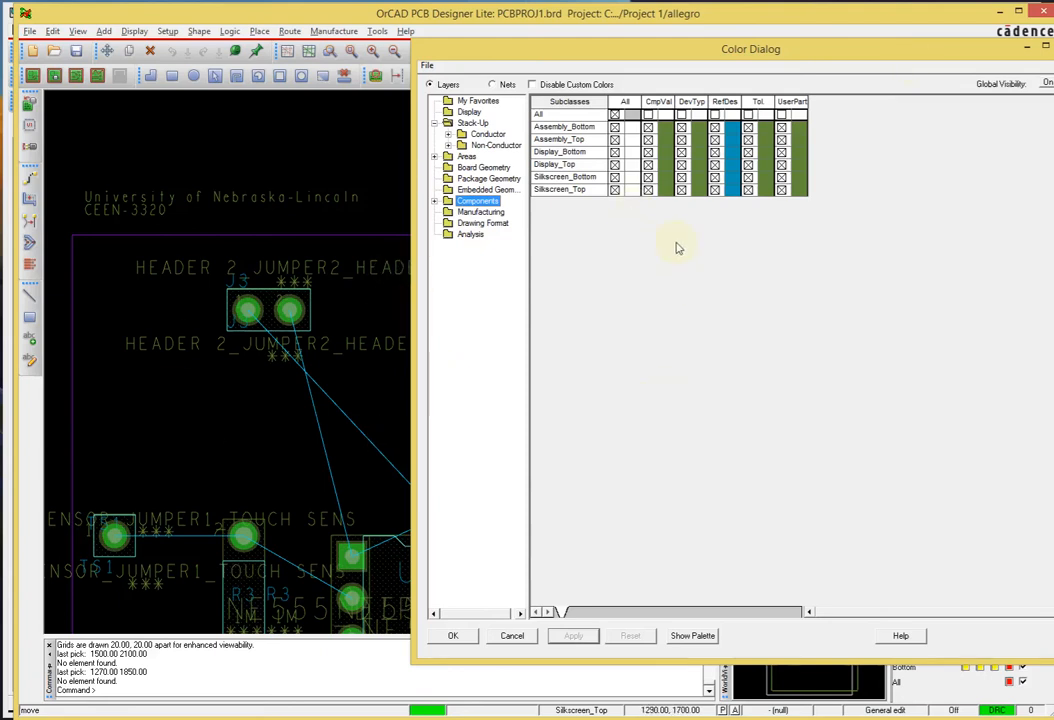
- Show only CmpVal and RefDes on Silkscreen_Bottom and Silkscreen_Top in the Components class, apply, and close the Color Dialog
click(615, 115)
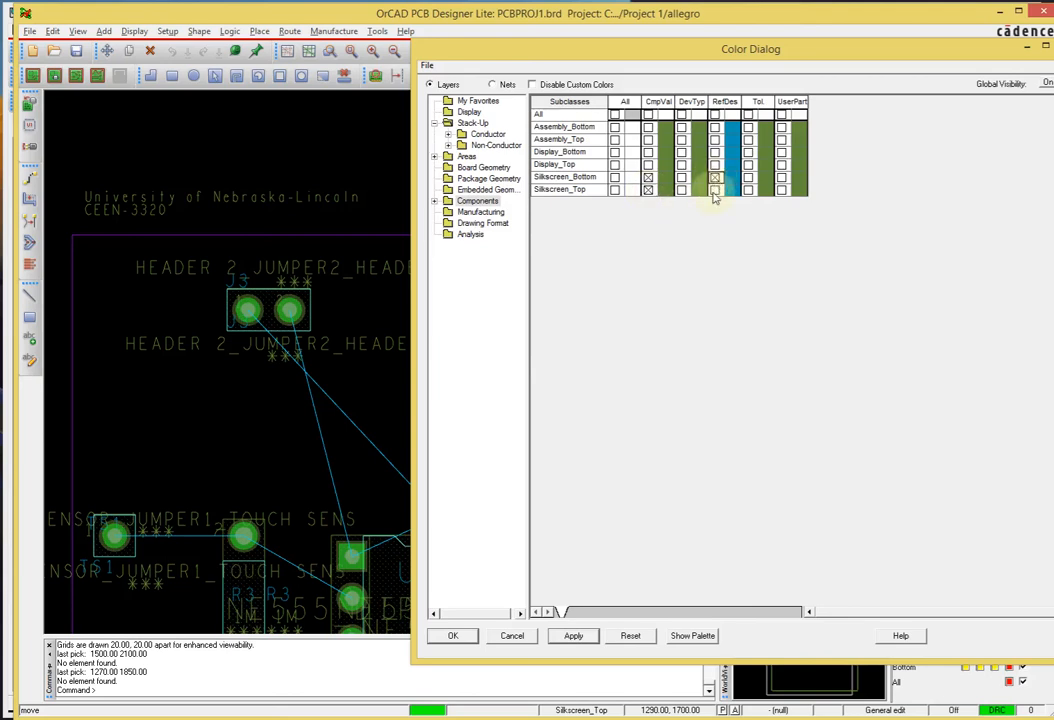
click(573, 636)
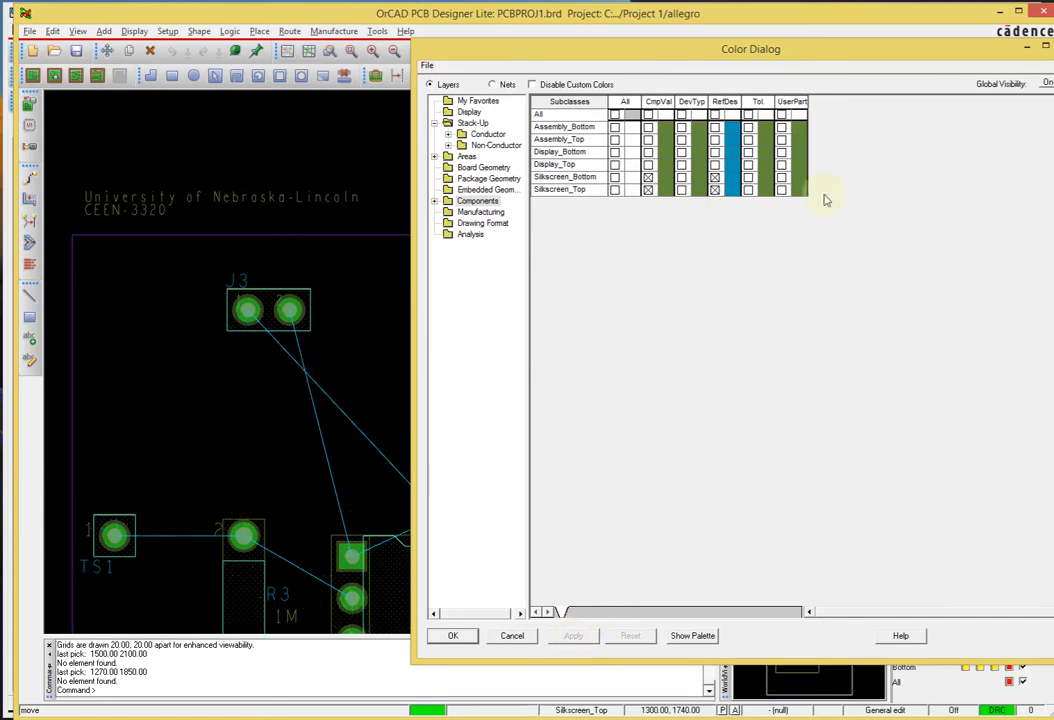
click(453, 636)
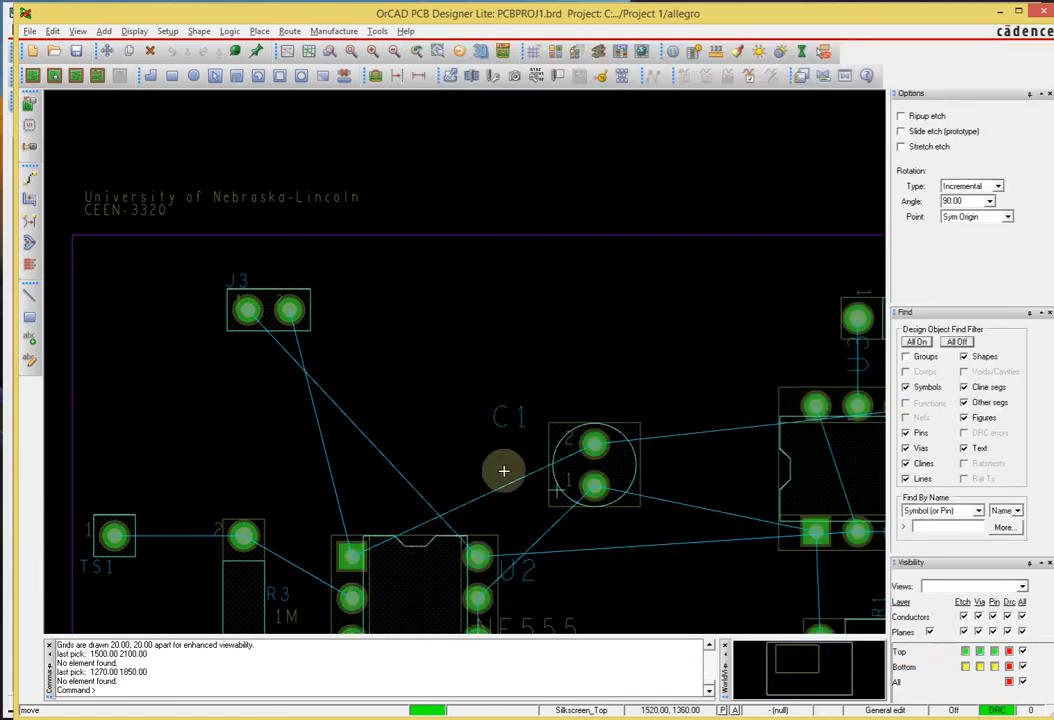
- Restrict the move selection to text, place the J3 reference label just above its header's upper-left corner, and finish the move
scroll(407, 374, up, 3)
mouse_move(407, 374)
middle_down()
mouse_move(426, 367)
mouse_move(400, 372)
mouse_move(409, 372)
middle_up()
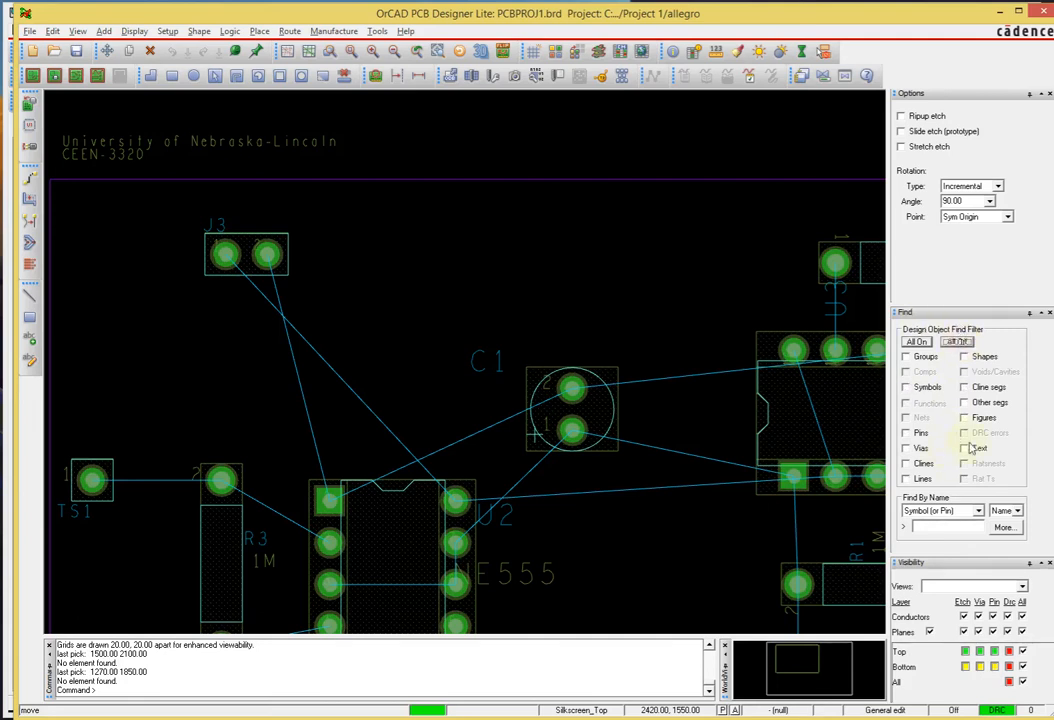
drag(219, 228, 260, 206)
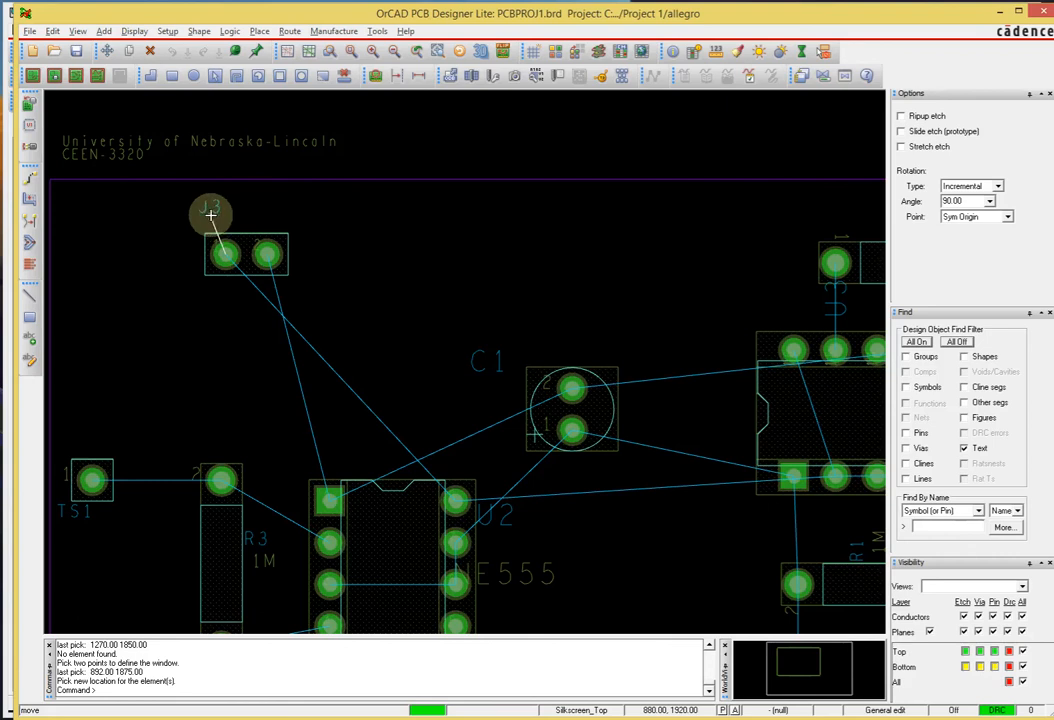
click(214, 219)
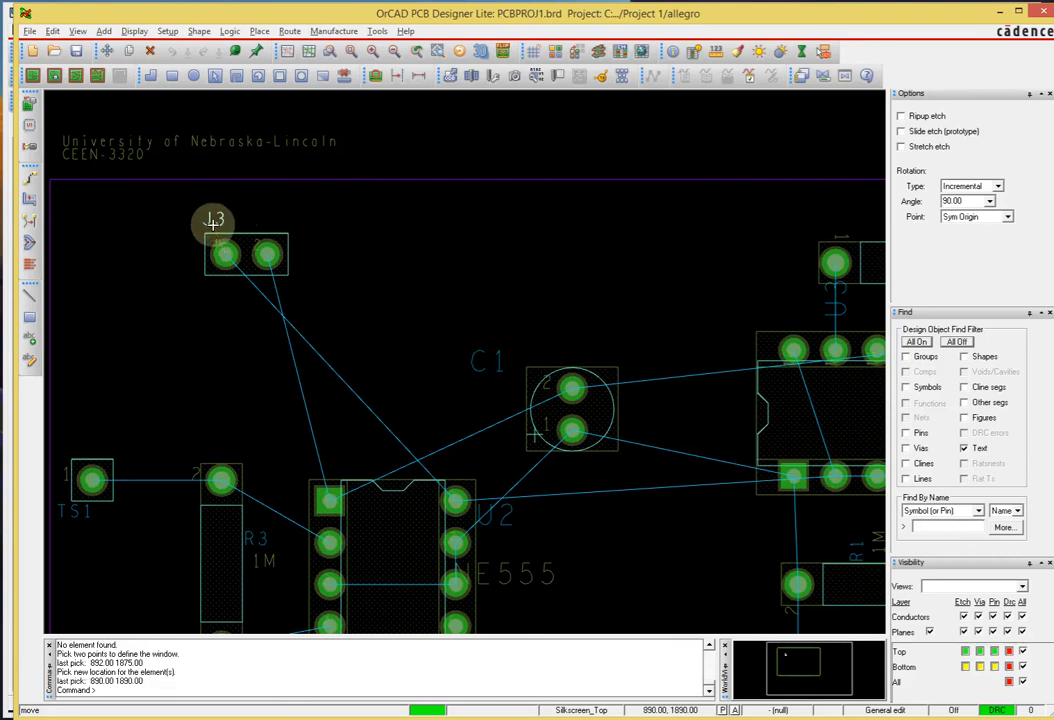
right_click(341, 254)
click(368, 265)
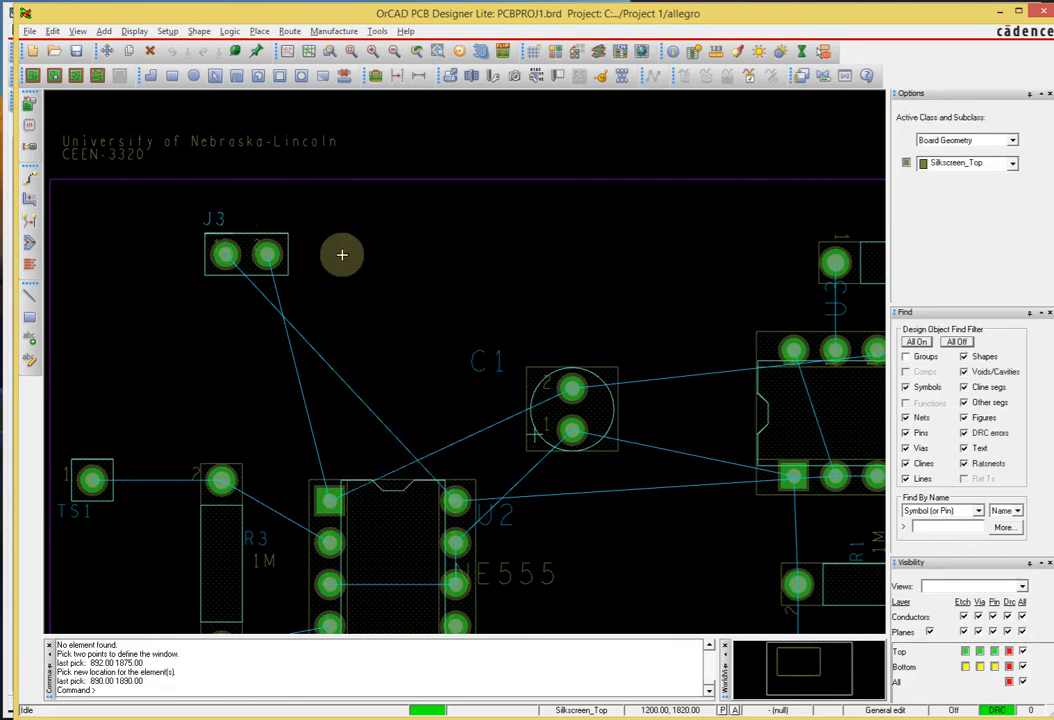
click(212, 218)
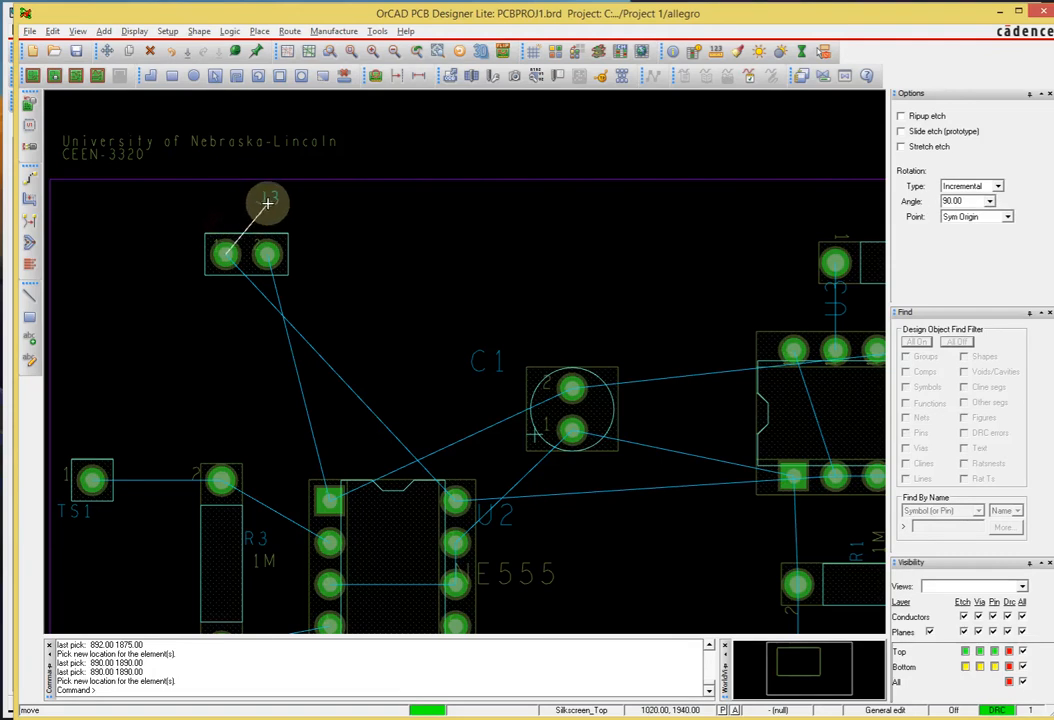
click(212, 223)
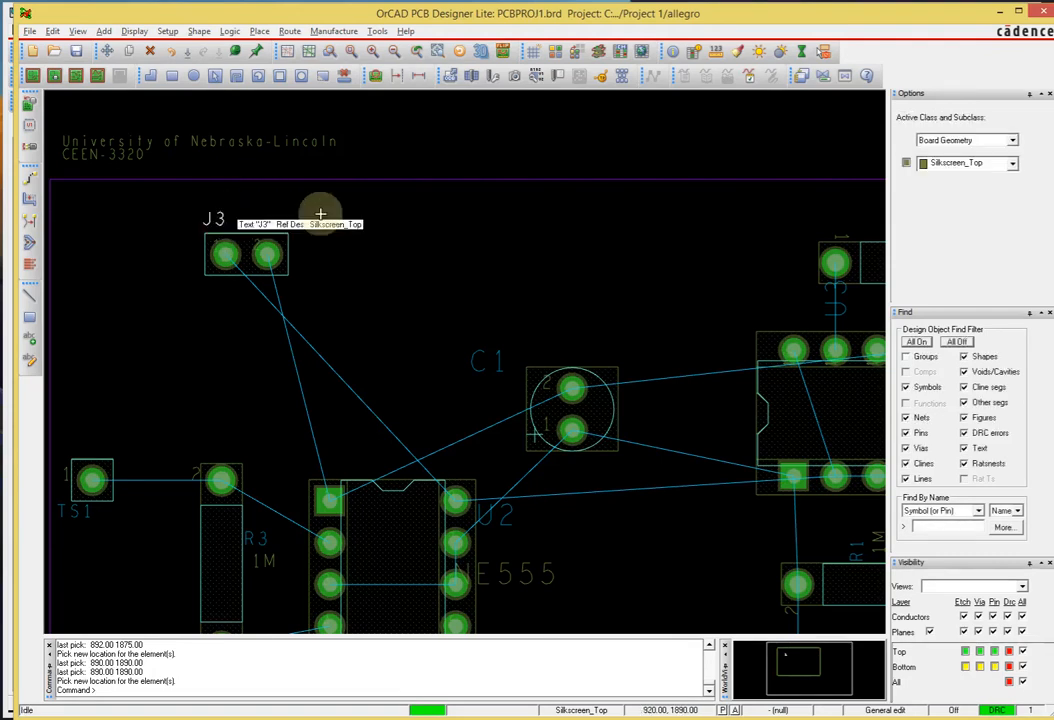
- Move the C1 reference label directly above its capacitor and the U2 label above its chip's upper-left corner
click(479, 366)
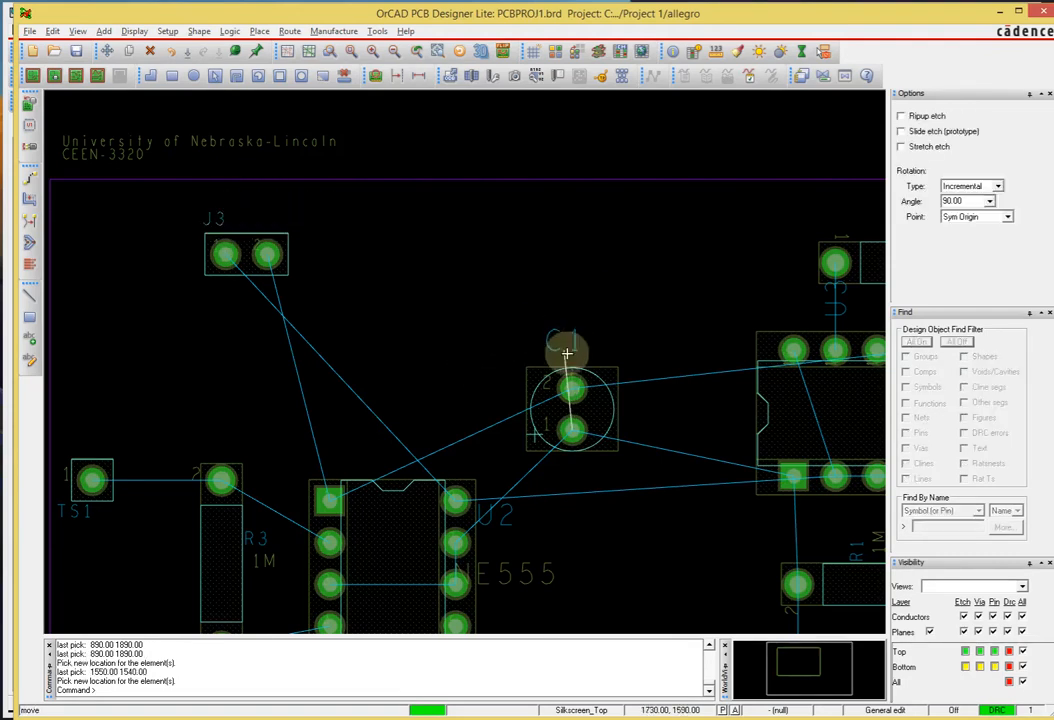
click(567, 351)
click(505, 515)
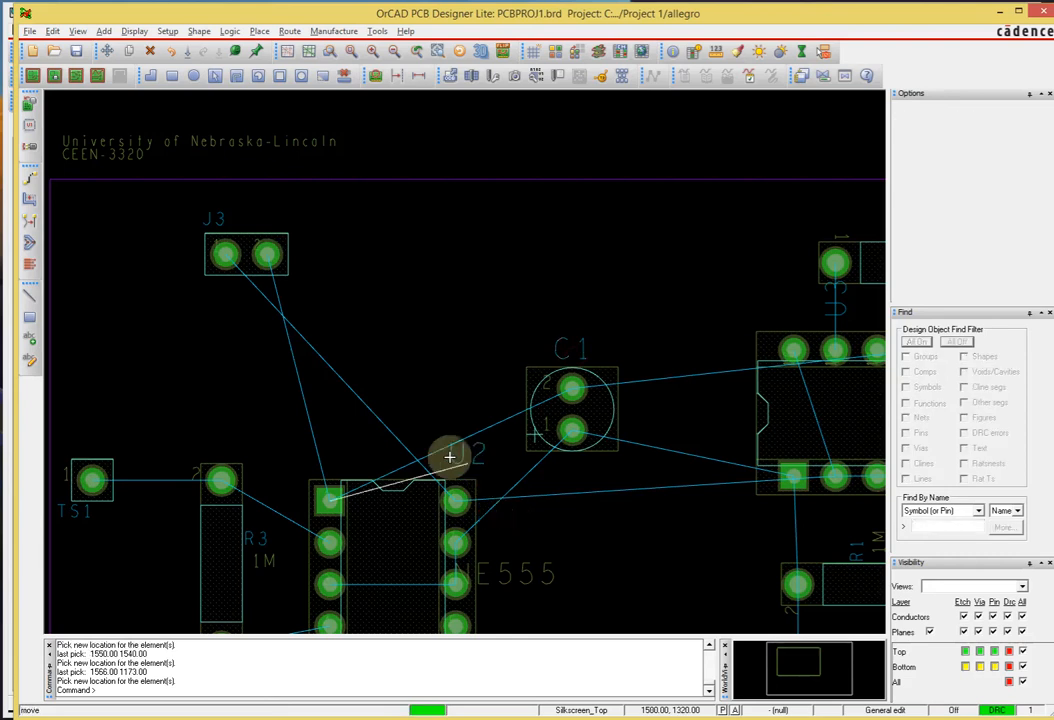
click(350, 460)
- Move the NE555 value label directly below the U2 chip
scroll(409, 459, down, 2)
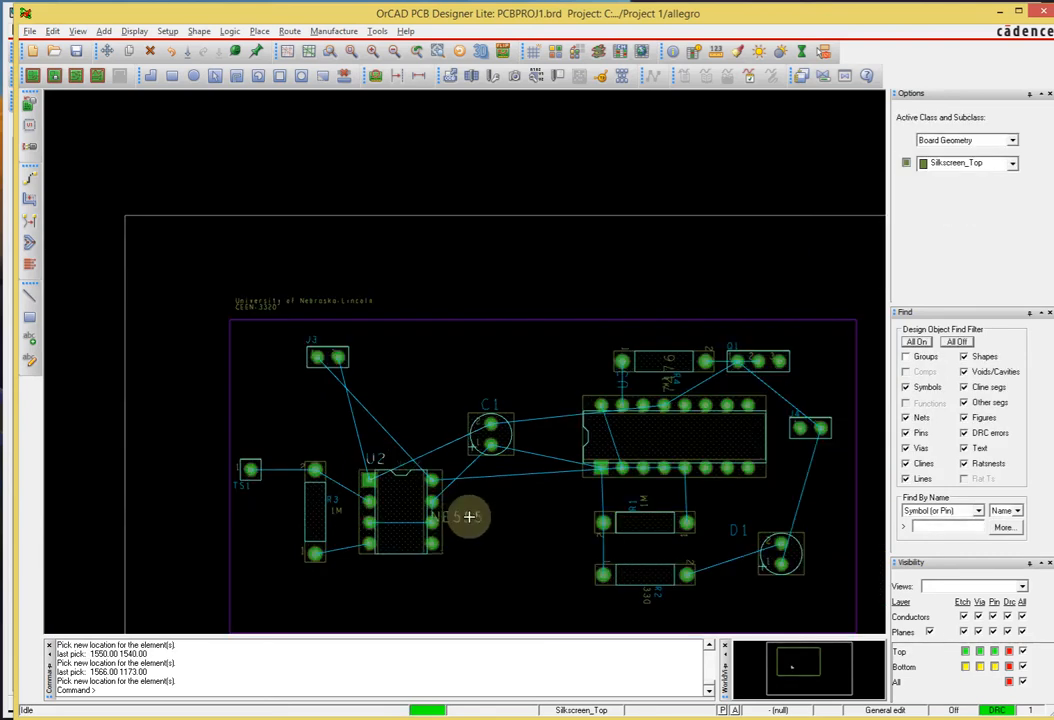
click(470, 513)
click(382, 572)
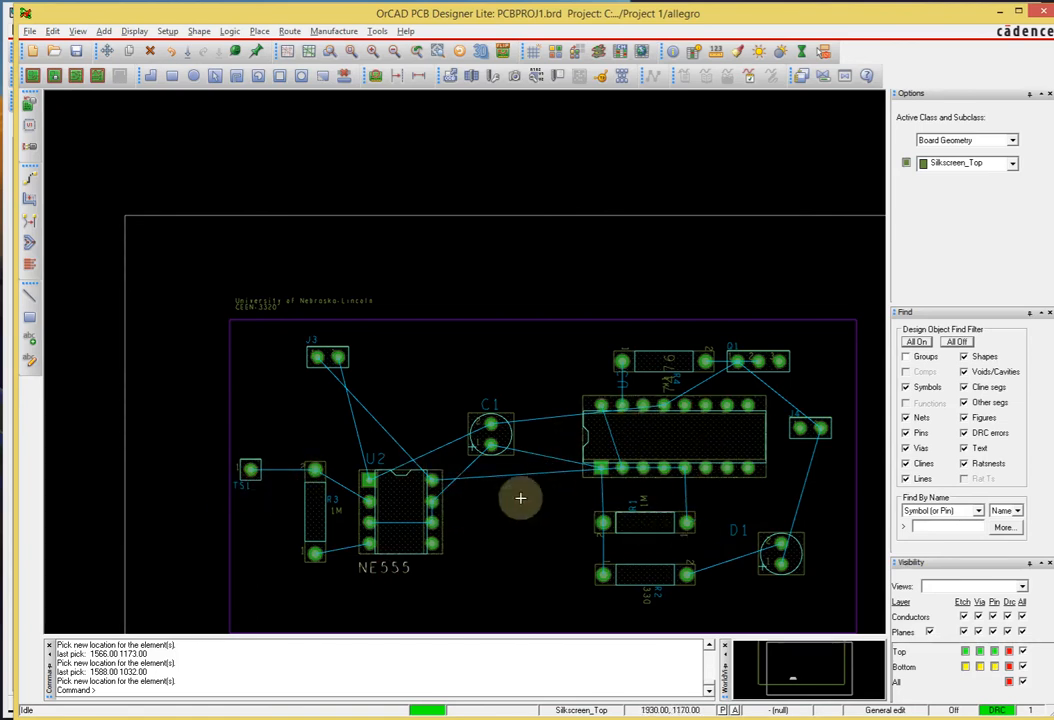
- Try the U2 reference label inside the chip body and return it above the upper-left corner
scroll(332, 449, up, 1)
drag(418, 467, 466, 541)
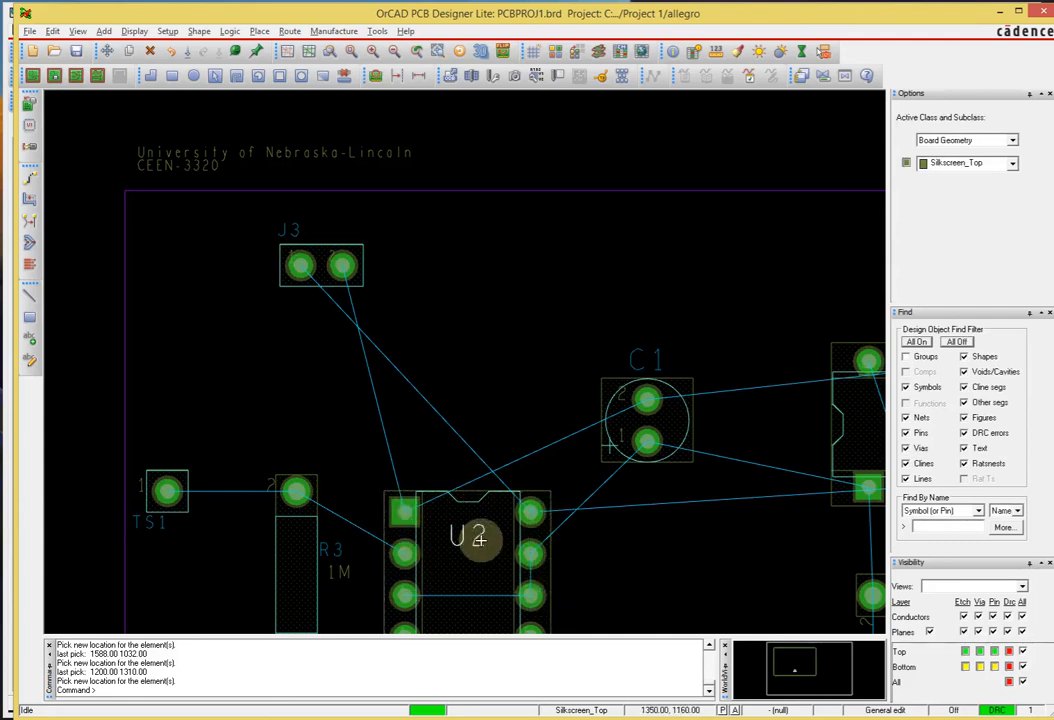
drag(480, 540, 418, 478)
- Move the U3 reference label beside the notched end of its chip and the 7476 value label beside the opposite end
middle_drag(697, 528, 705, 525)
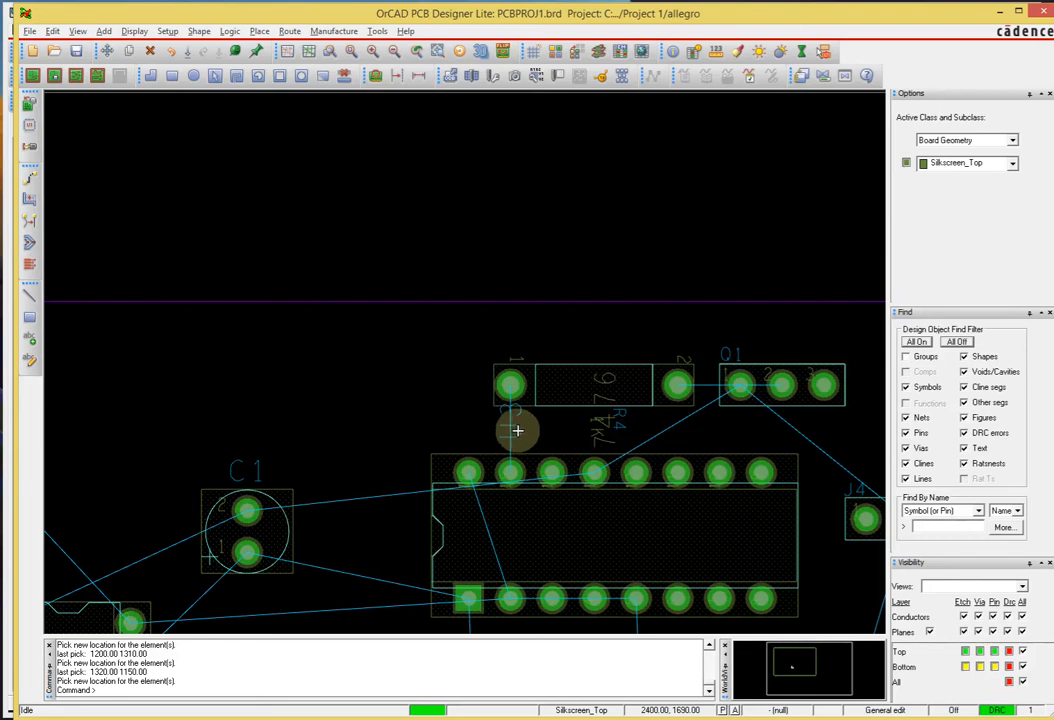
drag(515, 428, 408, 544)
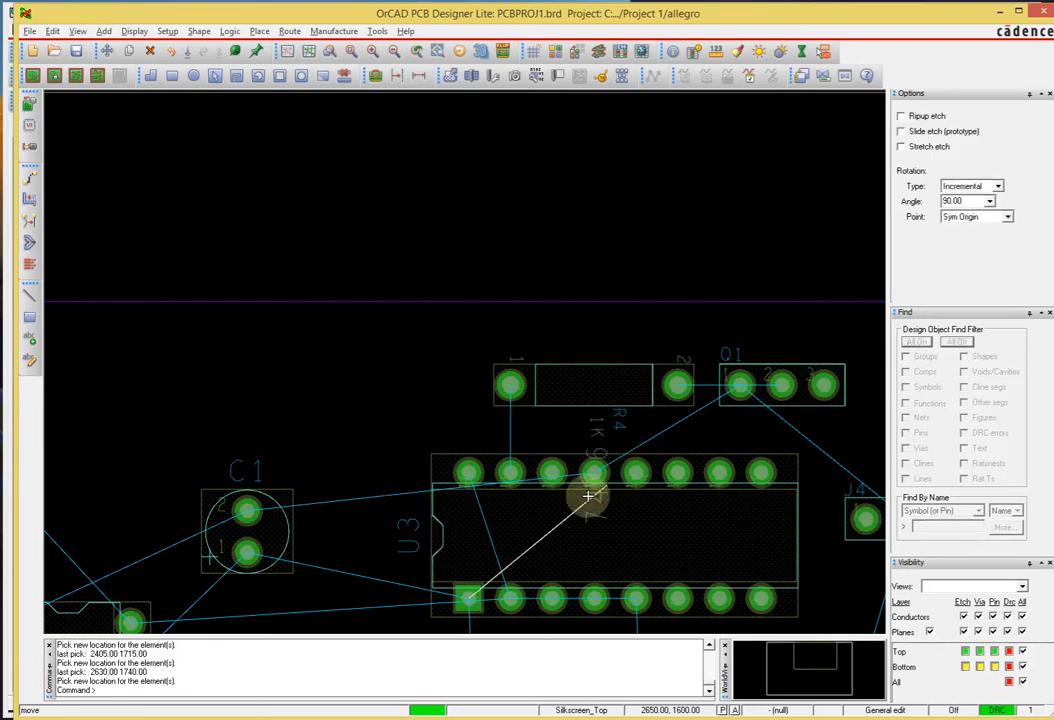
click(828, 538)
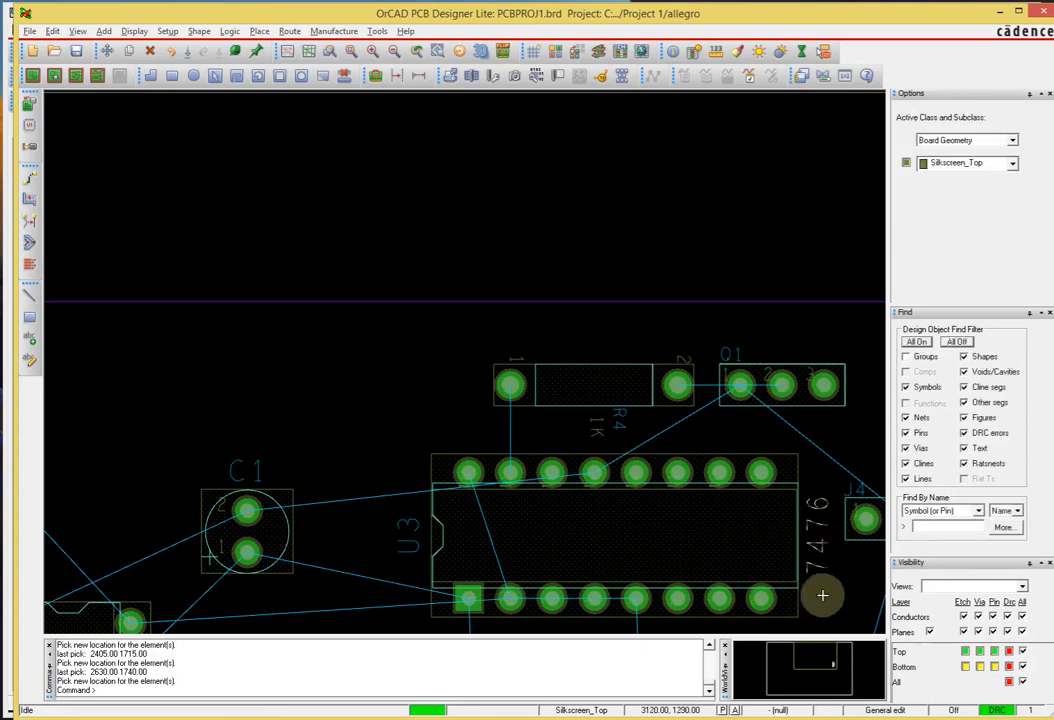
- Move the D1 reference label directly above its round component outline
middle_drag(822, 594, 825, 580)
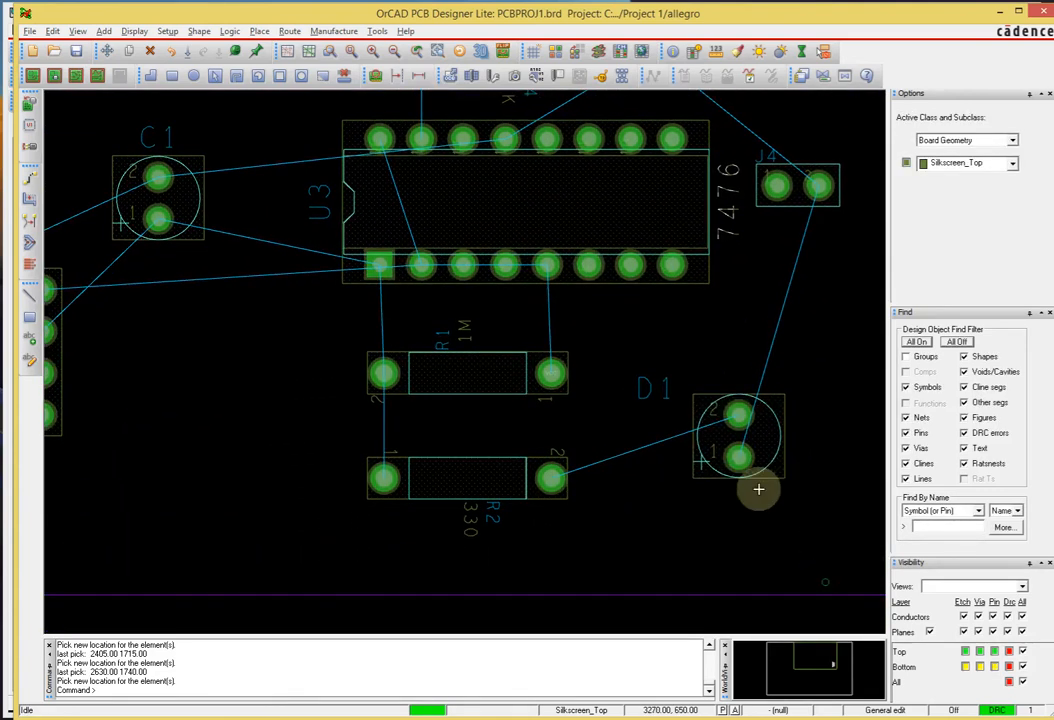
drag(657, 400, 732, 380)
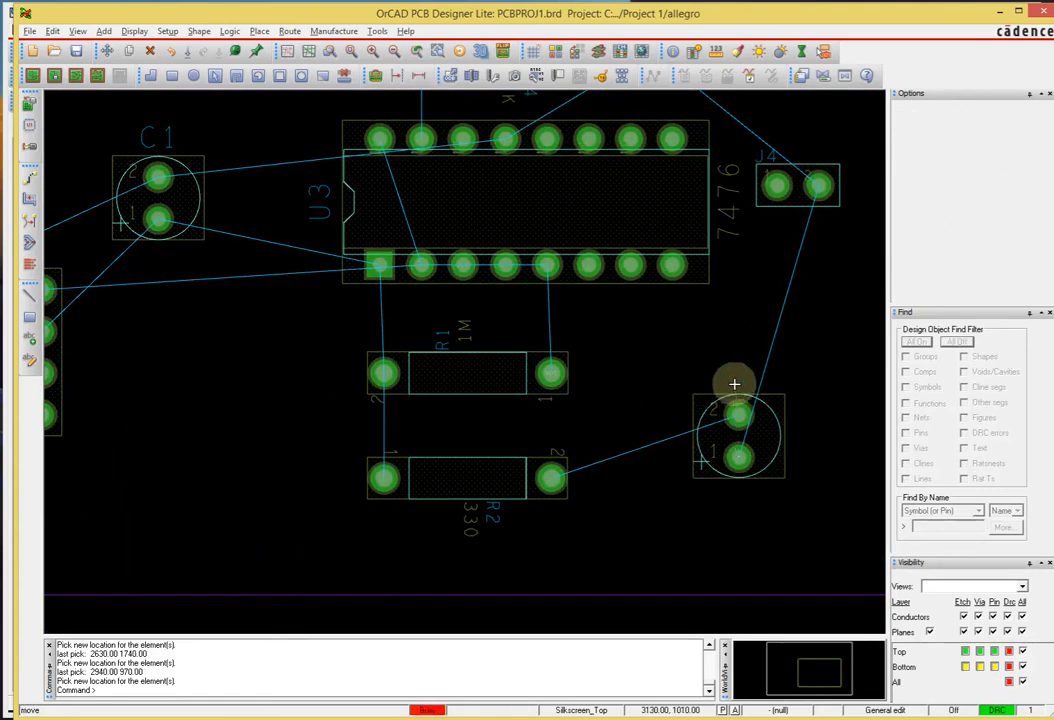
- Place the D1 reference label above its round outline and fit the whole board in view
click(733, 380)
scroll(609, 317, down, 2)
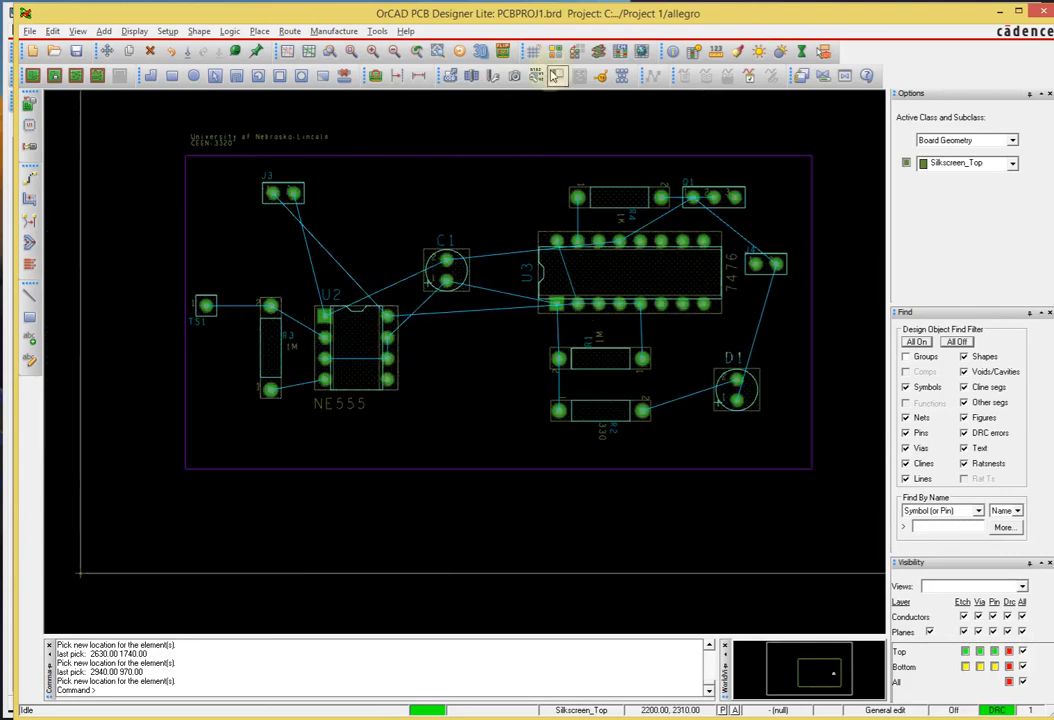
click(437, 51)
click(927, 46)
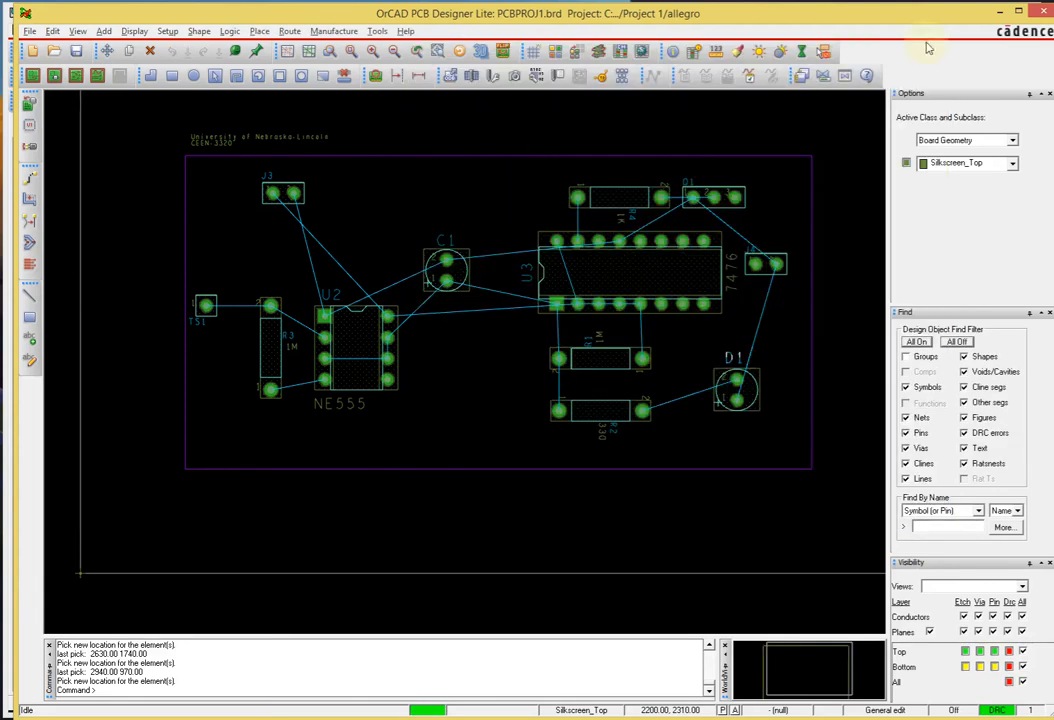
- Open the layout cross section and add four FR-4 dielectric layers between the TOP and BOTTOM conductors
click(597, 53)
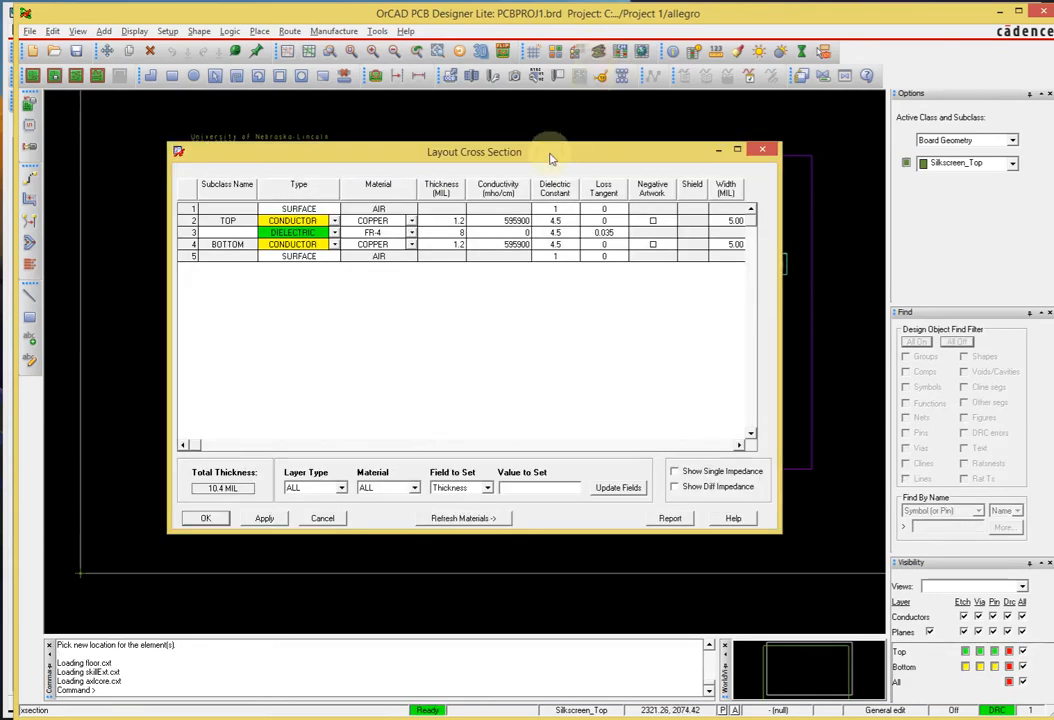
drag(550, 154, 589, 158)
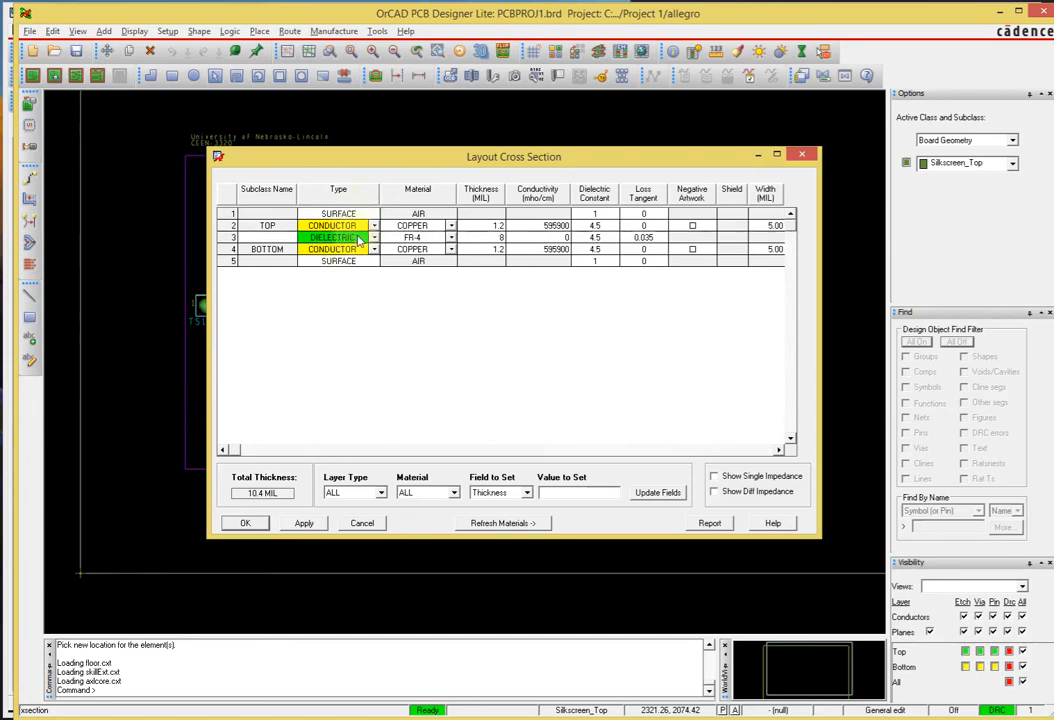
right_click(289, 238)
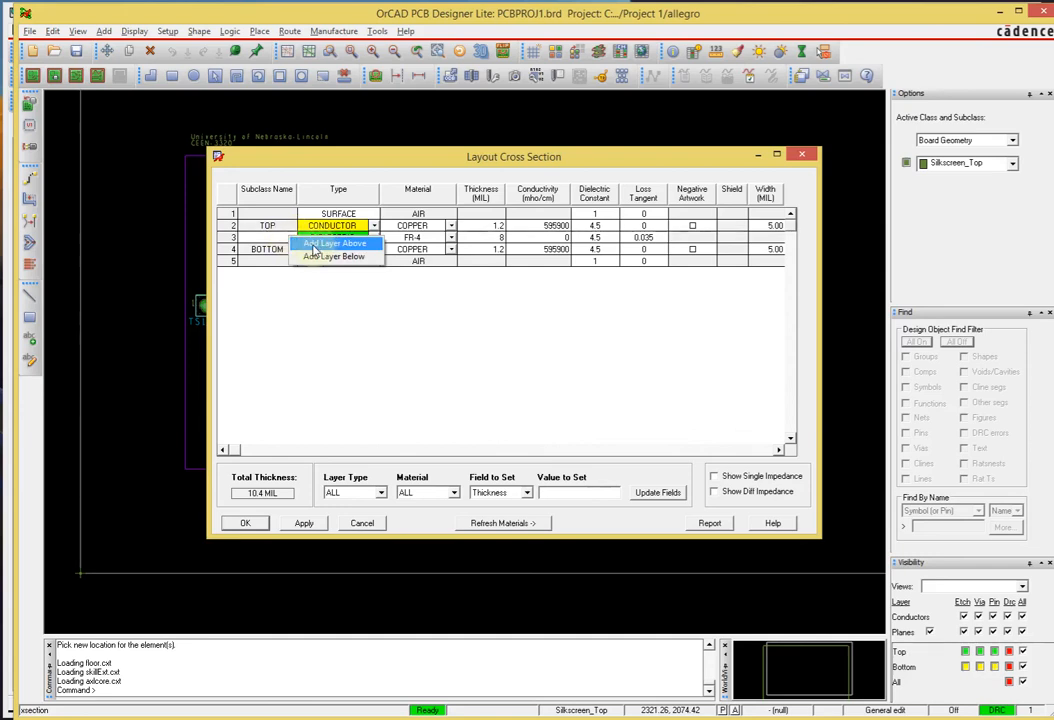
click(314, 245)
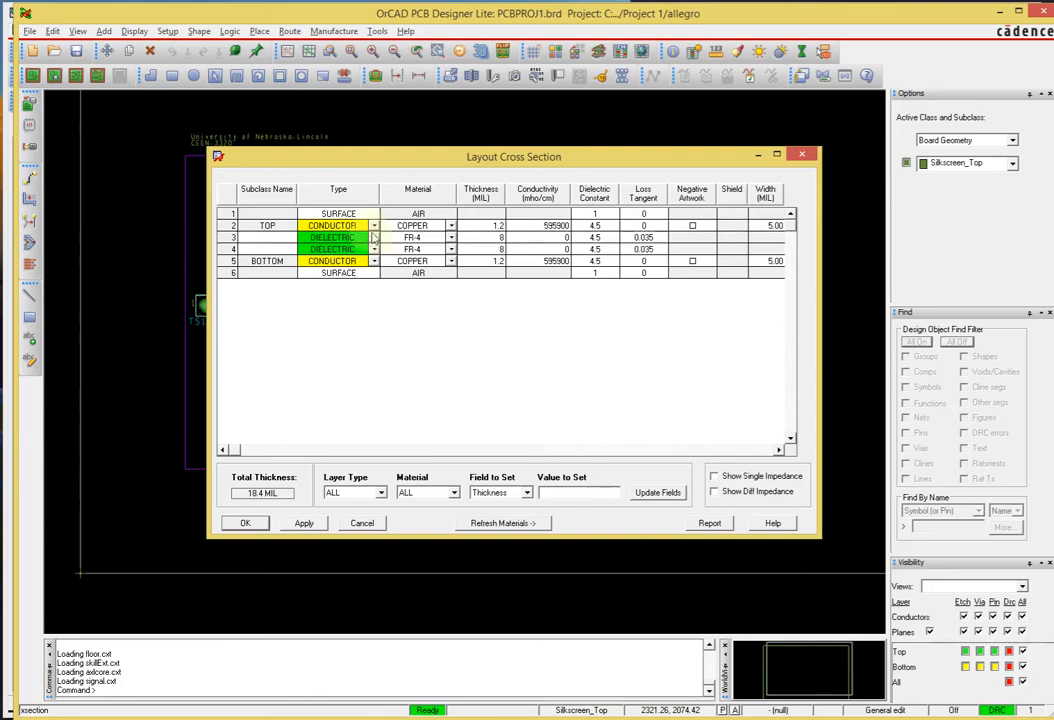
right_click(277, 254)
click(305, 257)
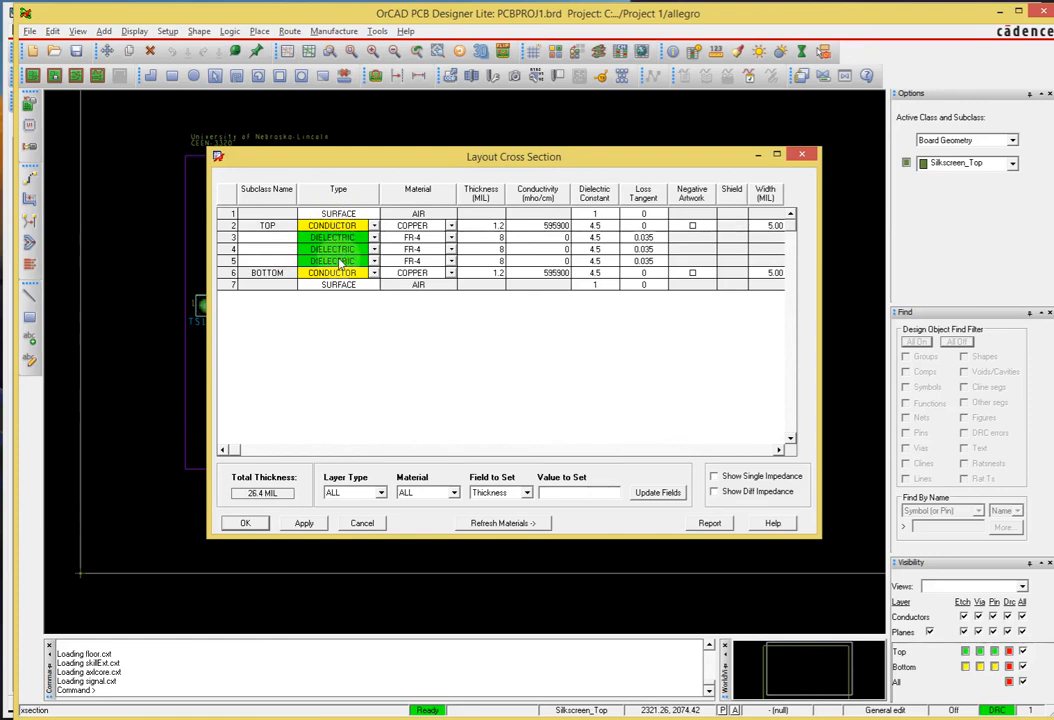
right_click(268, 263)
click(300, 265)
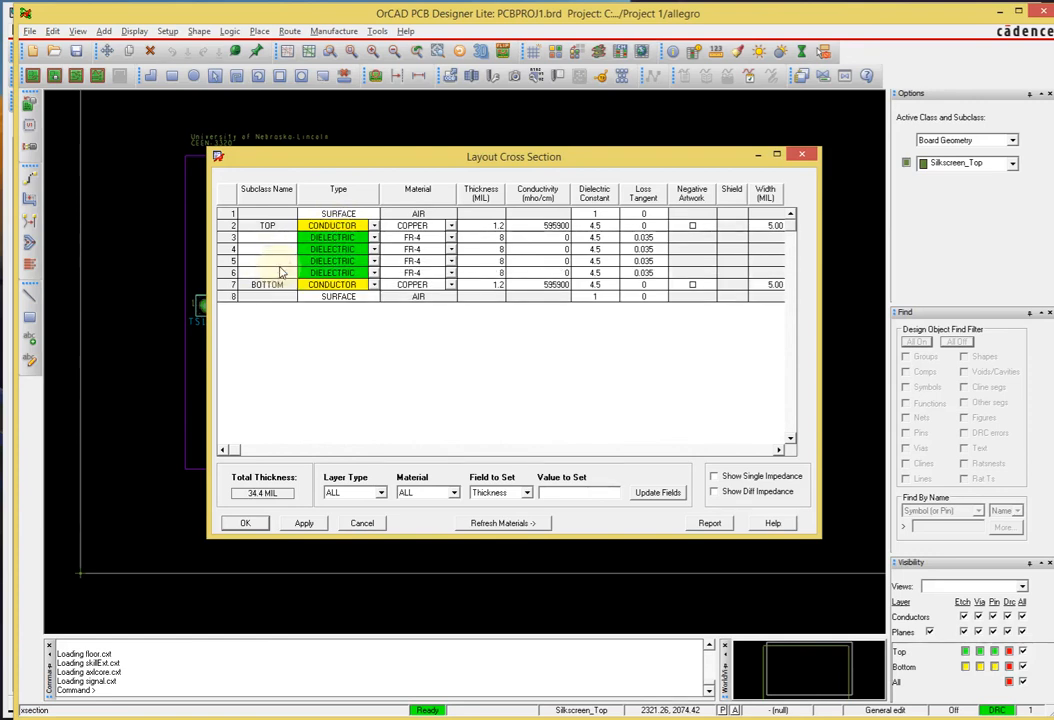
right_click(280, 266)
click(288, 271)
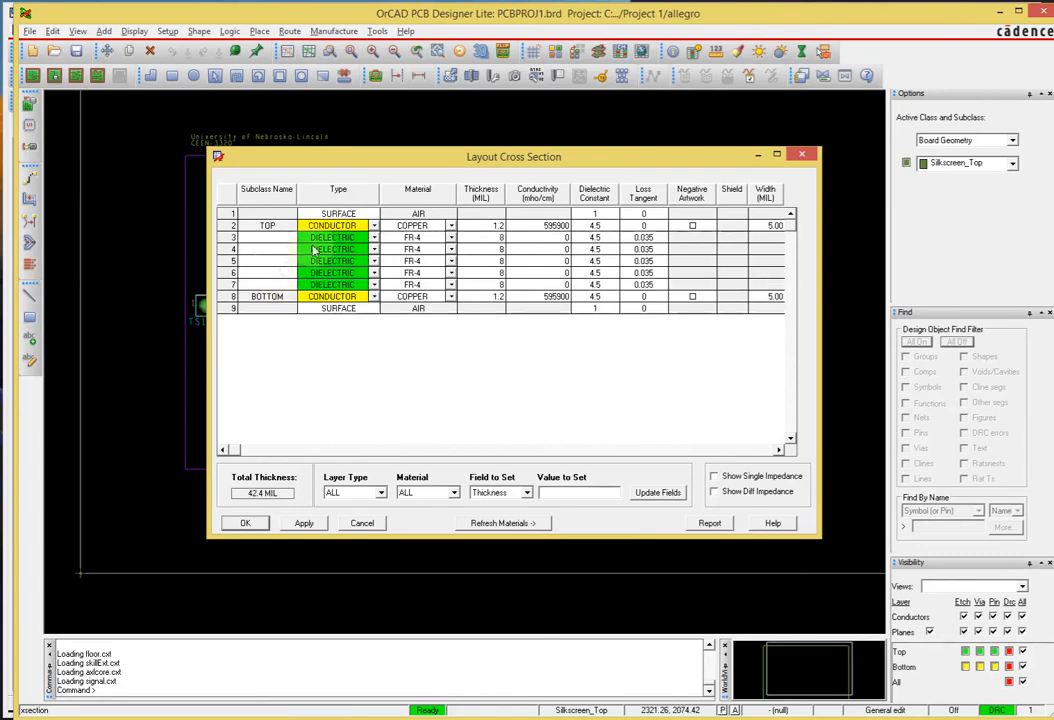
- Change the dielectric layers in rows 4 and 6 of the cross section to type PLANE
click(373, 251)
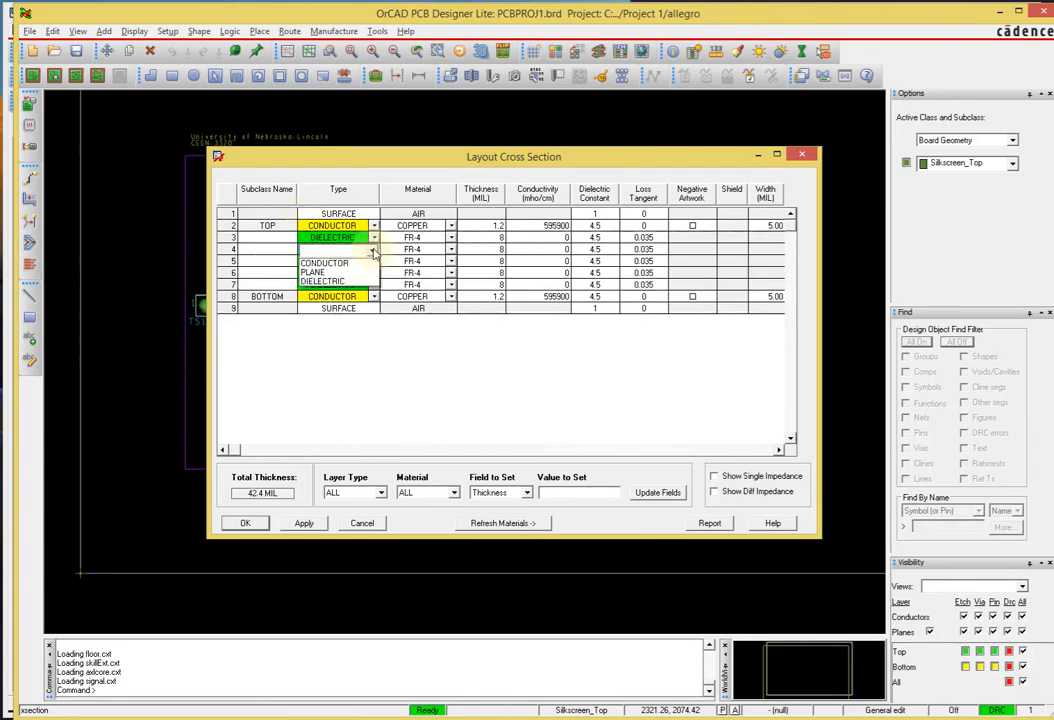
click(363, 285)
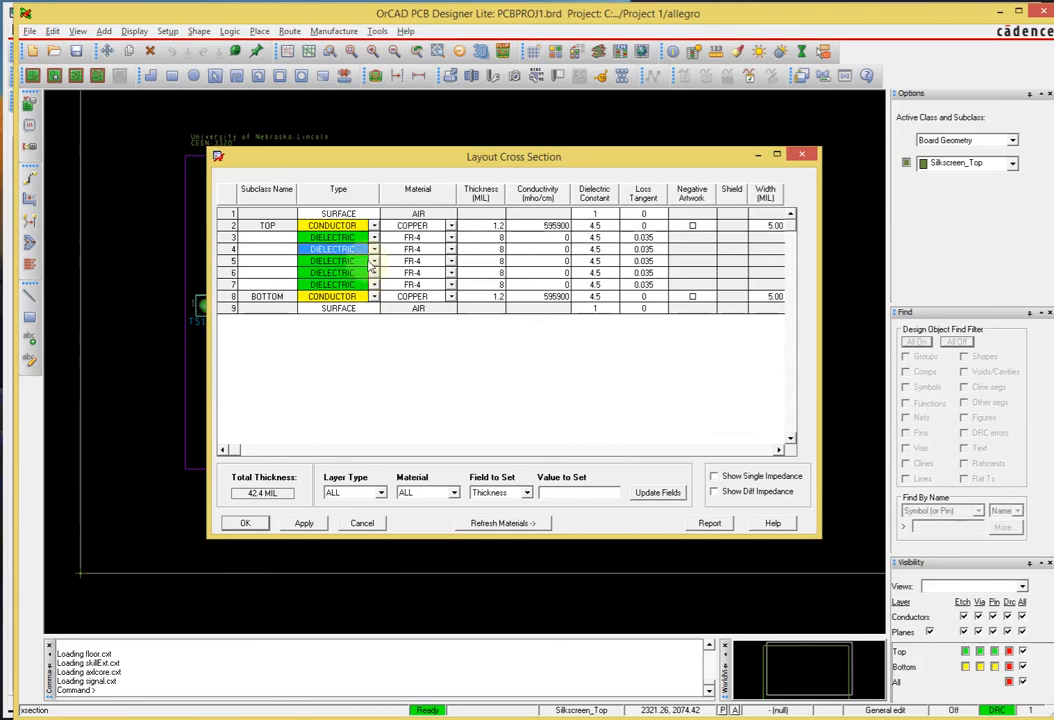
click(374, 250)
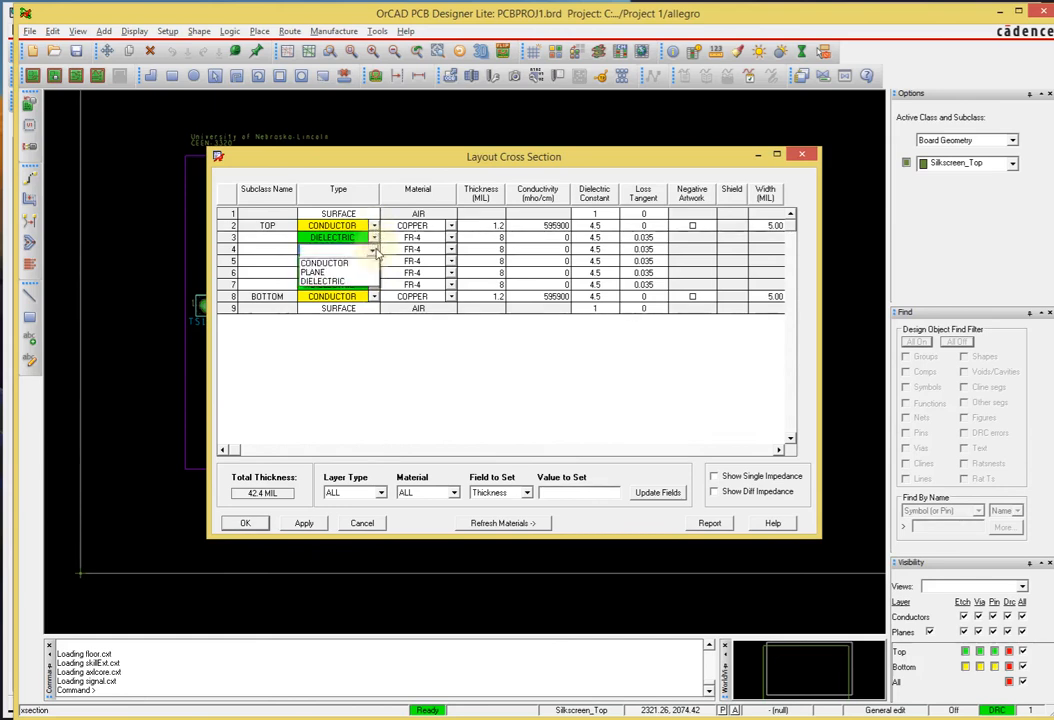
click(358, 276)
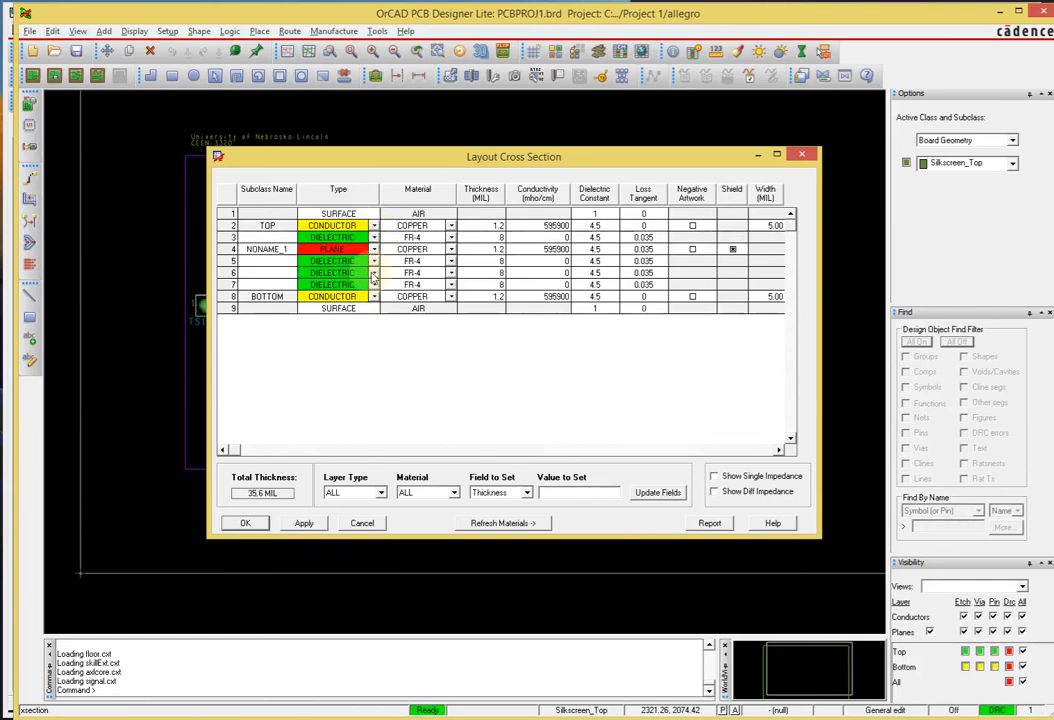
click(374, 273)
click(359, 299)
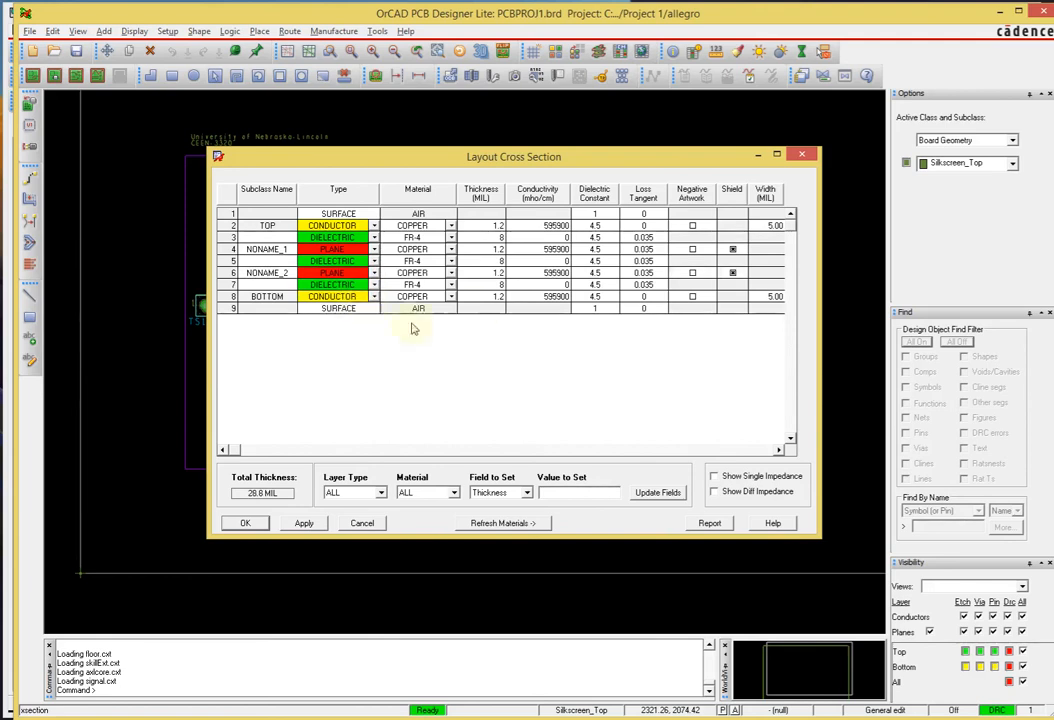
- Name the row 4 plane VCC and the row 6 plane GND, and discard the cross section changes
double_click(266, 251)
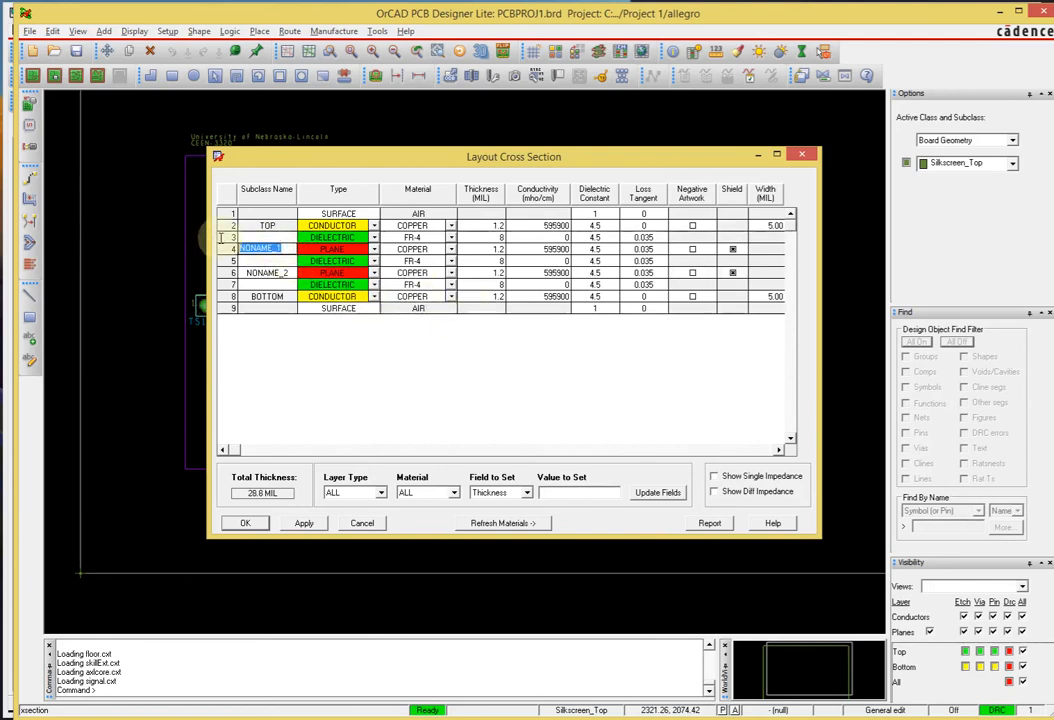
text(VCC)
key(Return)
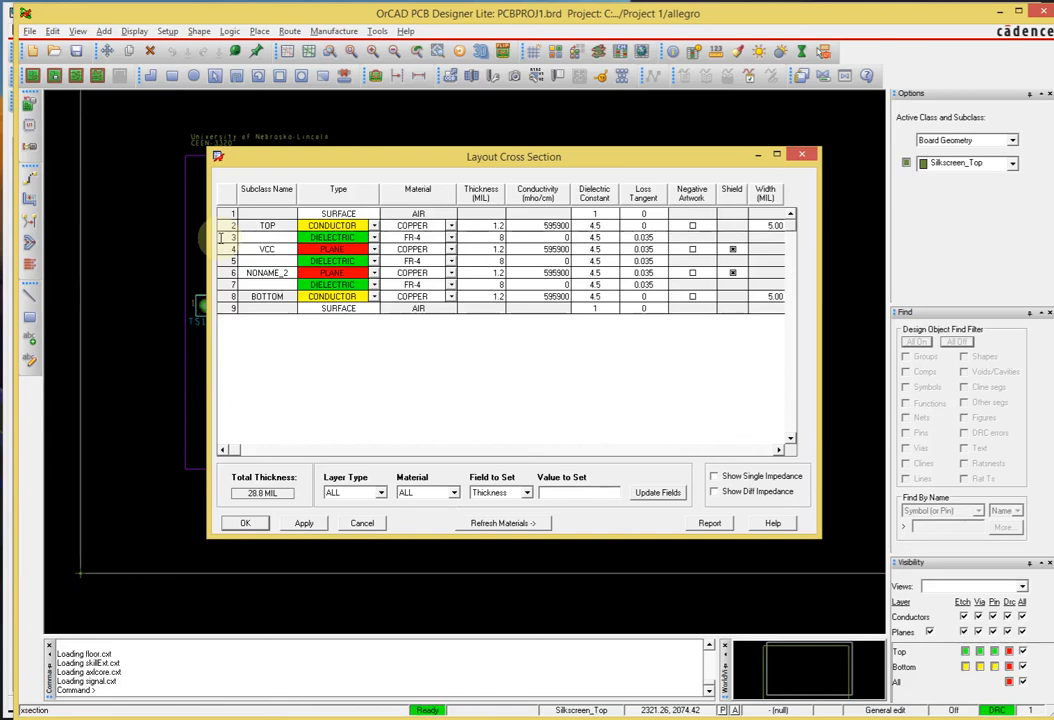
double_click(266, 272)
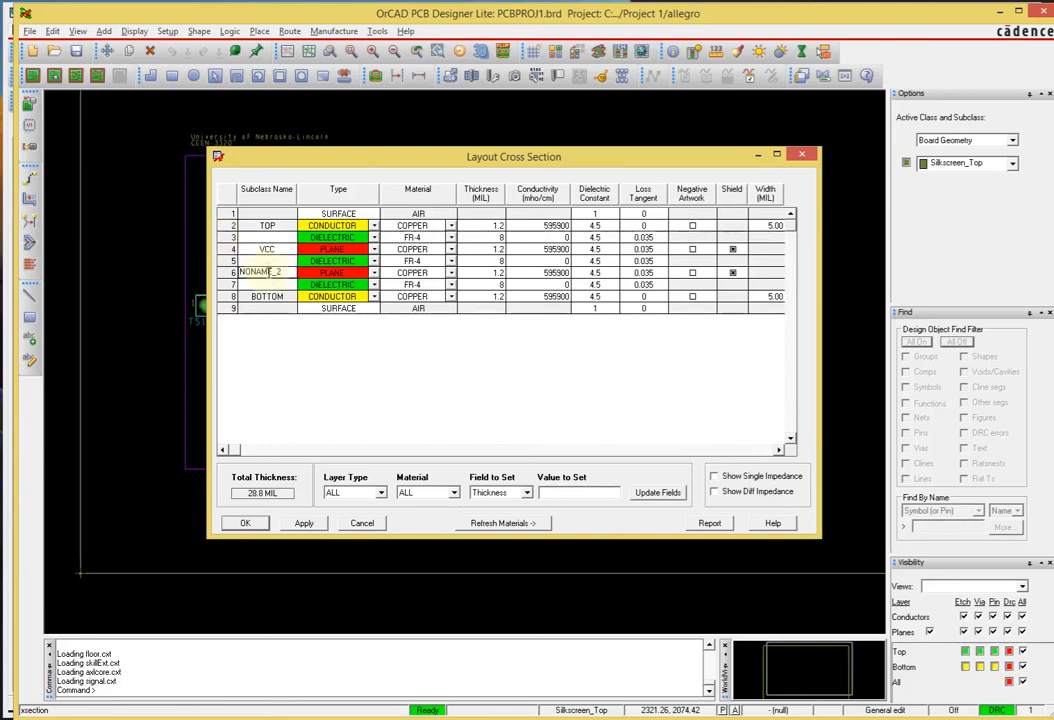
text(GND)
key(Return)
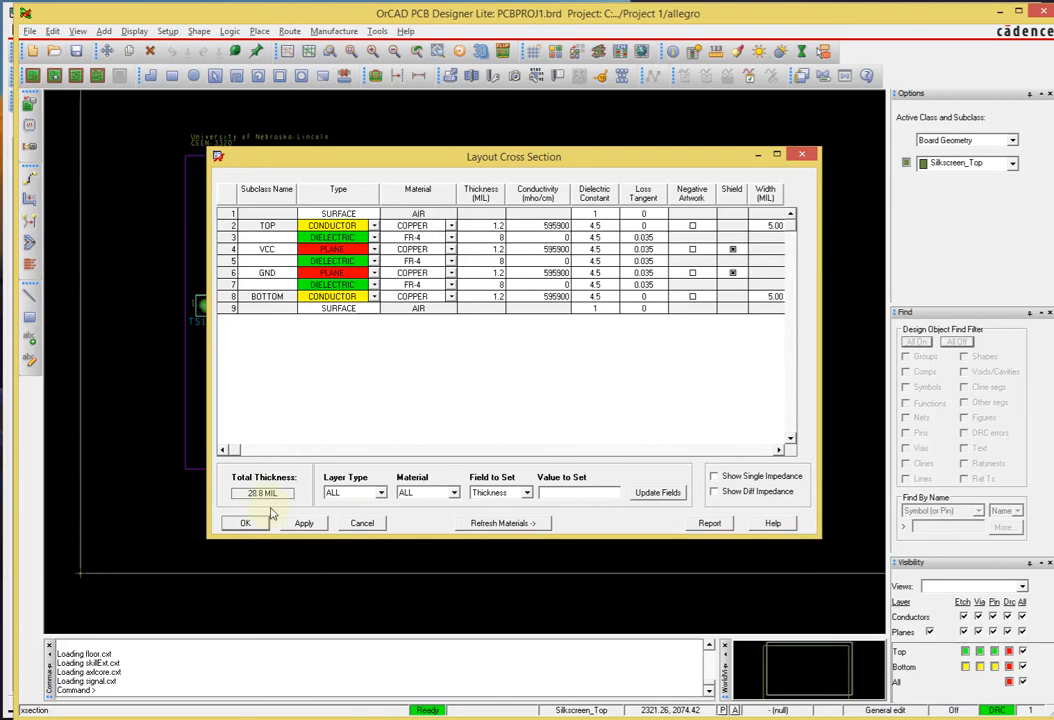
click(362, 524)
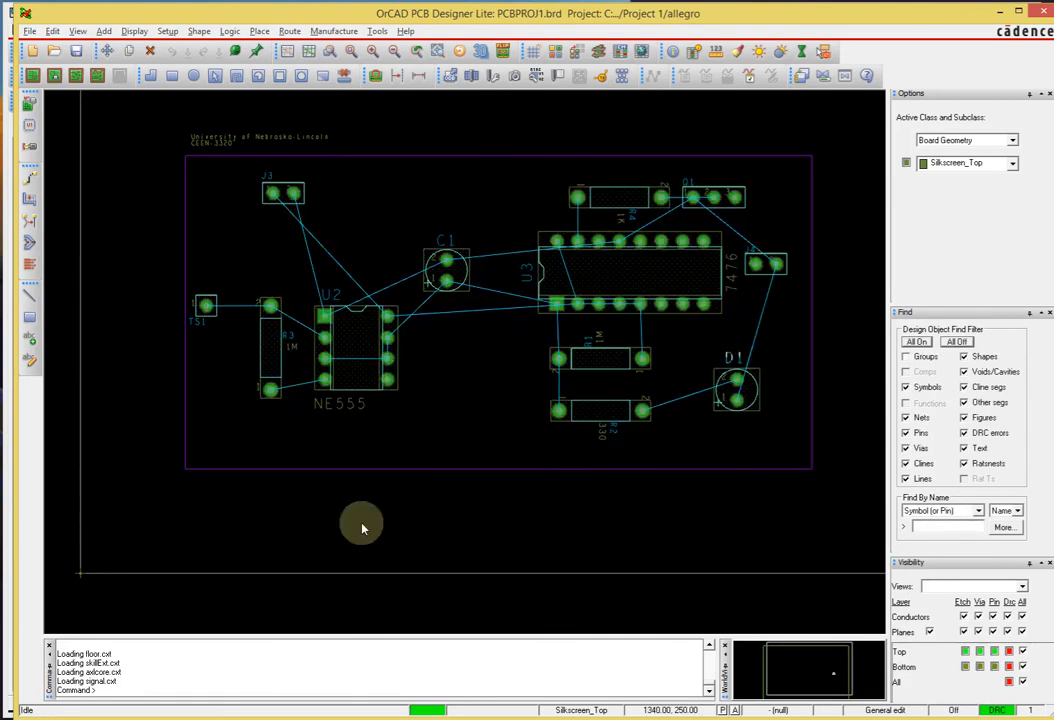
- Reopen the layout cross section to check the board's layer stackup, and close it without making changes
click(597, 52)
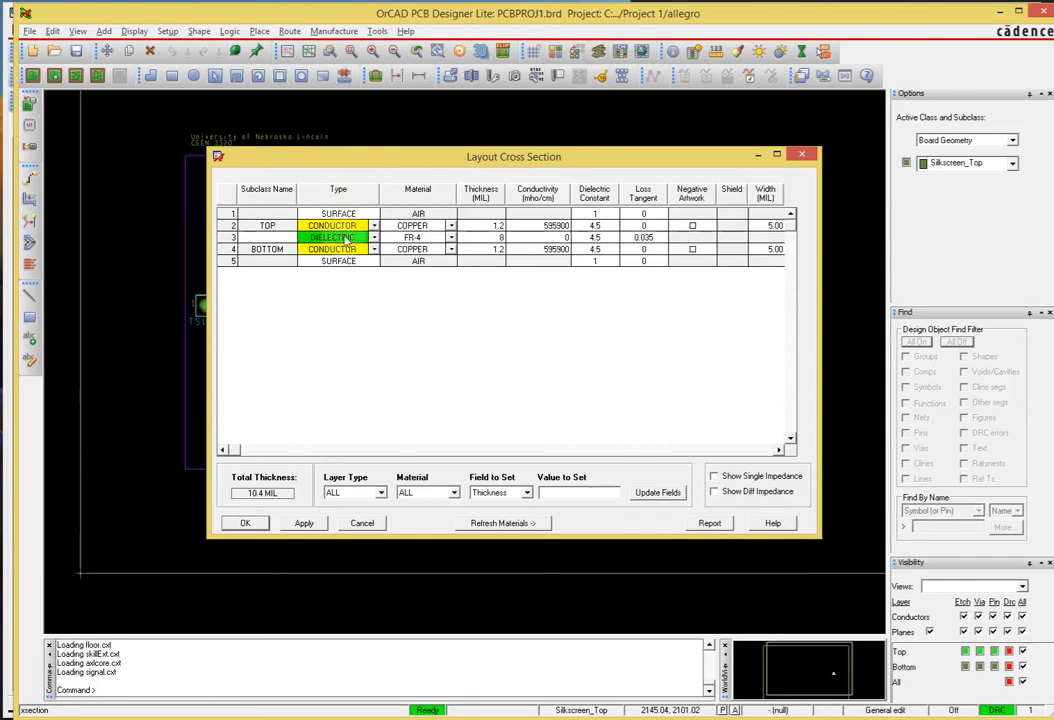
drag(513, 162, 481, 159)
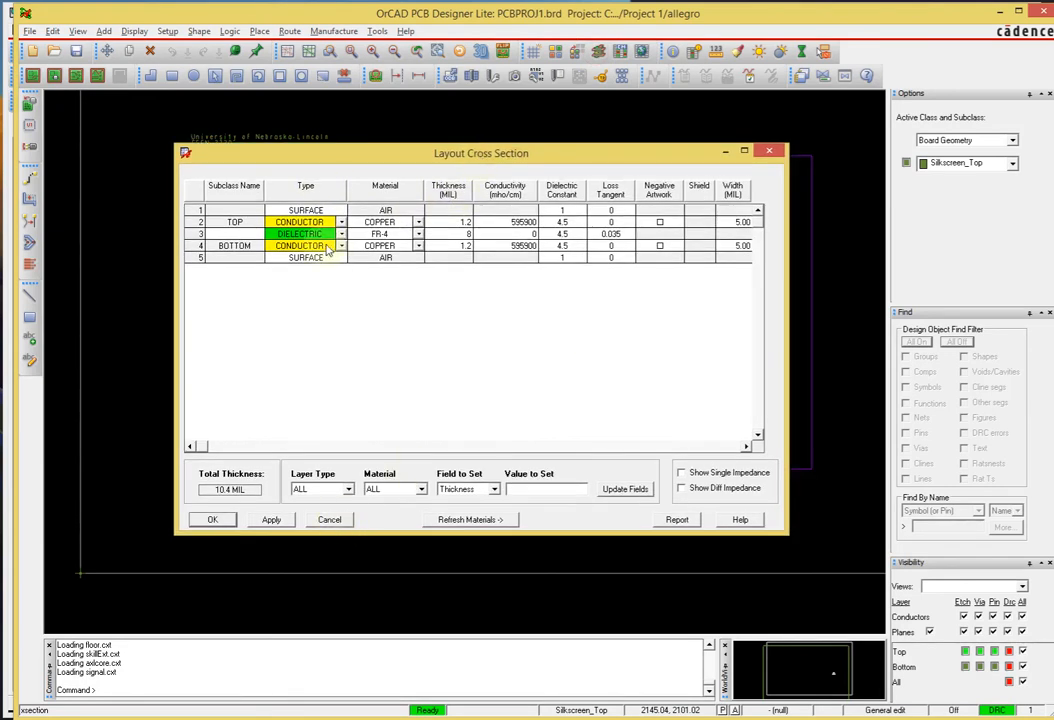
click(330, 520)
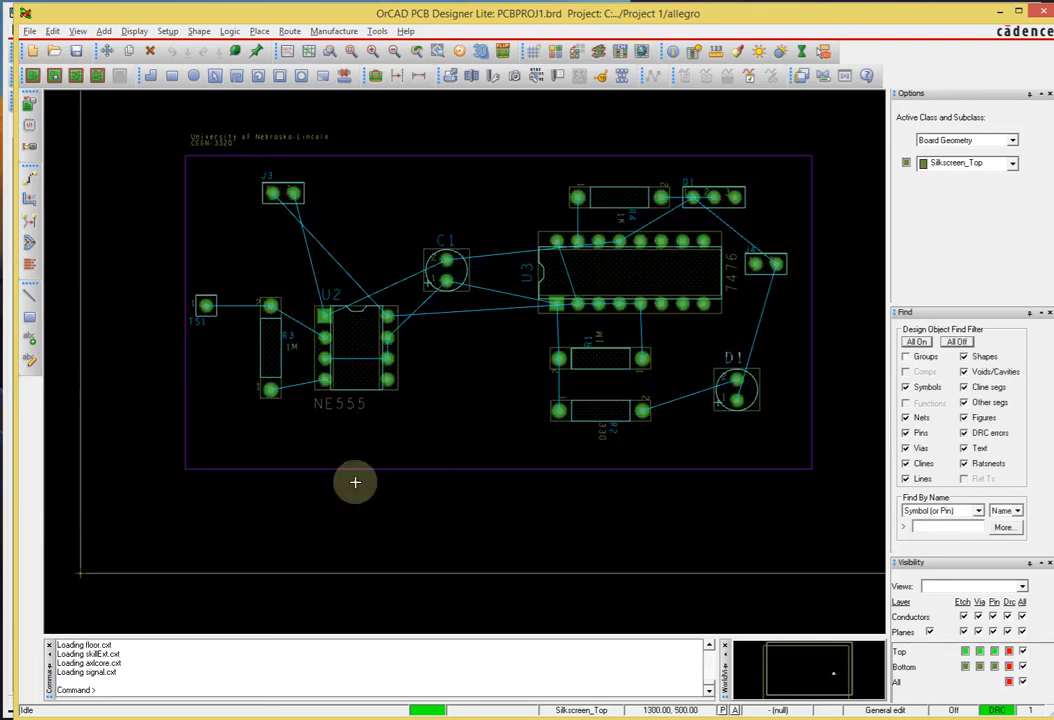
- Open the Constraint Manager and examine the physical constraints for all layers, both in the constraint set and per net
click(620, 54)
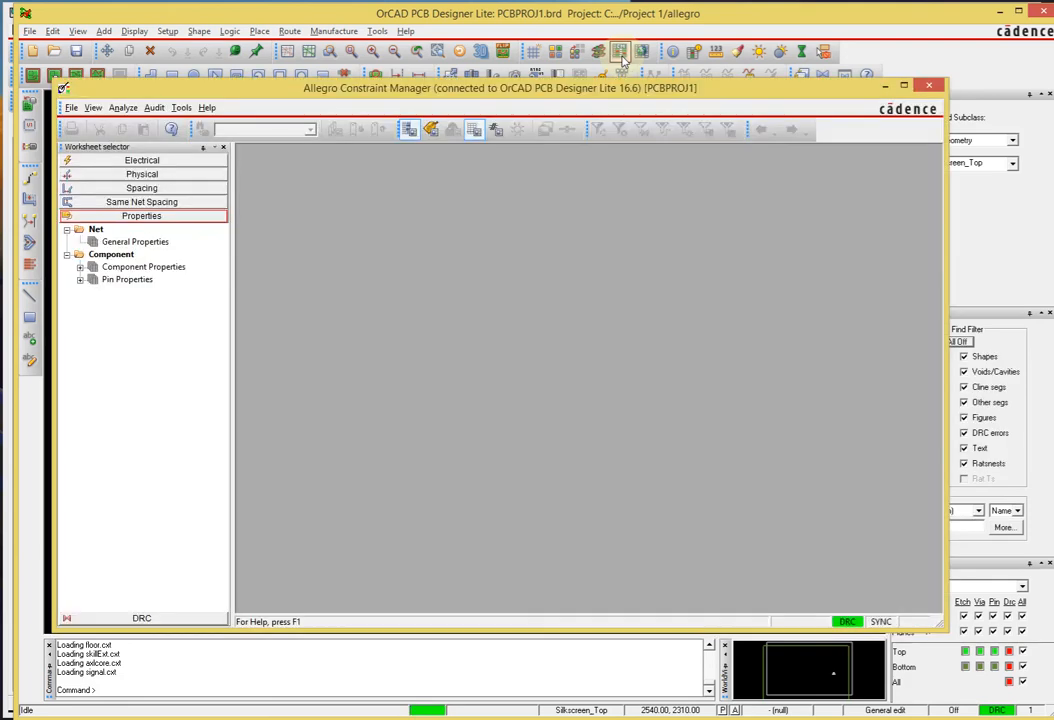
drag(604, 97, 588, 89)
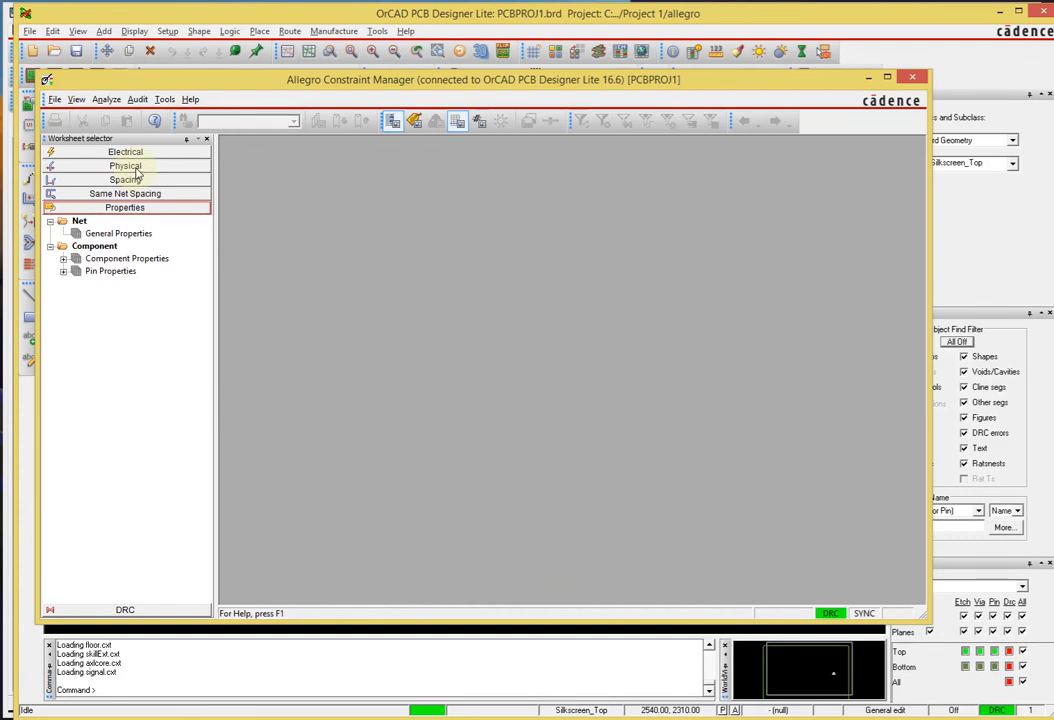
click(62, 167)
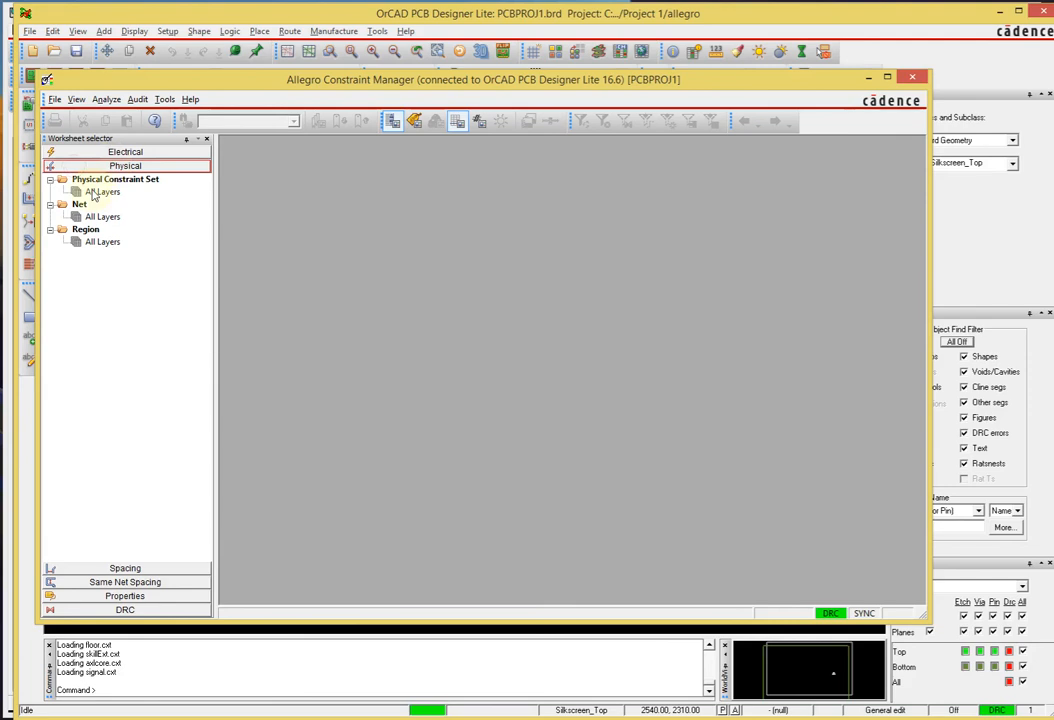
click(93, 193)
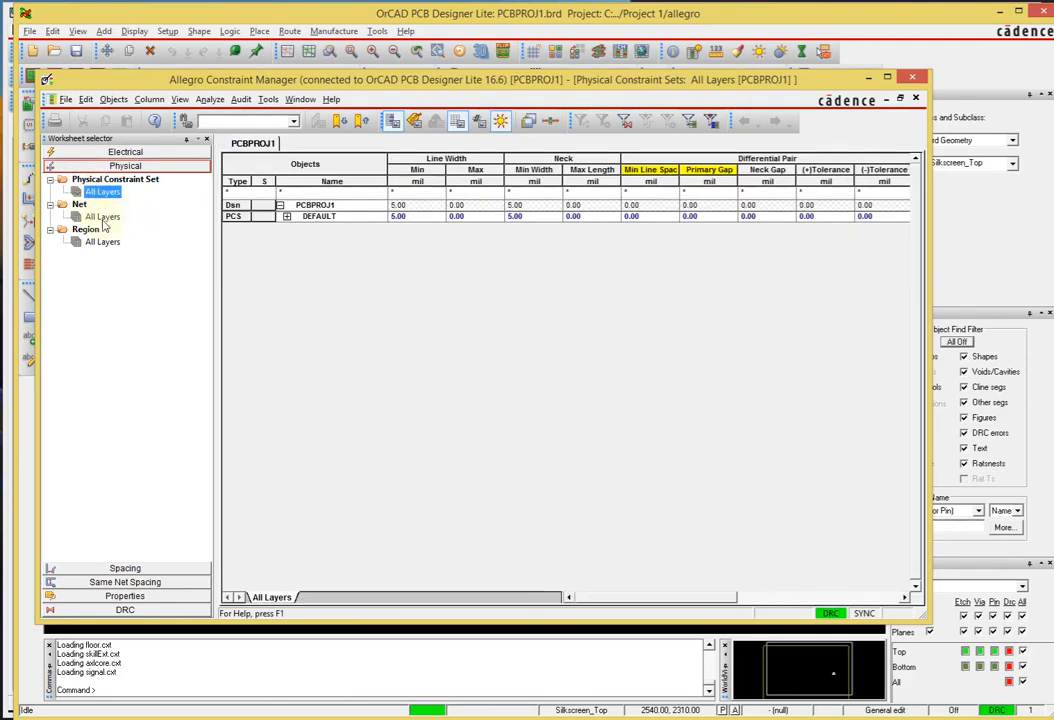
click(104, 217)
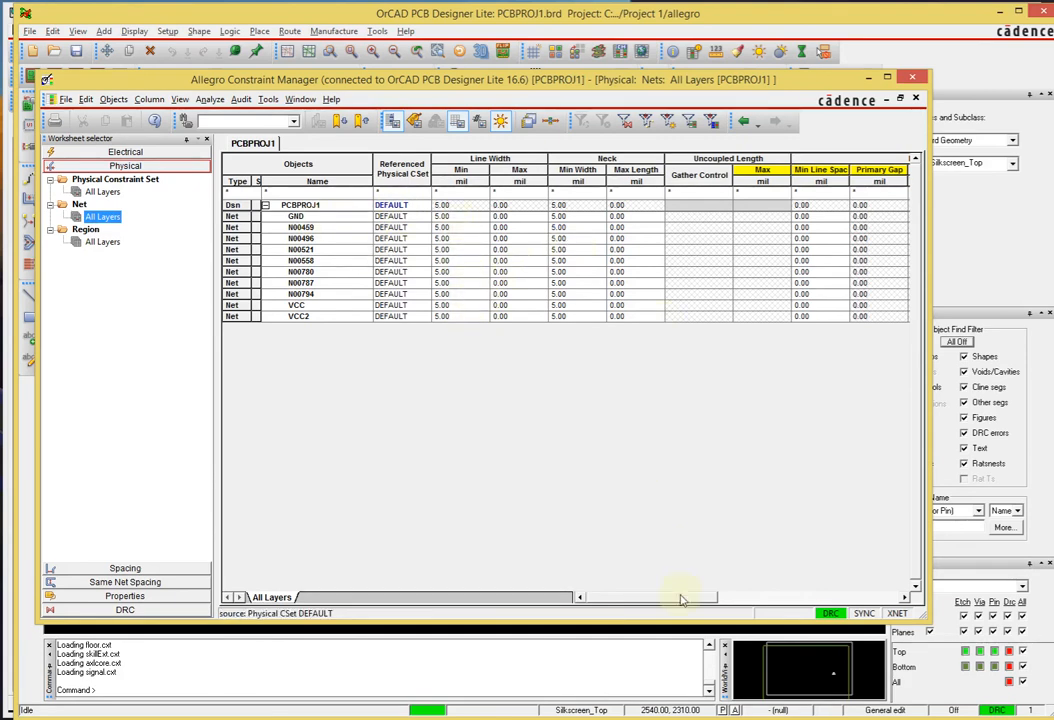
drag(678, 597, 615, 602)
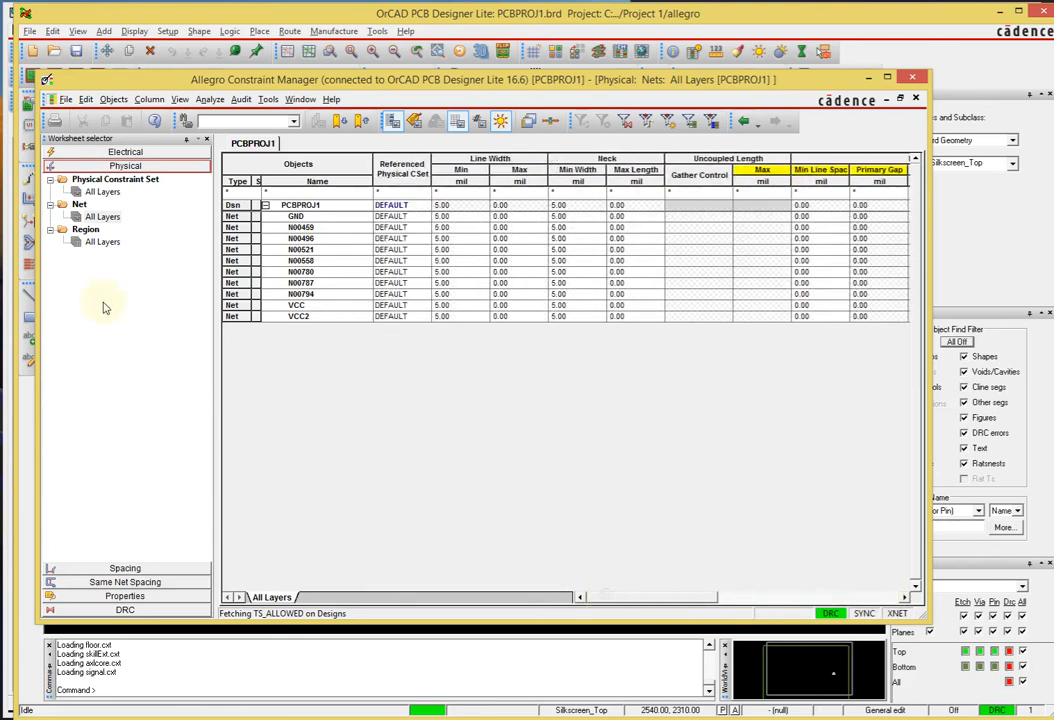
- Review the Physical Constraint Set for all layers again and look through the Spacing and Same Net Spacing categories
click(102, 191)
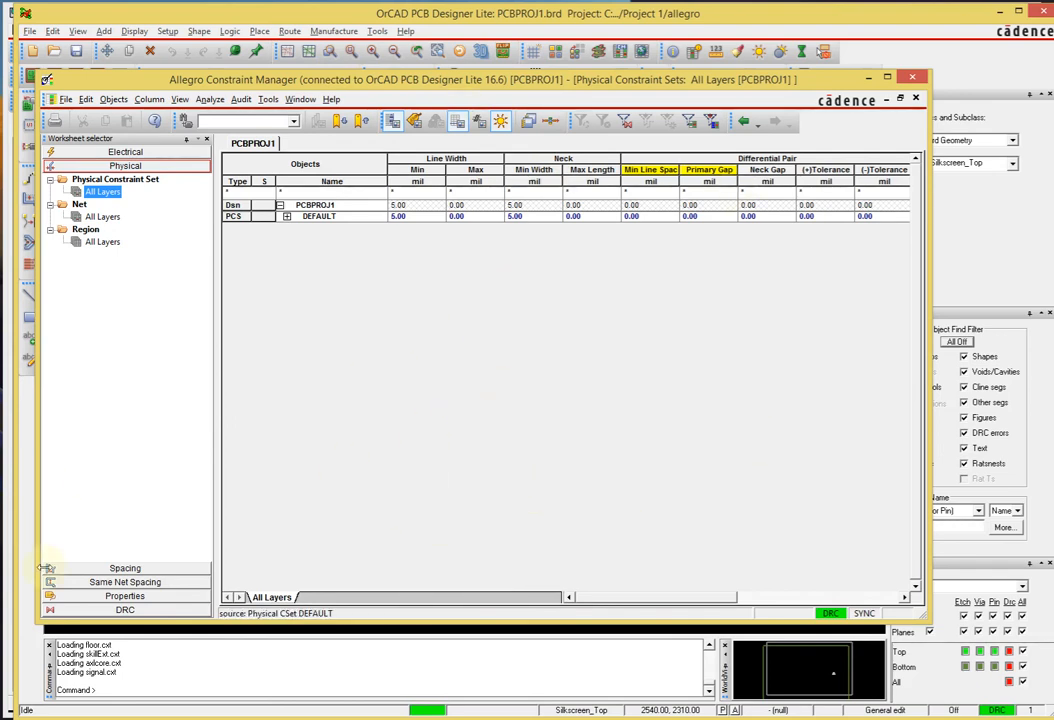
click(135, 569)
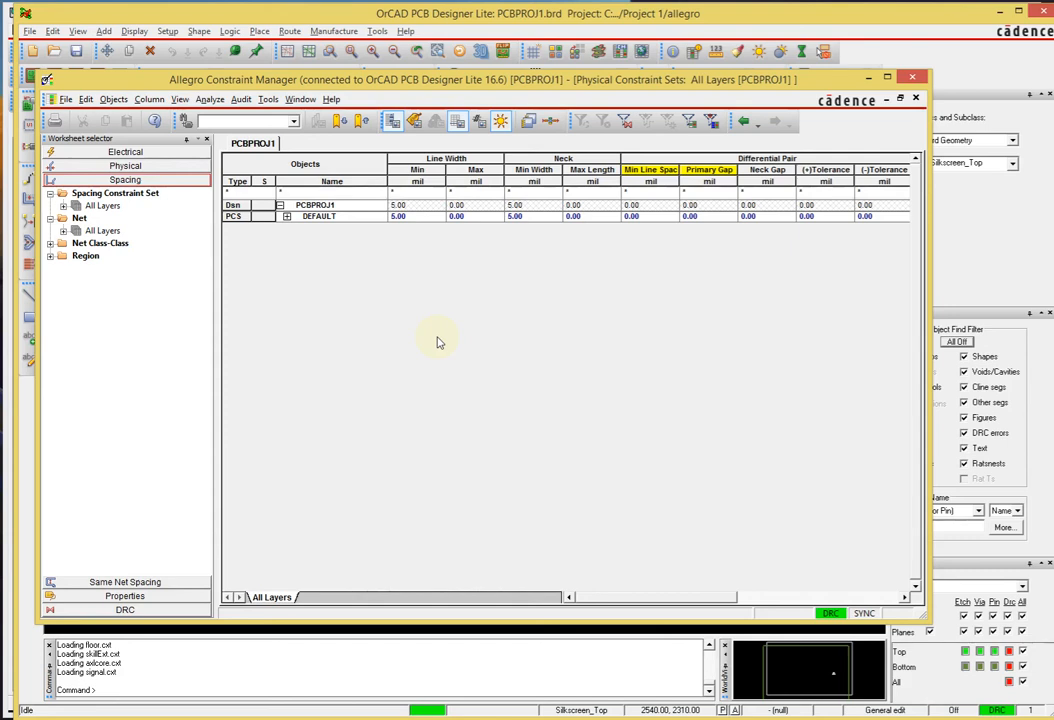
click(125, 582)
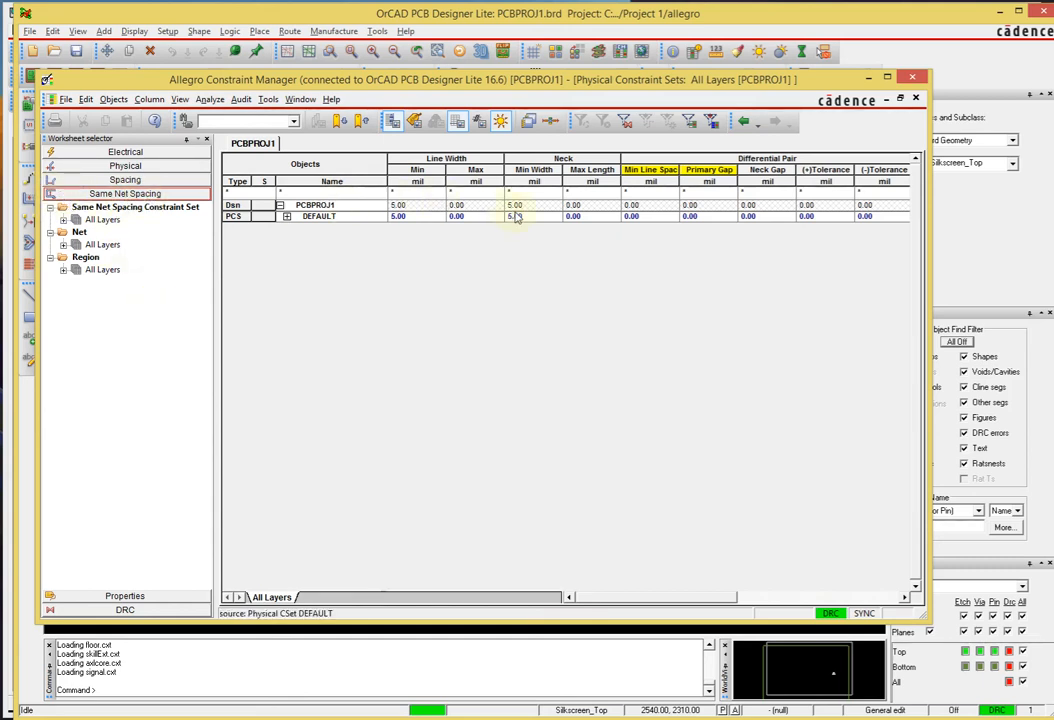
- In the net General Properties, set No Rat to On for the GND and VCC nets
click(138, 597)
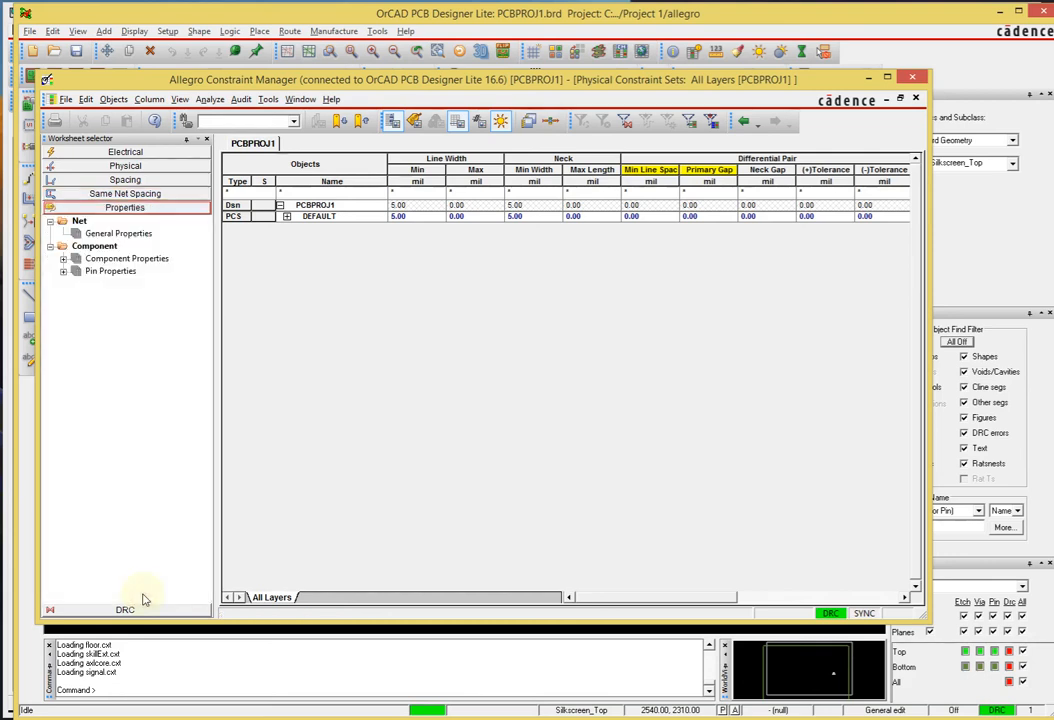
click(128, 236)
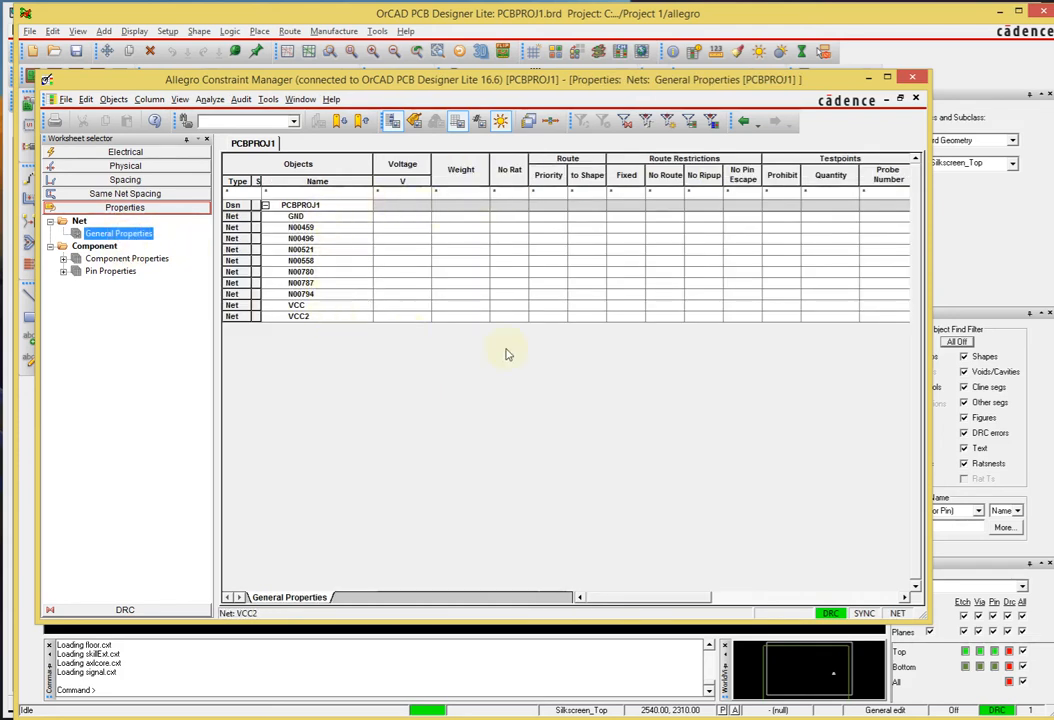
click(517, 217)
click(512, 228)
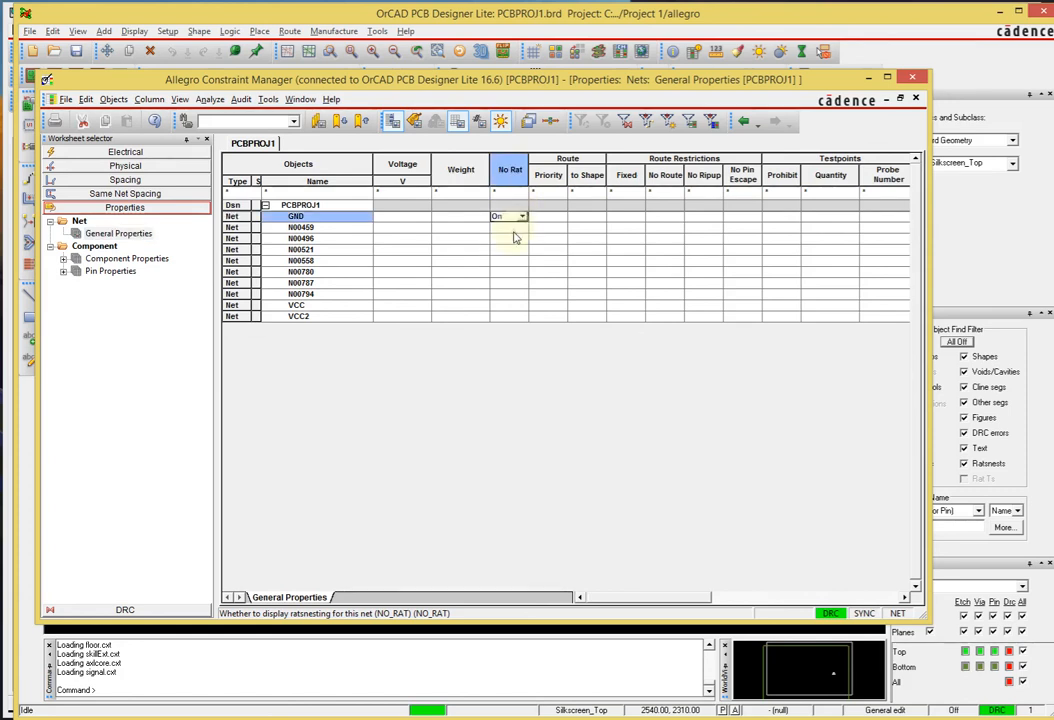
click(513, 305)
click(510, 318)
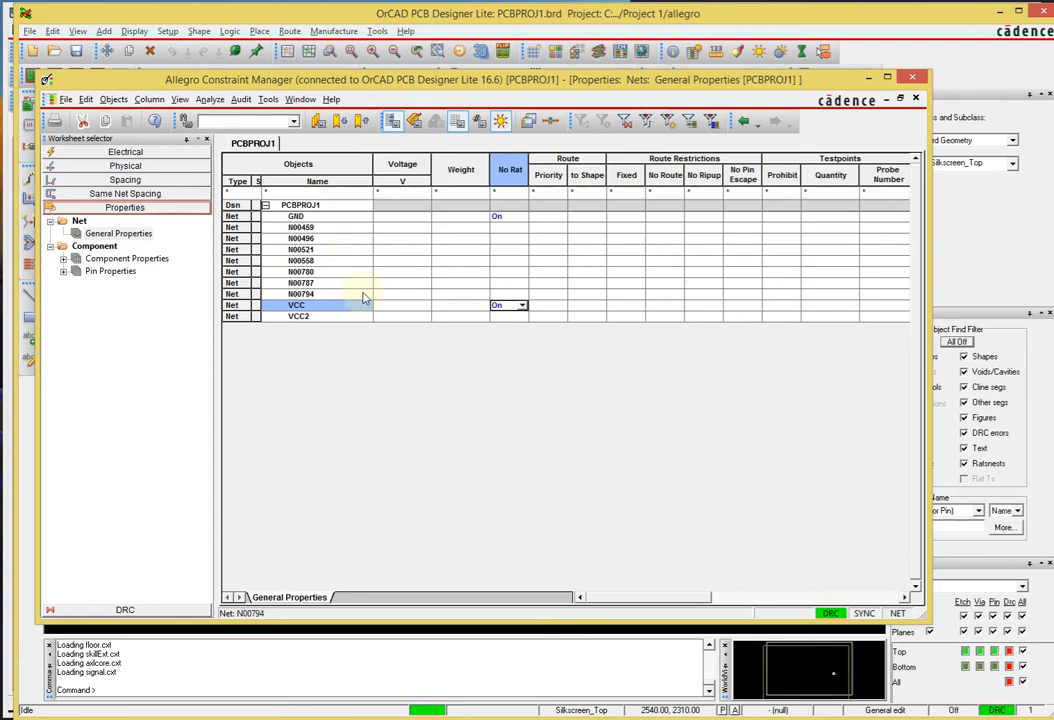
- Clear the No Rat setting of the GND and VCC nets and return to the board layout
drag(330, 80, 478, 336)
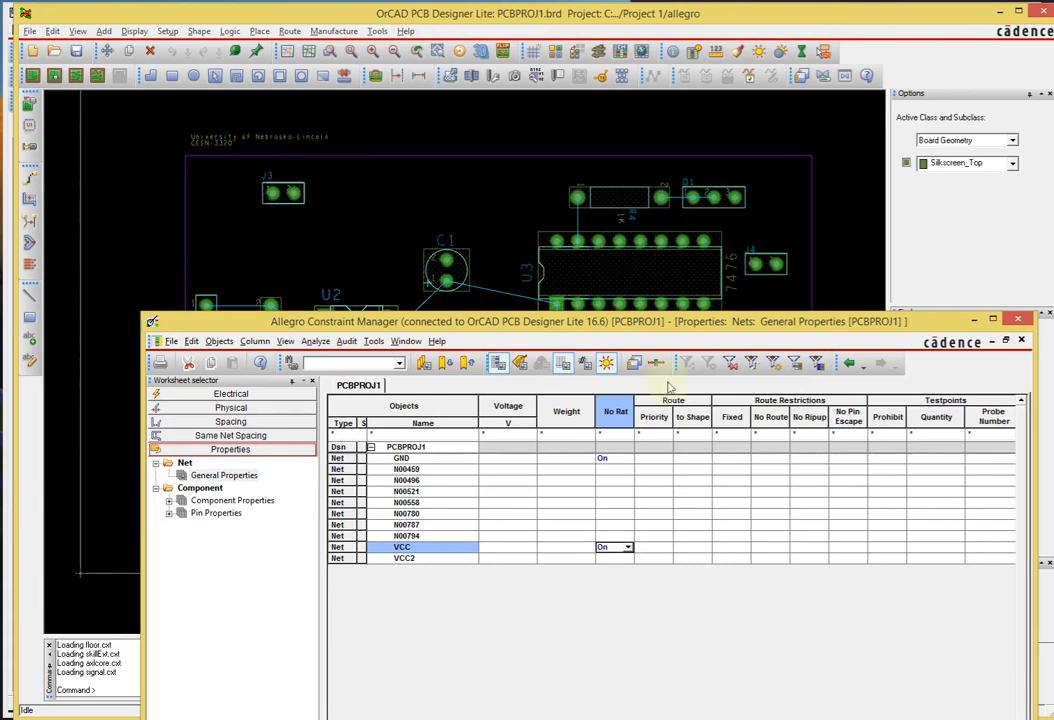
click(614, 458)
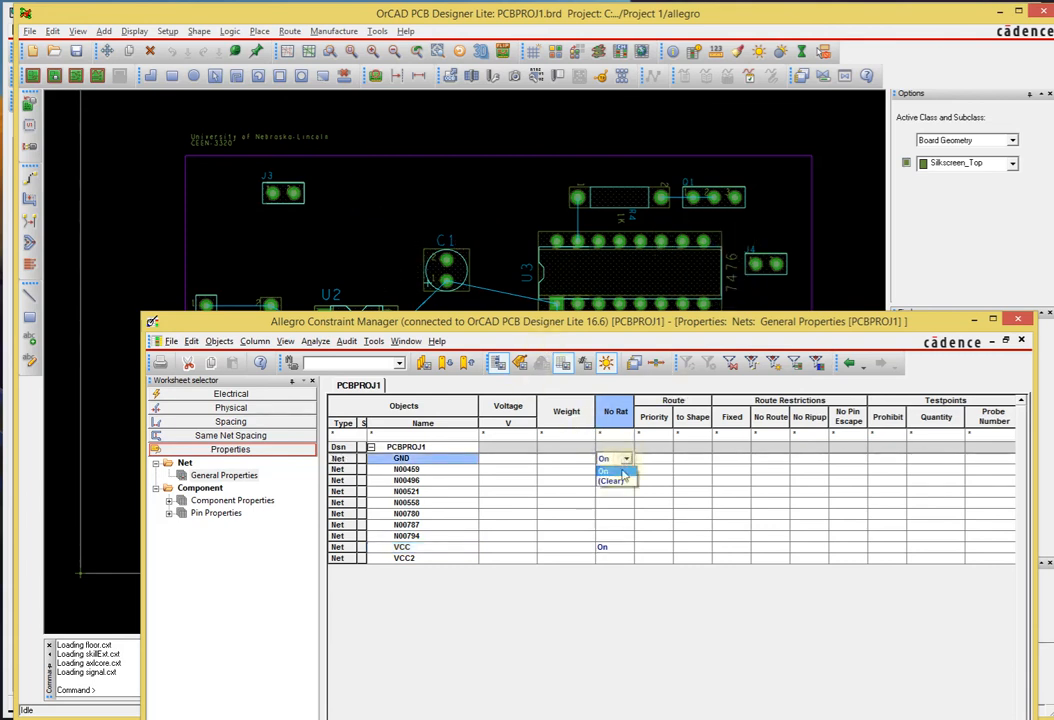
click(612, 482)
click(628, 549)
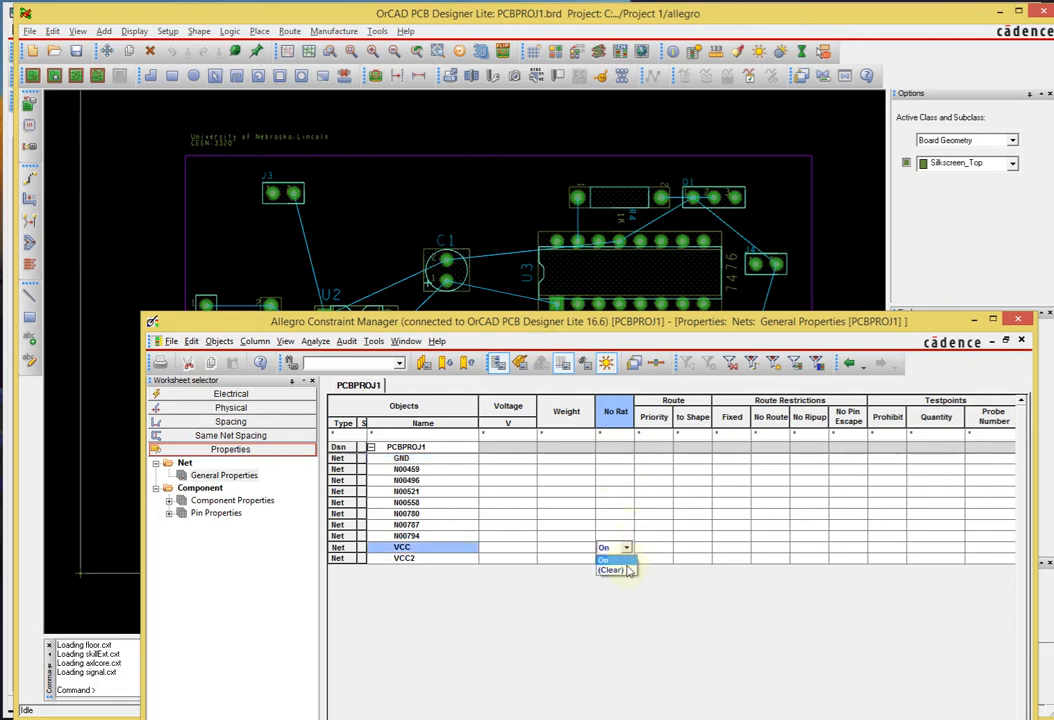
click(630, 571)
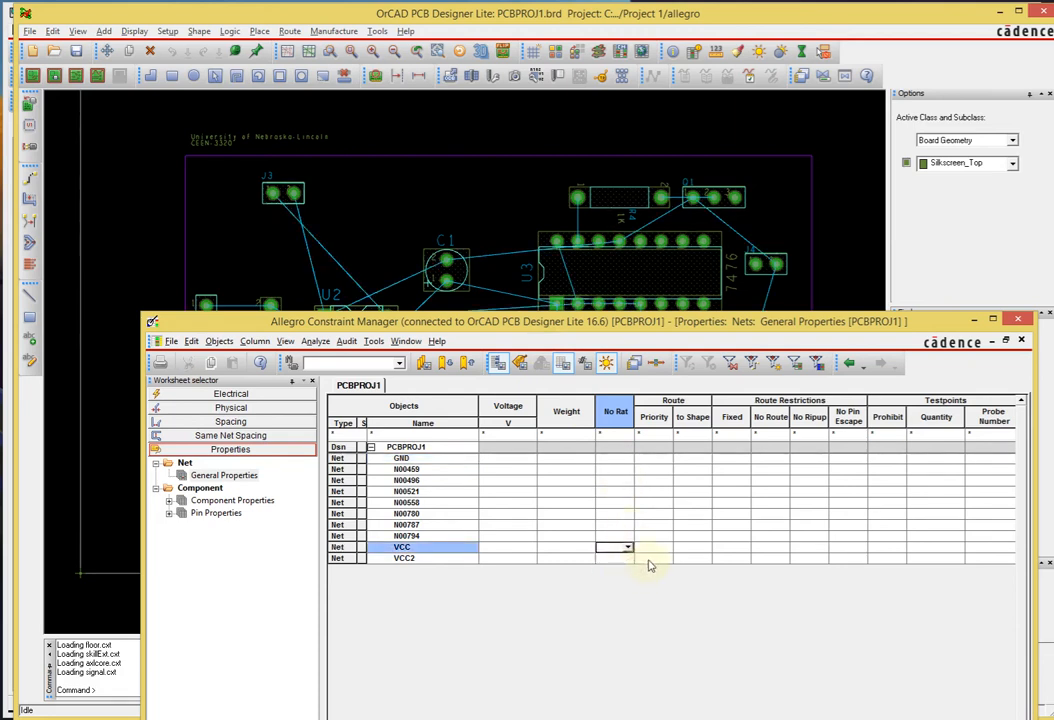
click(936, 263)
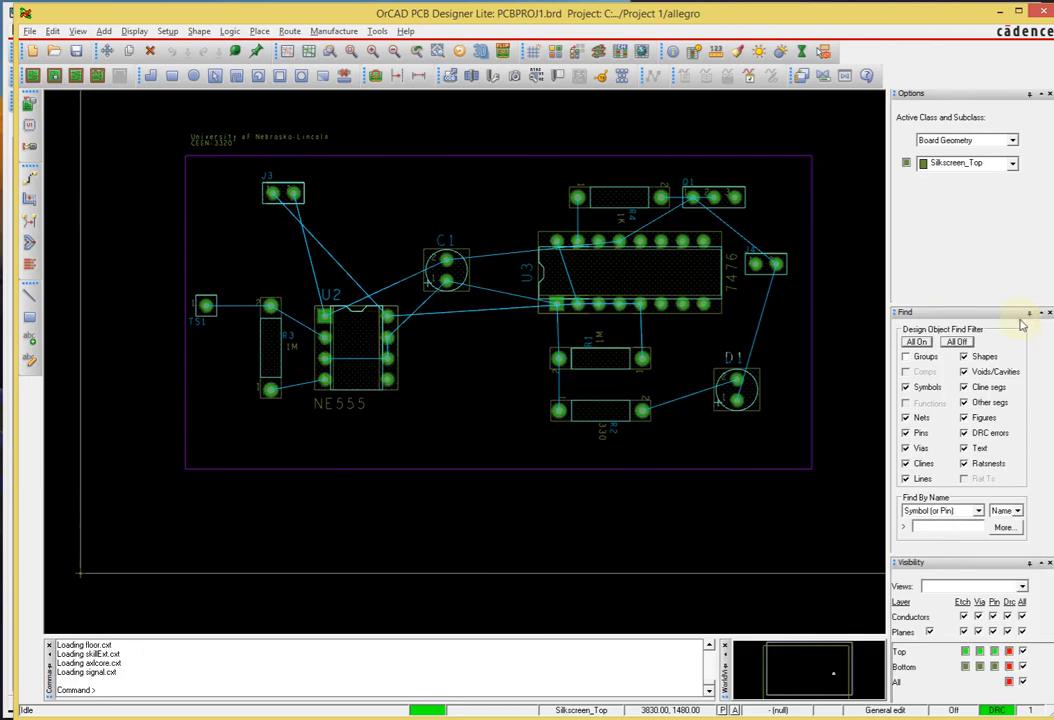
- Show the element information for pin 1 of connector J3, check its net name on the pad, and close the report
middle_drag(508, 366, 508, 360)
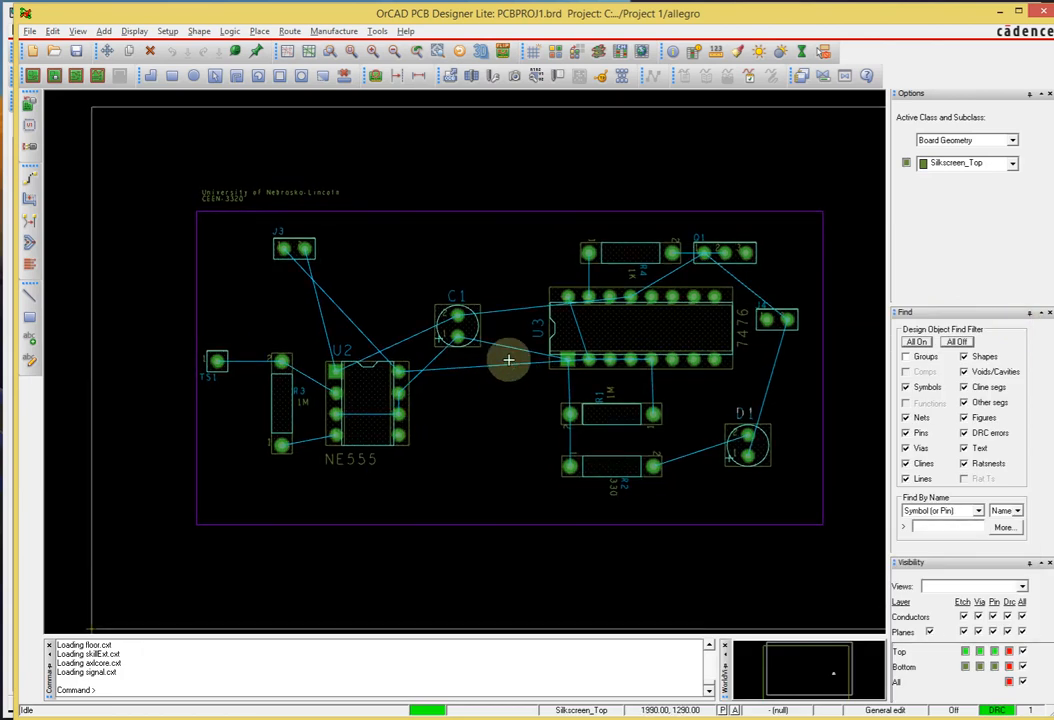
click(674, 53)
drag(155, 192, 769, 180)
click(861, 170)
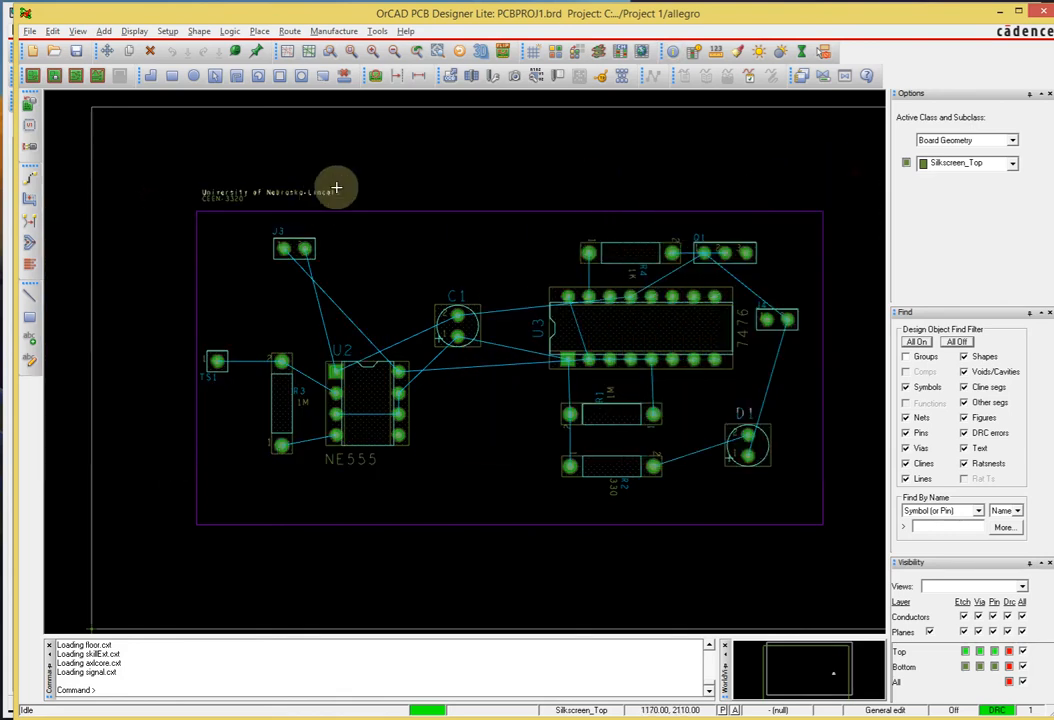
click(285, 247)
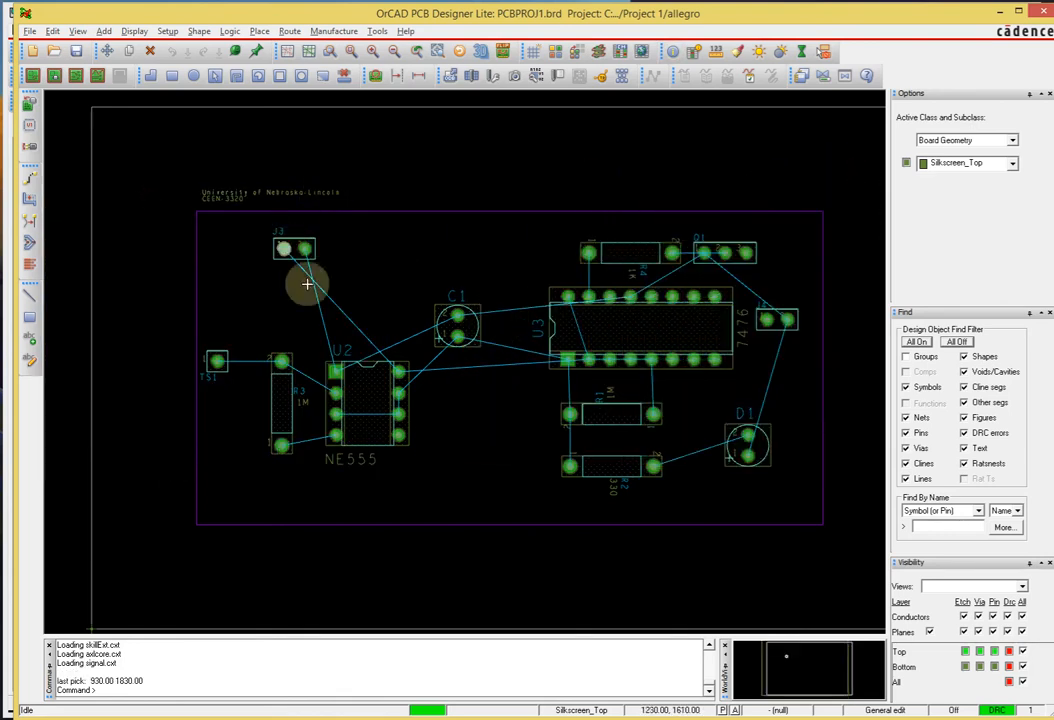
click(674, 52)
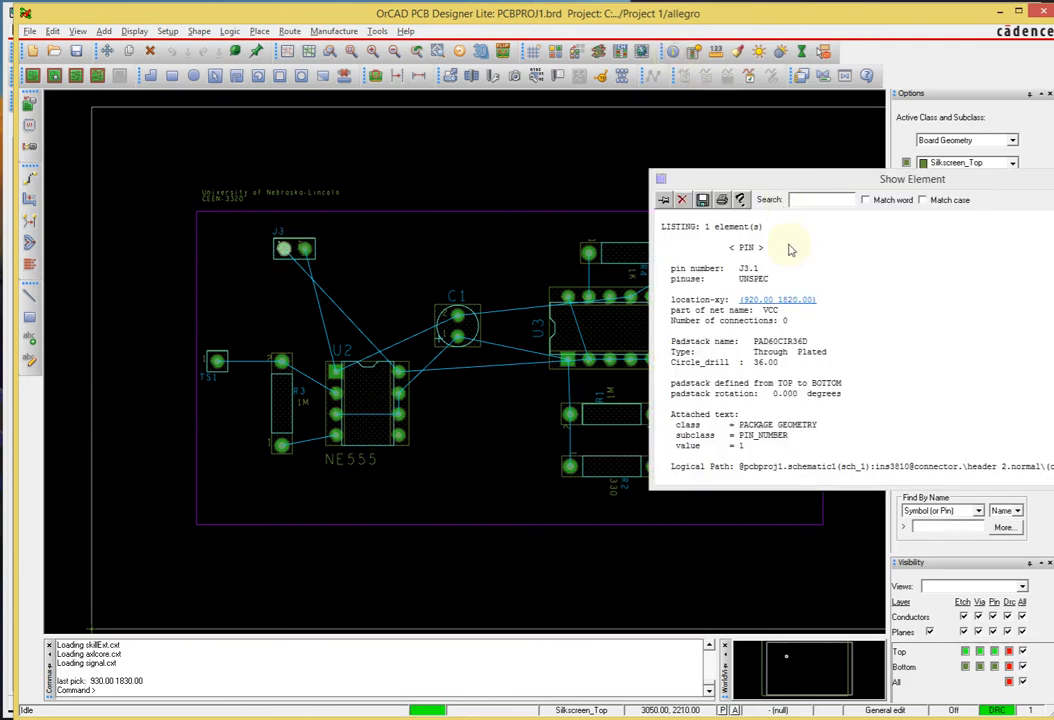
scroll(290, 245, up, 6)
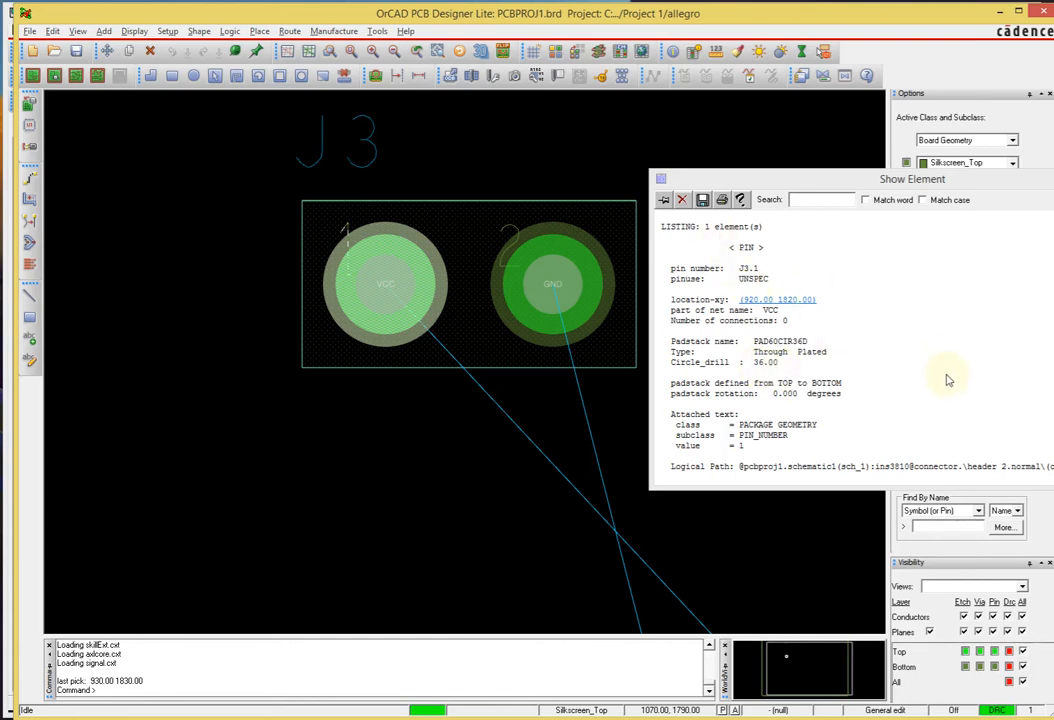
scroll(948, 391, down, 1)
scroll(949, 391, up, 1)
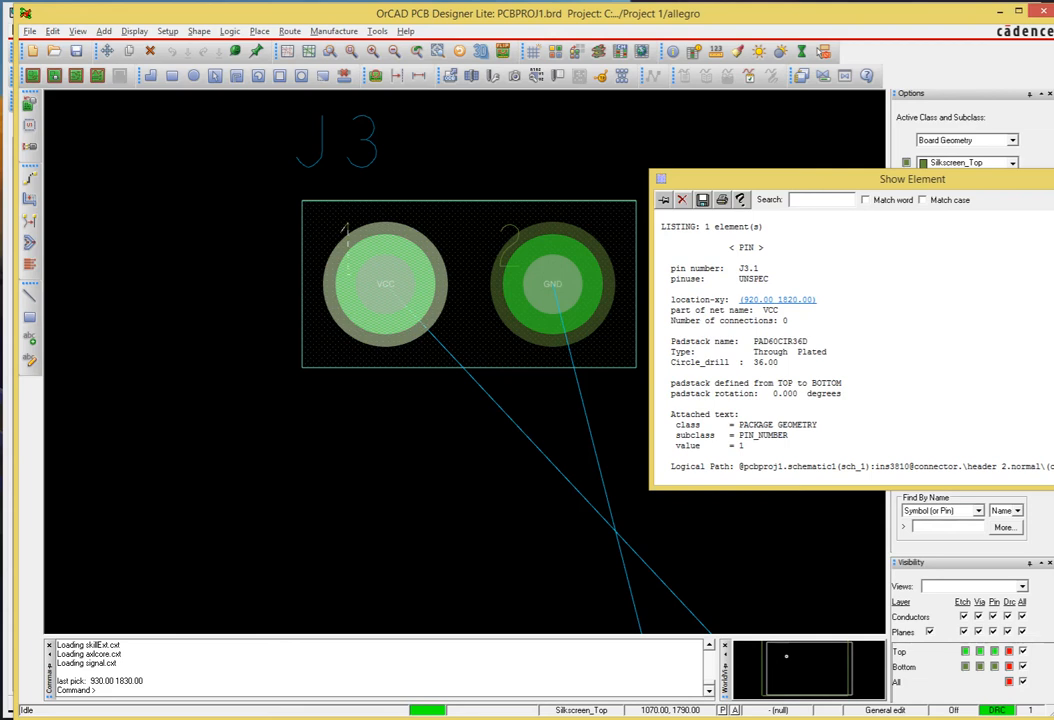
click(682, 199)
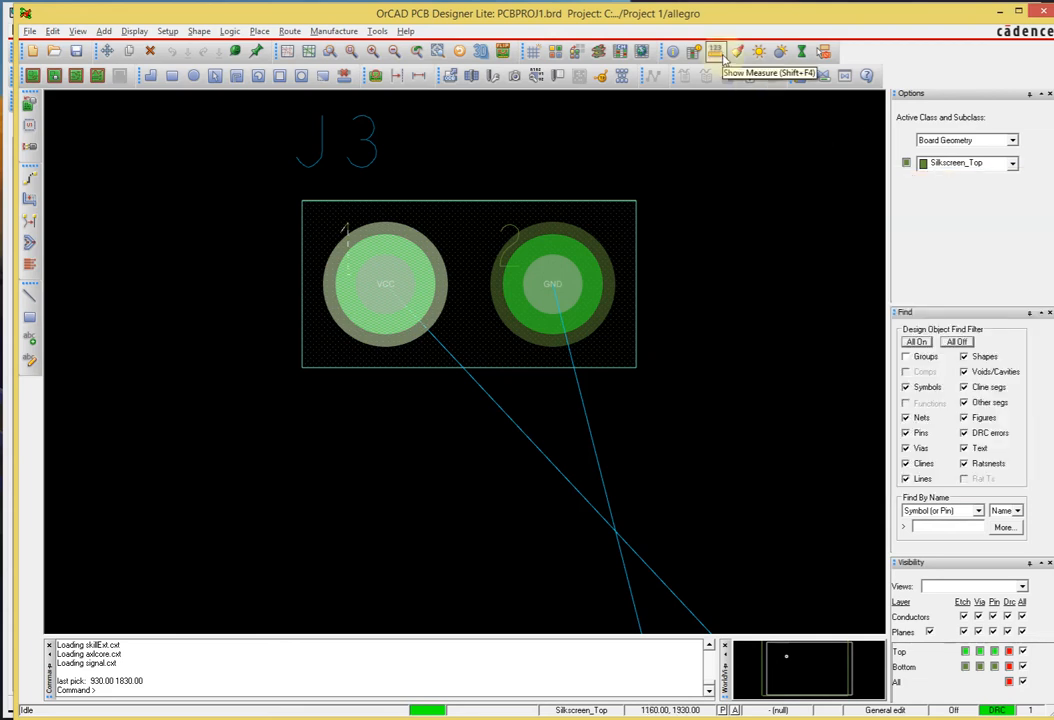
- Measure the distance and air gap between pins 1 and 2 of connector J3, and close the report
click(714, 52)
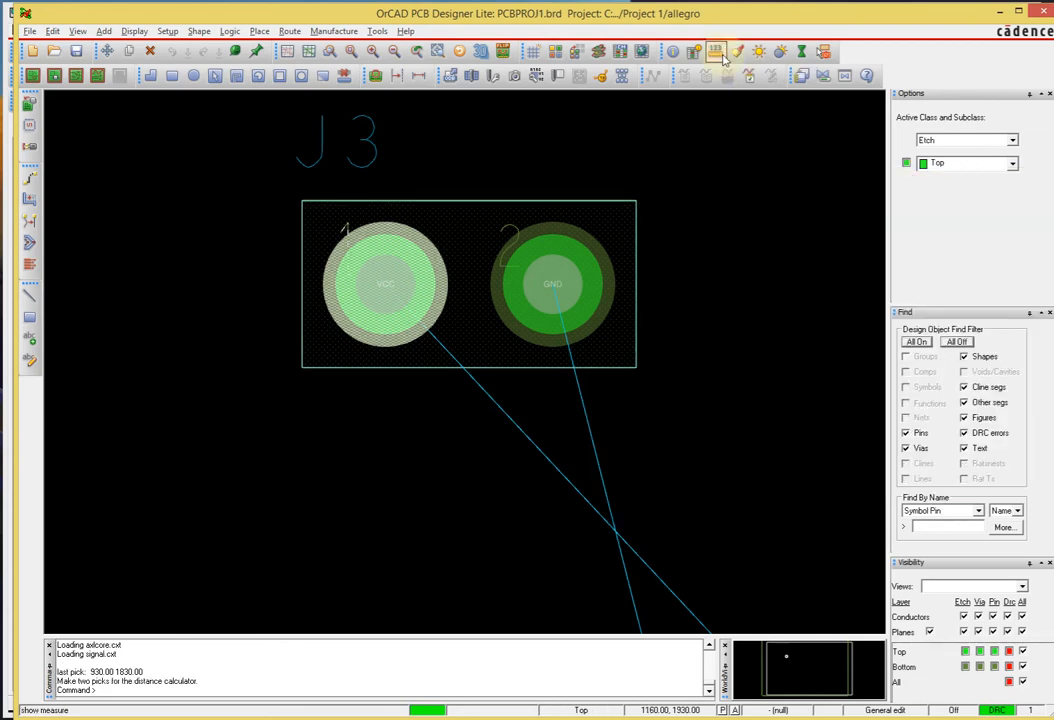
click(395, 288)
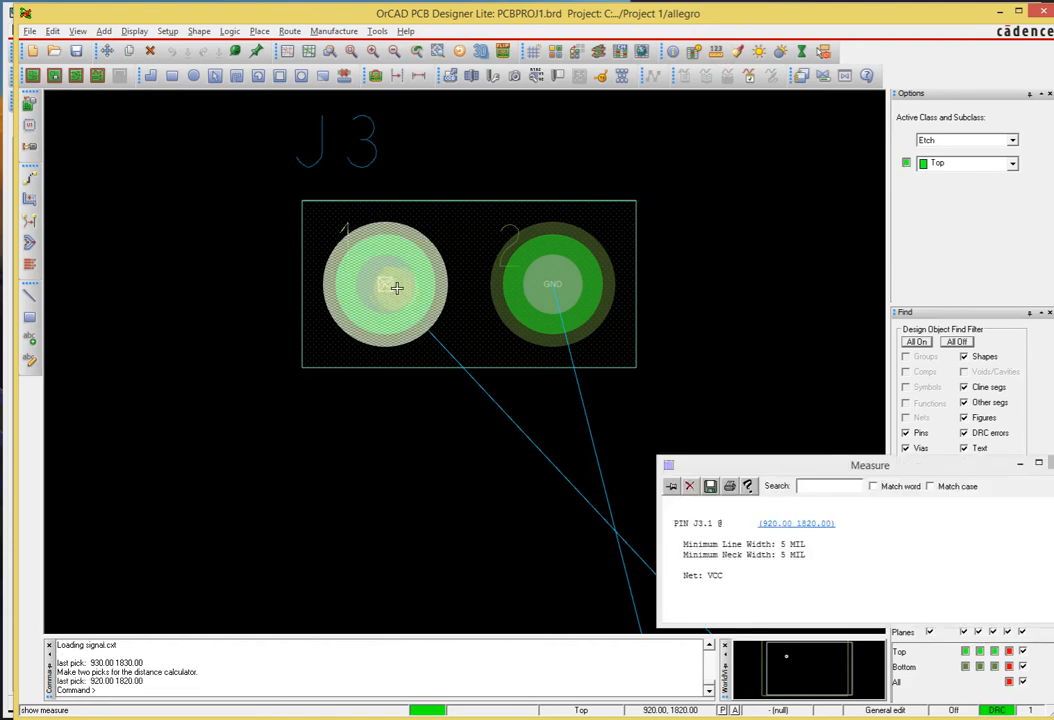
click(556, 284)
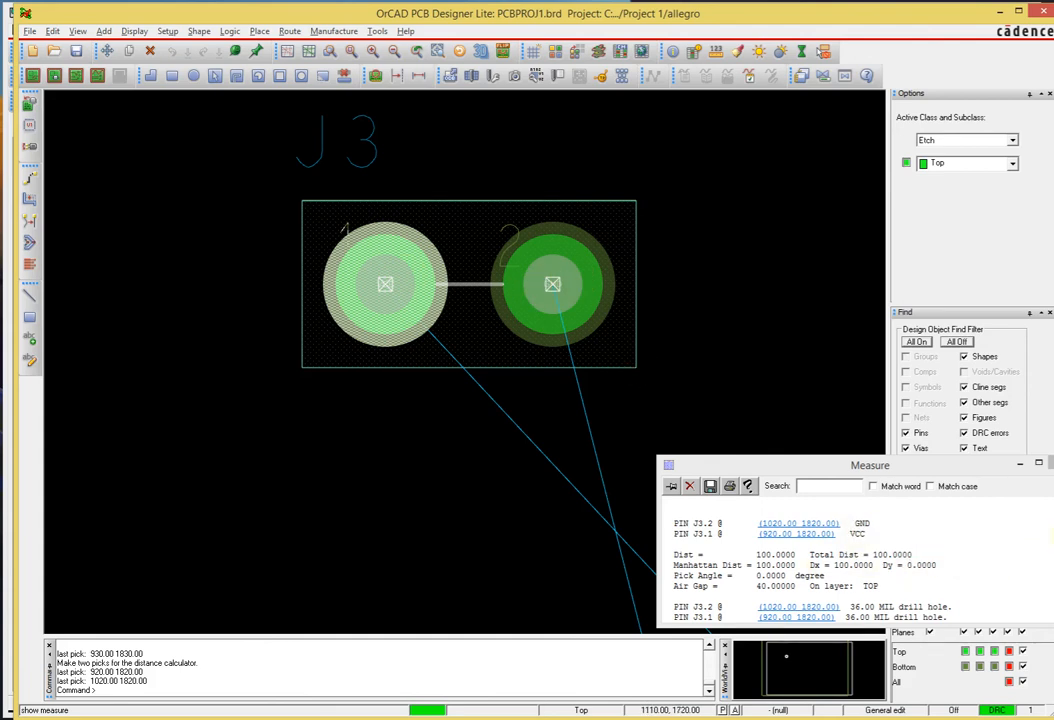
drag(969, 472, 963, 370)
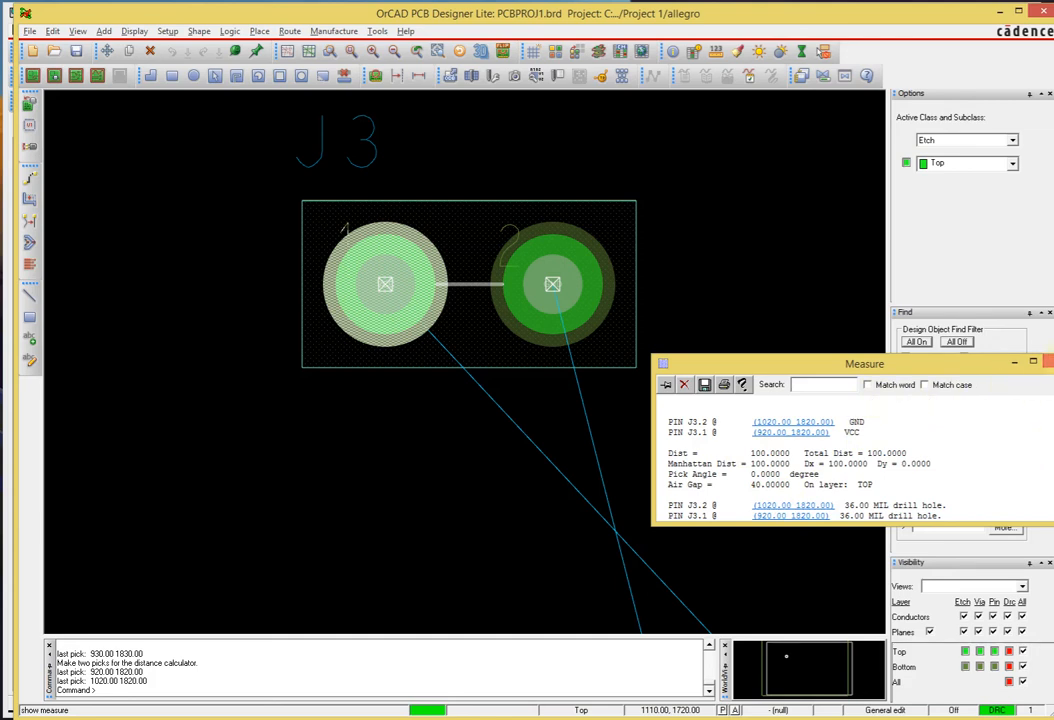
click(1050, 362)
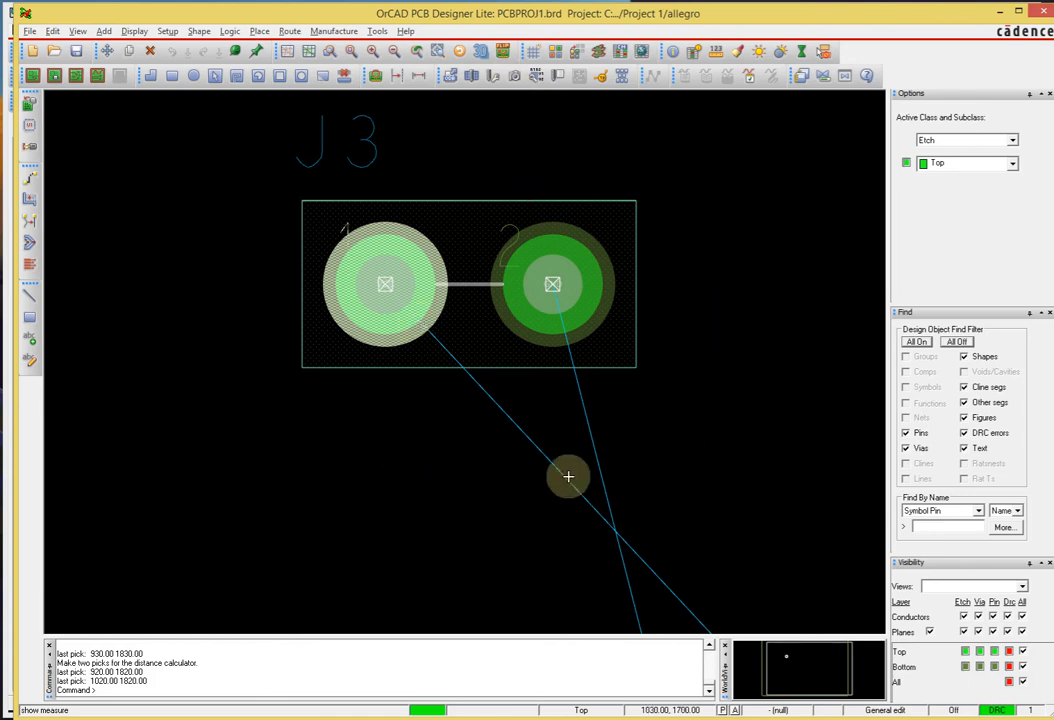
- Open the Artwork Control Form, review the options of the copper, silkscreen and soldermask films, and close it without creating artwork
click(514, 77)
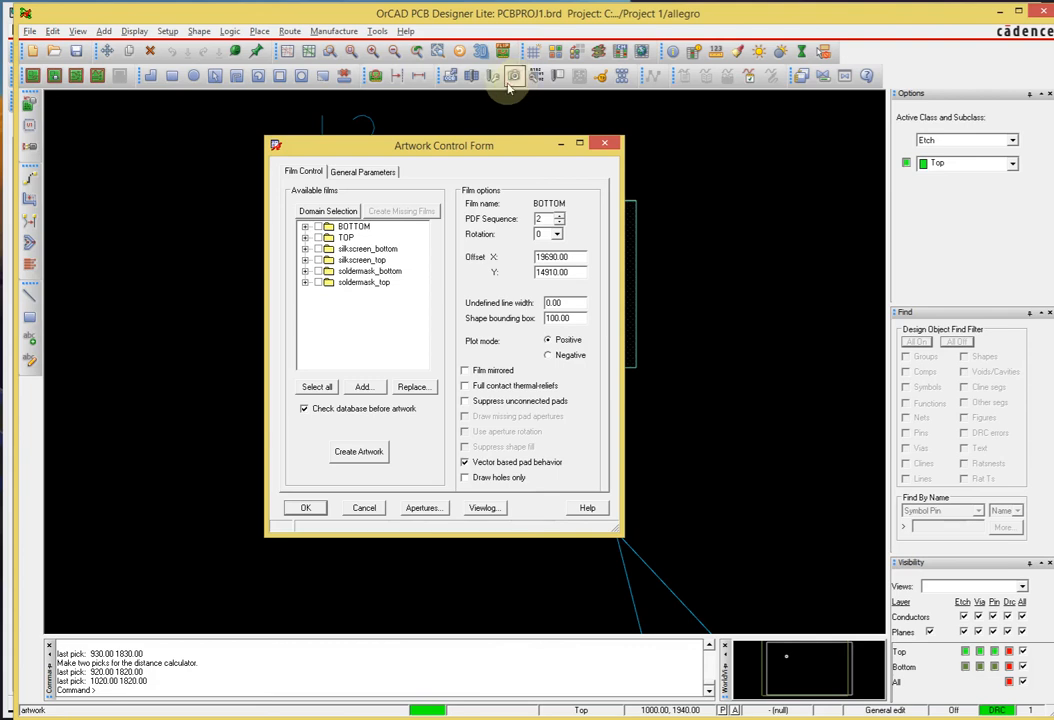
drag(511, 150, 483, 124)
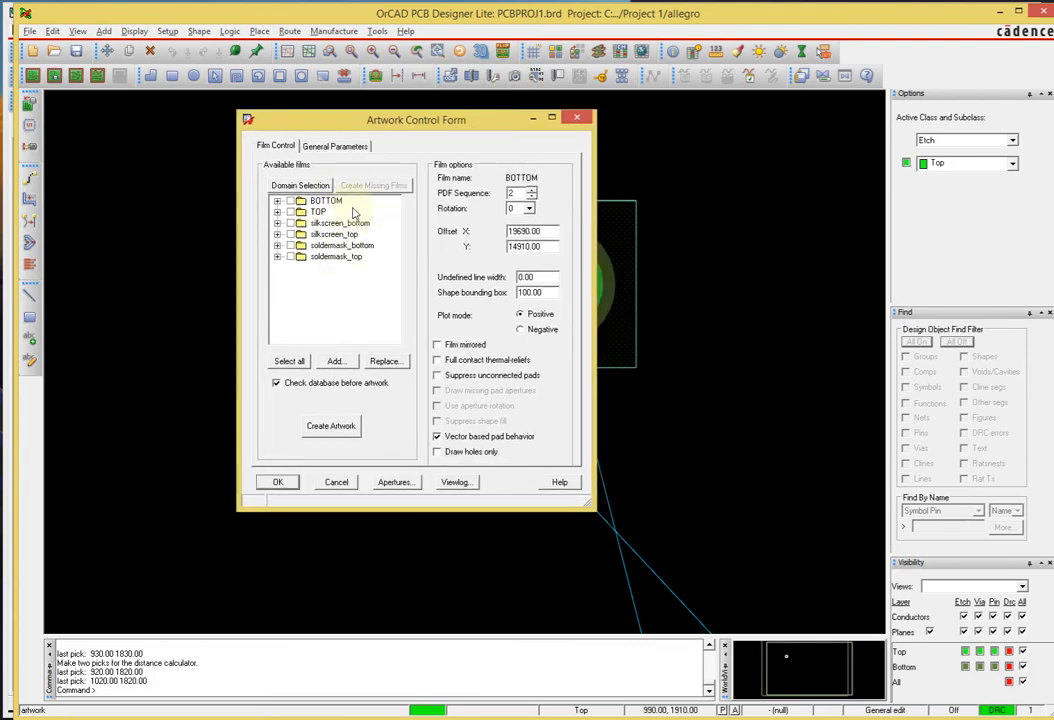
click(333, 202)
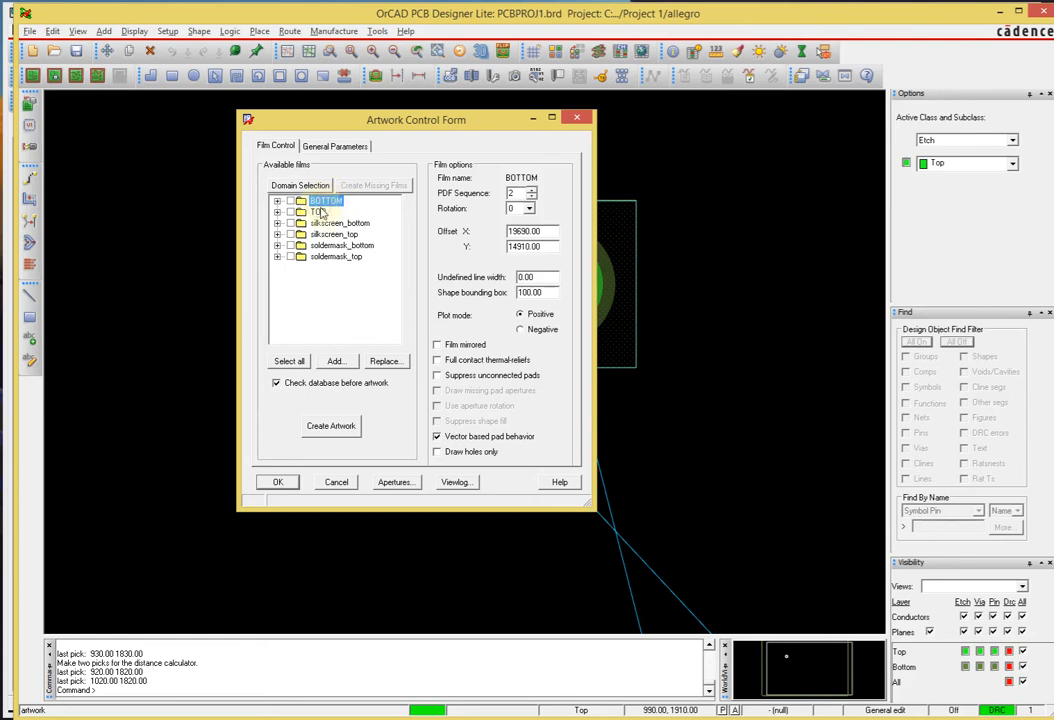
click(318, 212)
click(336, 223)
click(334, 234)
click(342, 245)
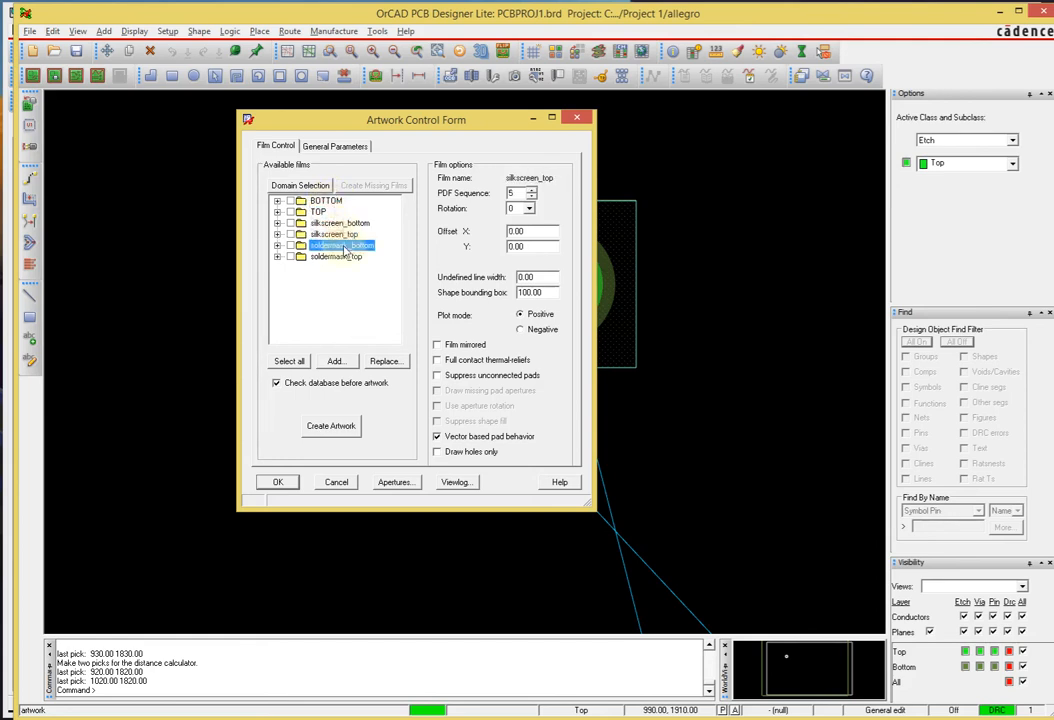
click(348, 258)
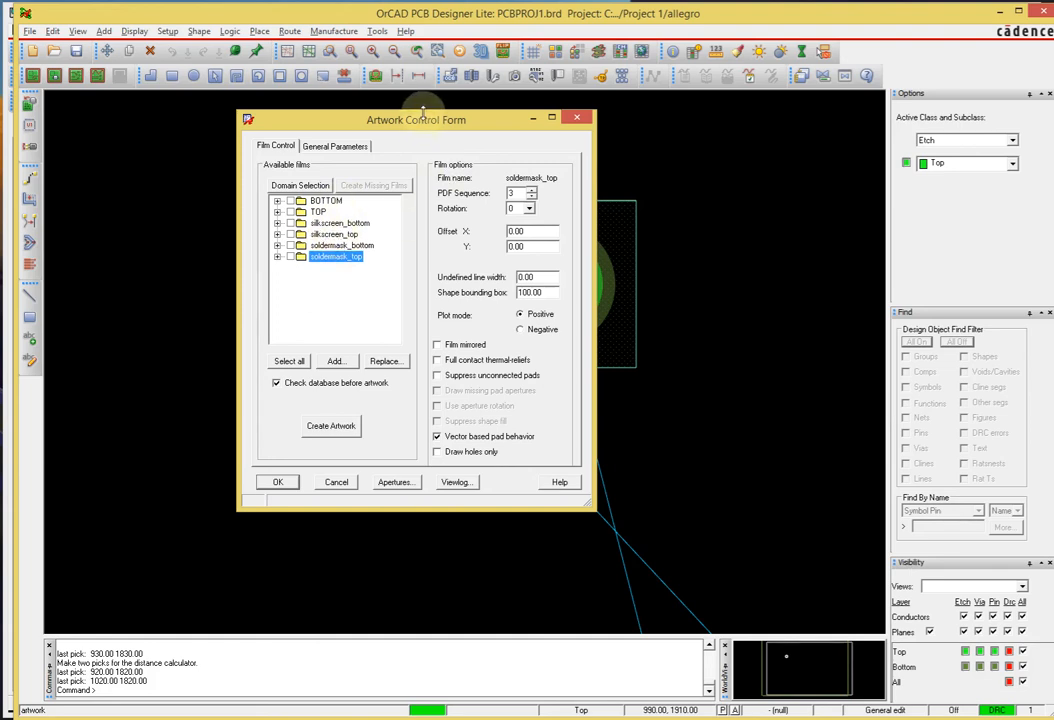
drag(428, 119, 469, 127)
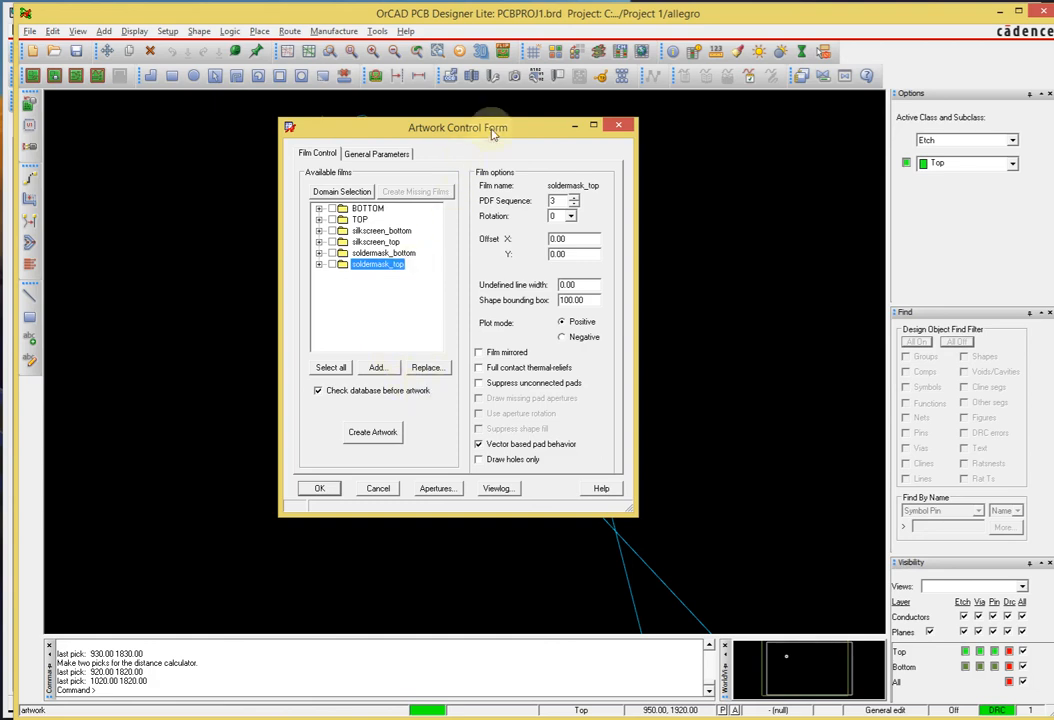
drag(495, 132, 477, 152)
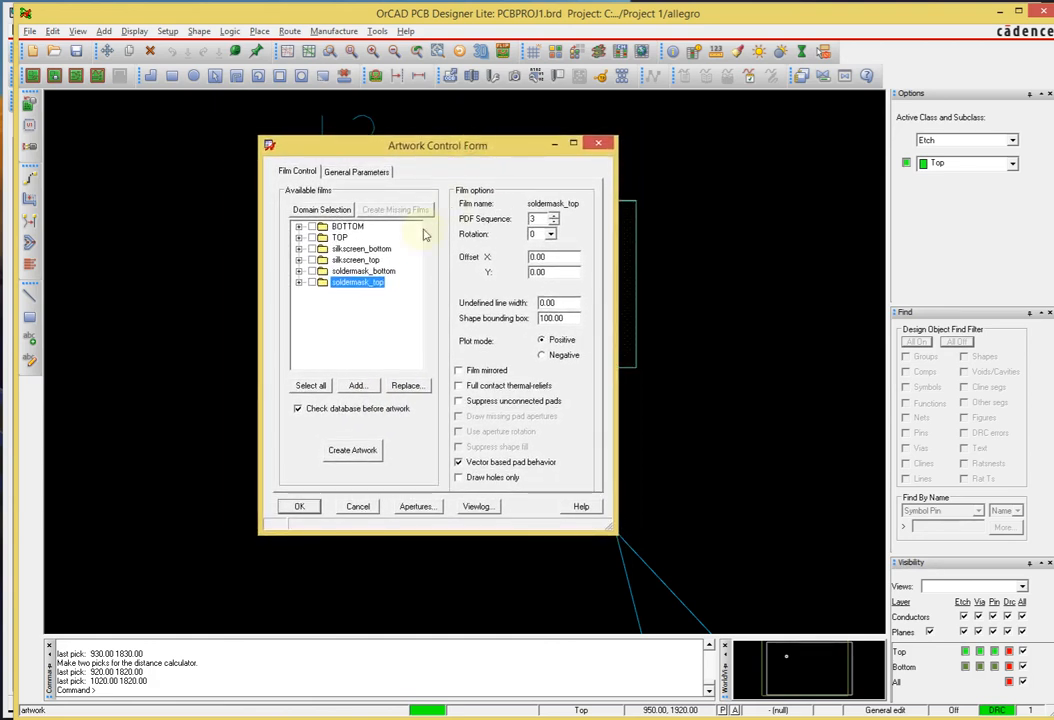
click(603, 145)
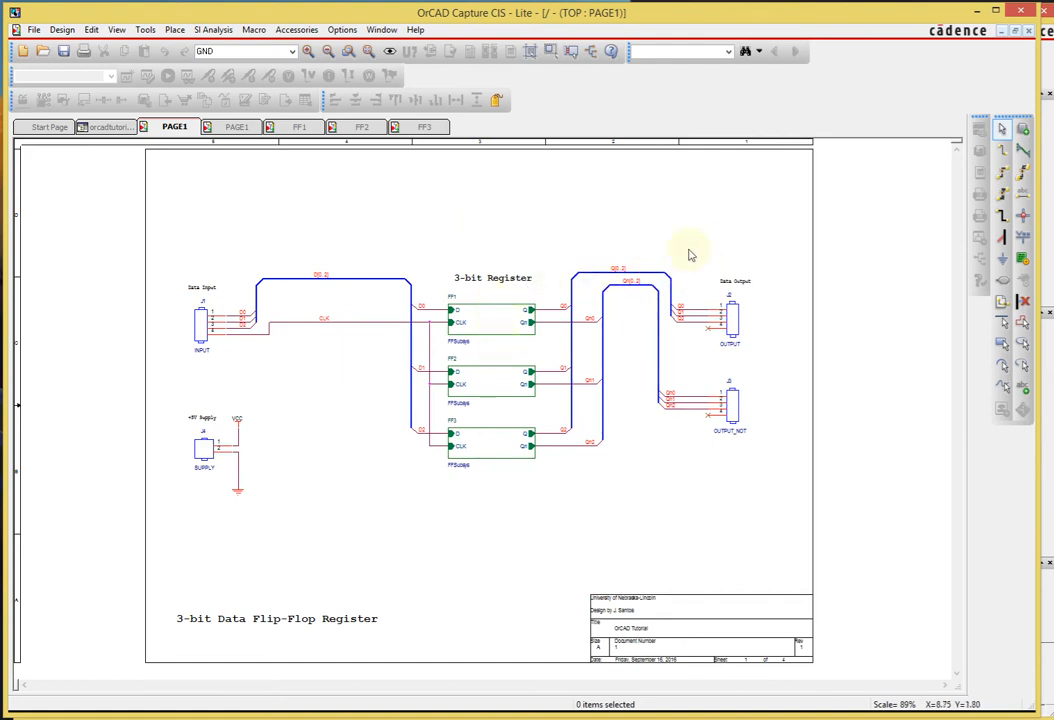
drag(765, 22, 793, 22)
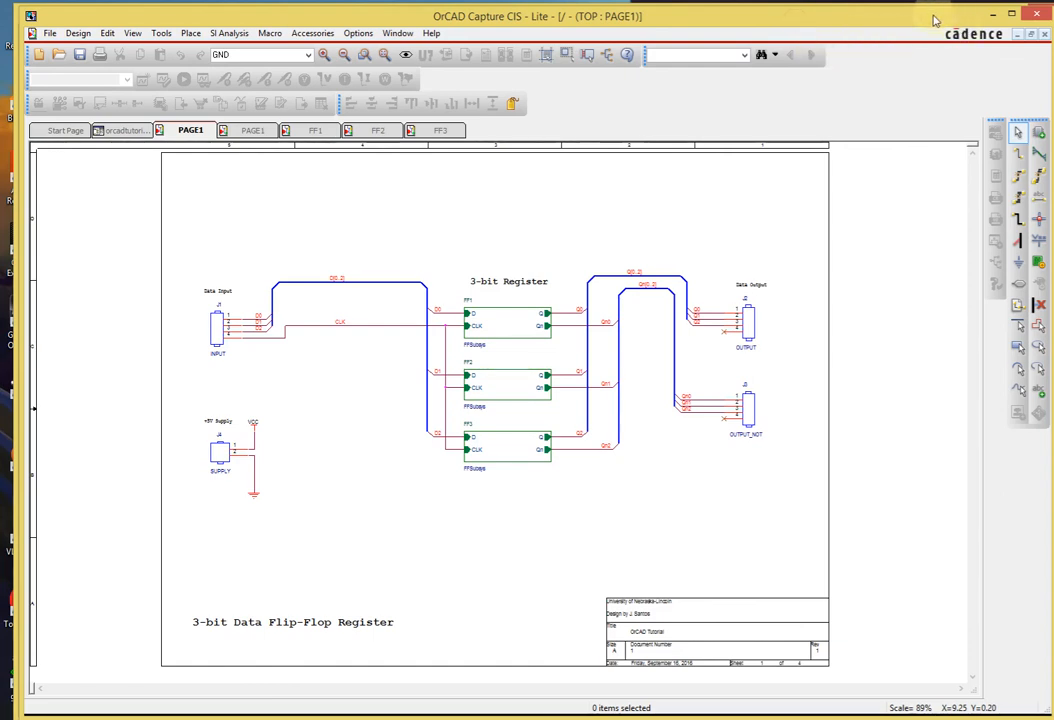
drag(934, 17, 928, 15)
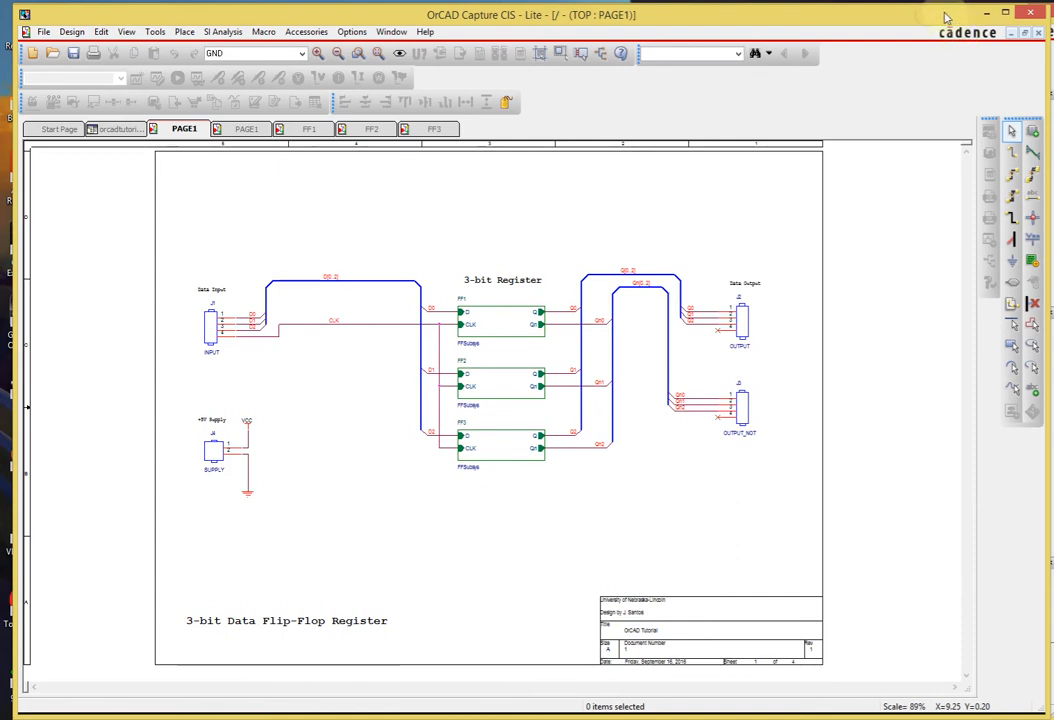